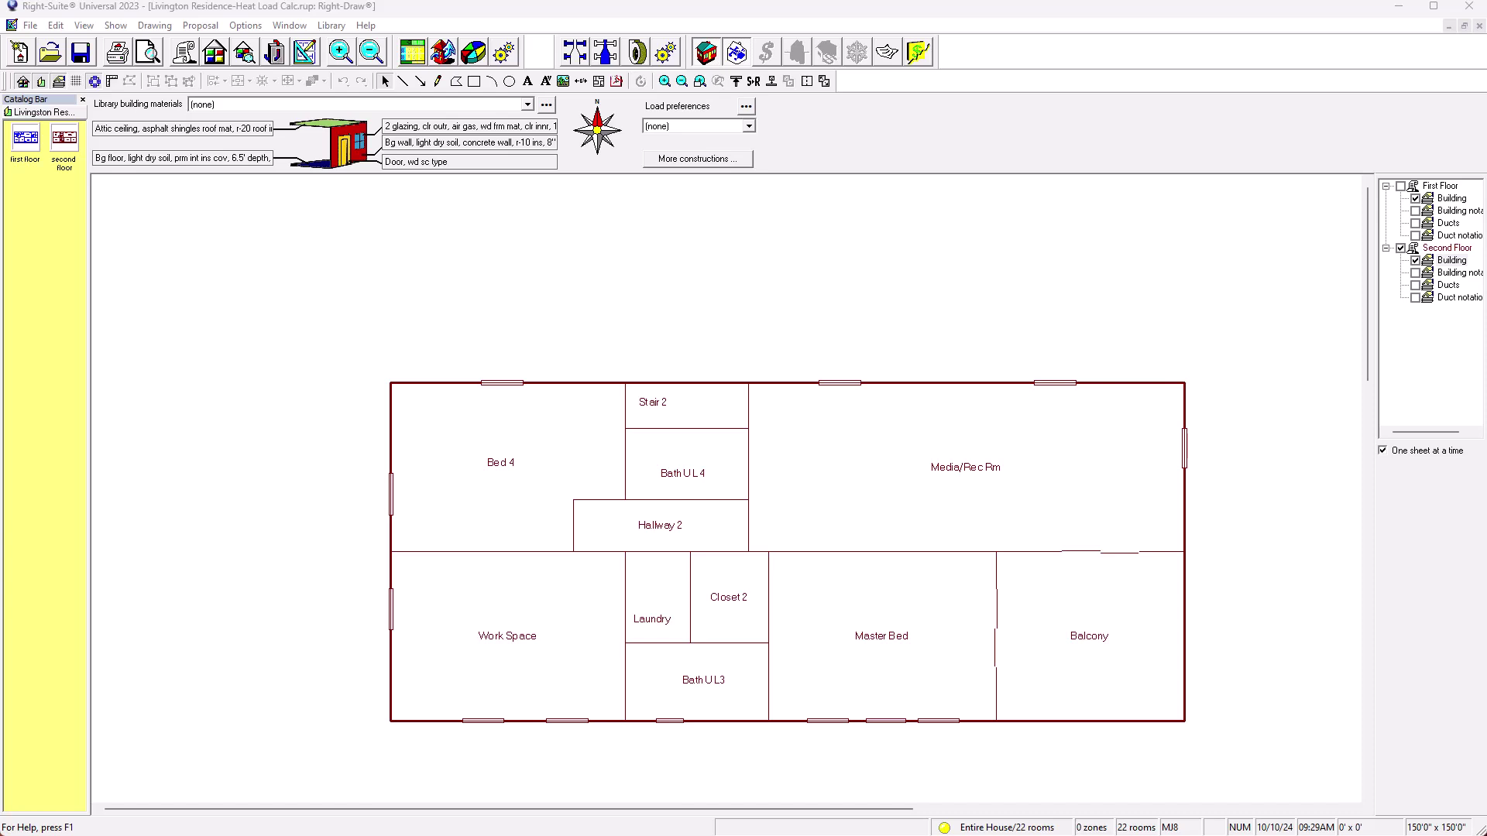
Open the Multizone Tree and place it beside the second floor plan so the whole plan stays in view
{"action": "mouse_move", "coordinate": [930, 574]}
{"action": "mouse_move", "coordinate": [691, 436]}
{"action": "left_click", "coordinate": [773, 547]}
{"action": "scroll", "coordinate": [803, 464], "scroll_direction": "up", "scroll_amount": 3}
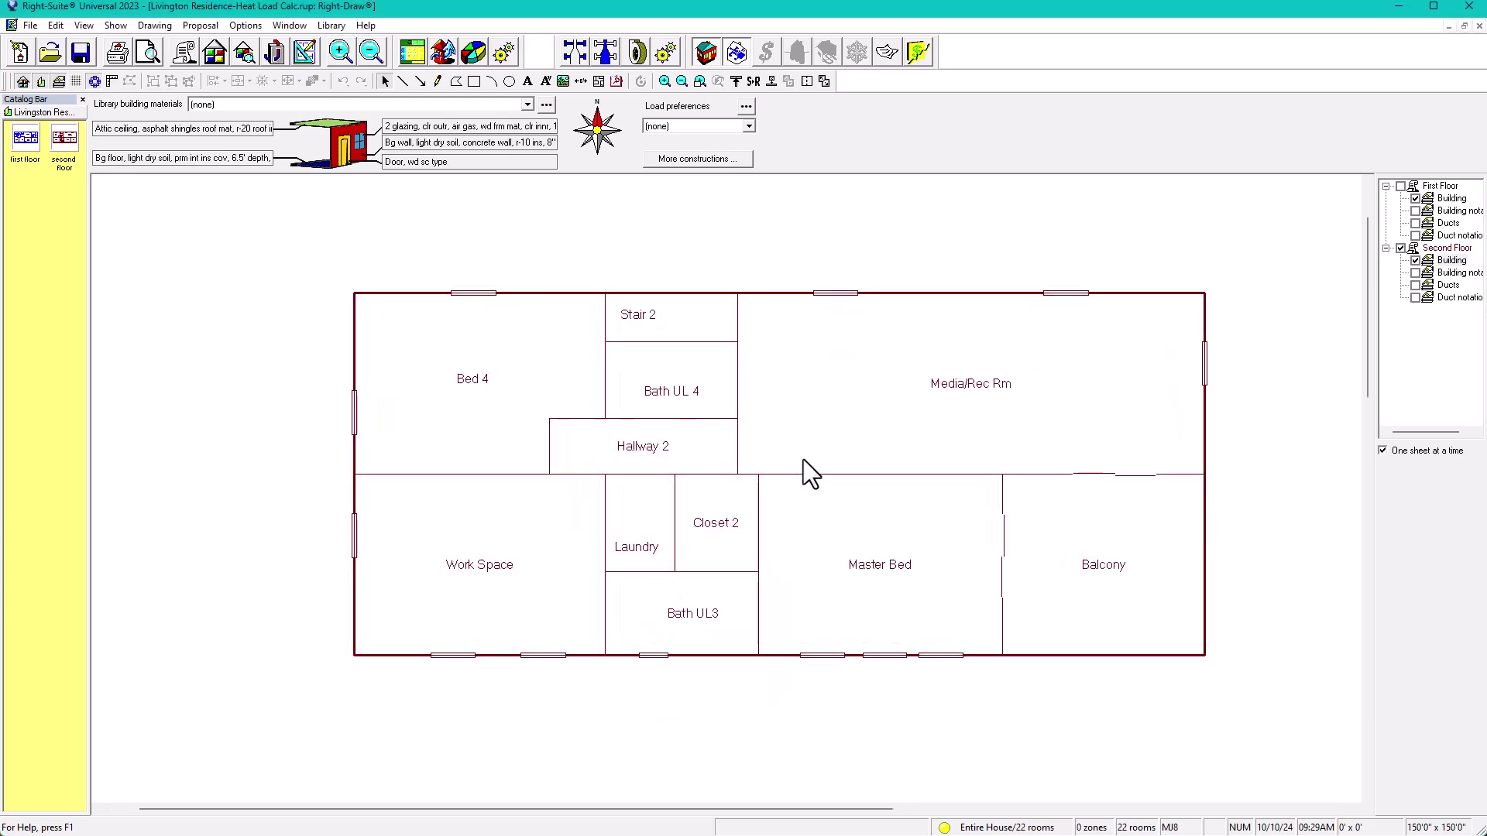
{"action": "left_click", "coordinate": [215, 56]}
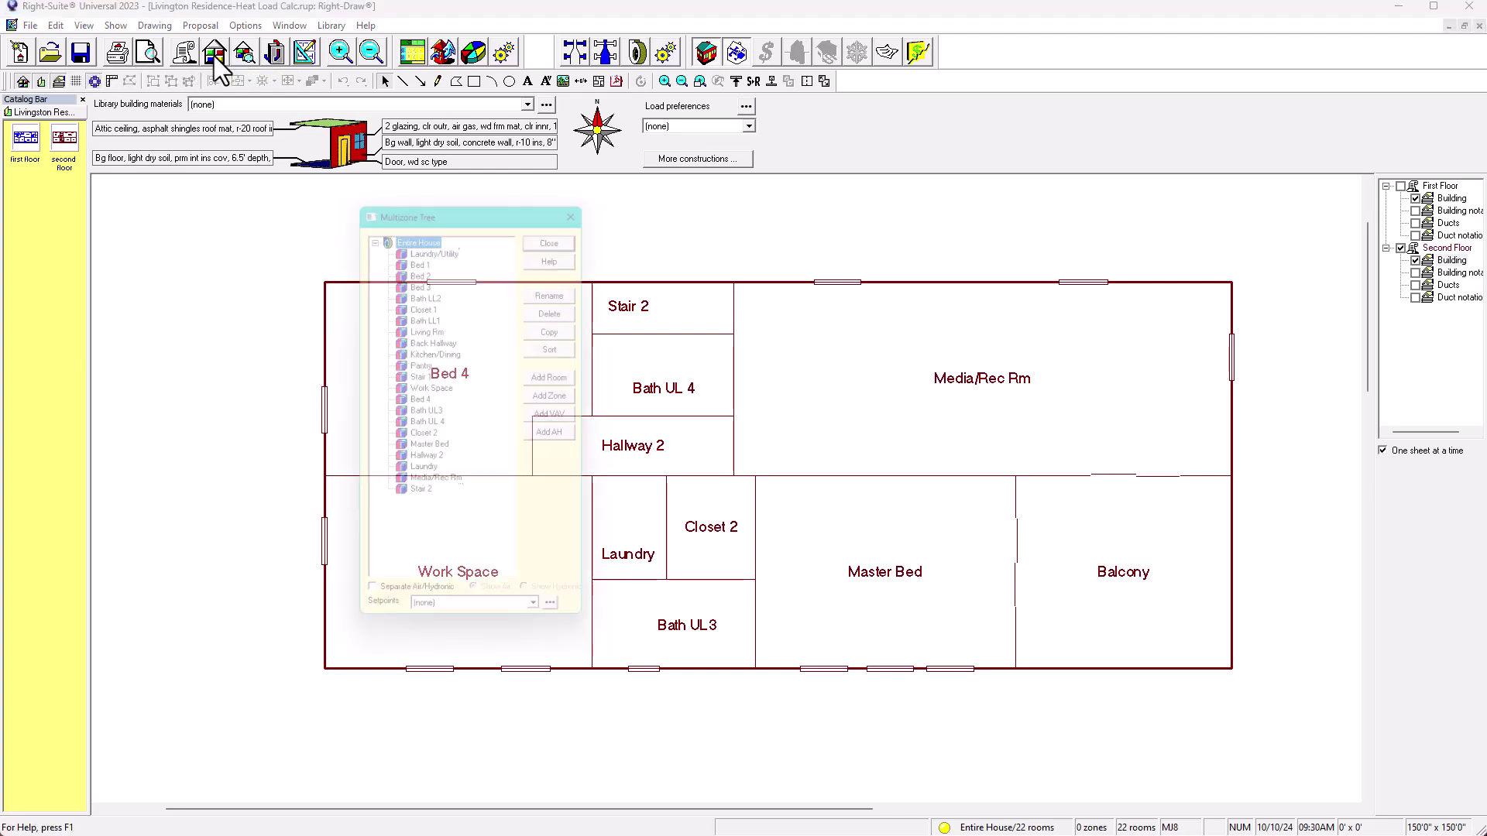
{"action": "left_click_drag", "start_coordinate": [489, 203], "coordinate": [199, 241]}
{"action": "middle_click_drag", "start_coordinate": [648, 440], "coordinate": [711, 431]}
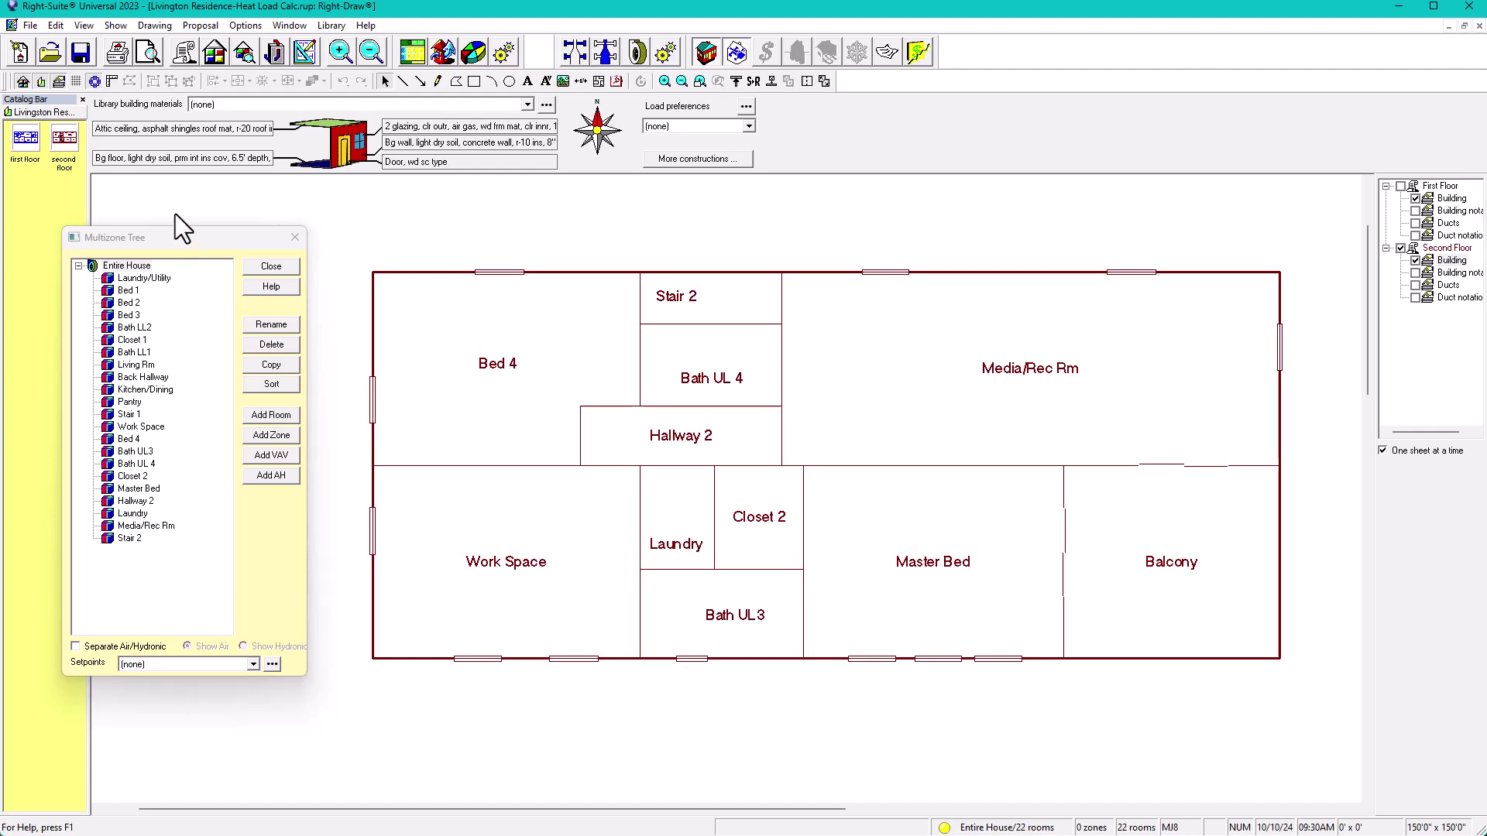
Compare the First Floor and Second Floor building sheets against the room list, finishing on the First Floor
{"action": "left_click", "coordinate": [1445, 198]}
{"action": "left_click", "coordinate": [1445, 260]}
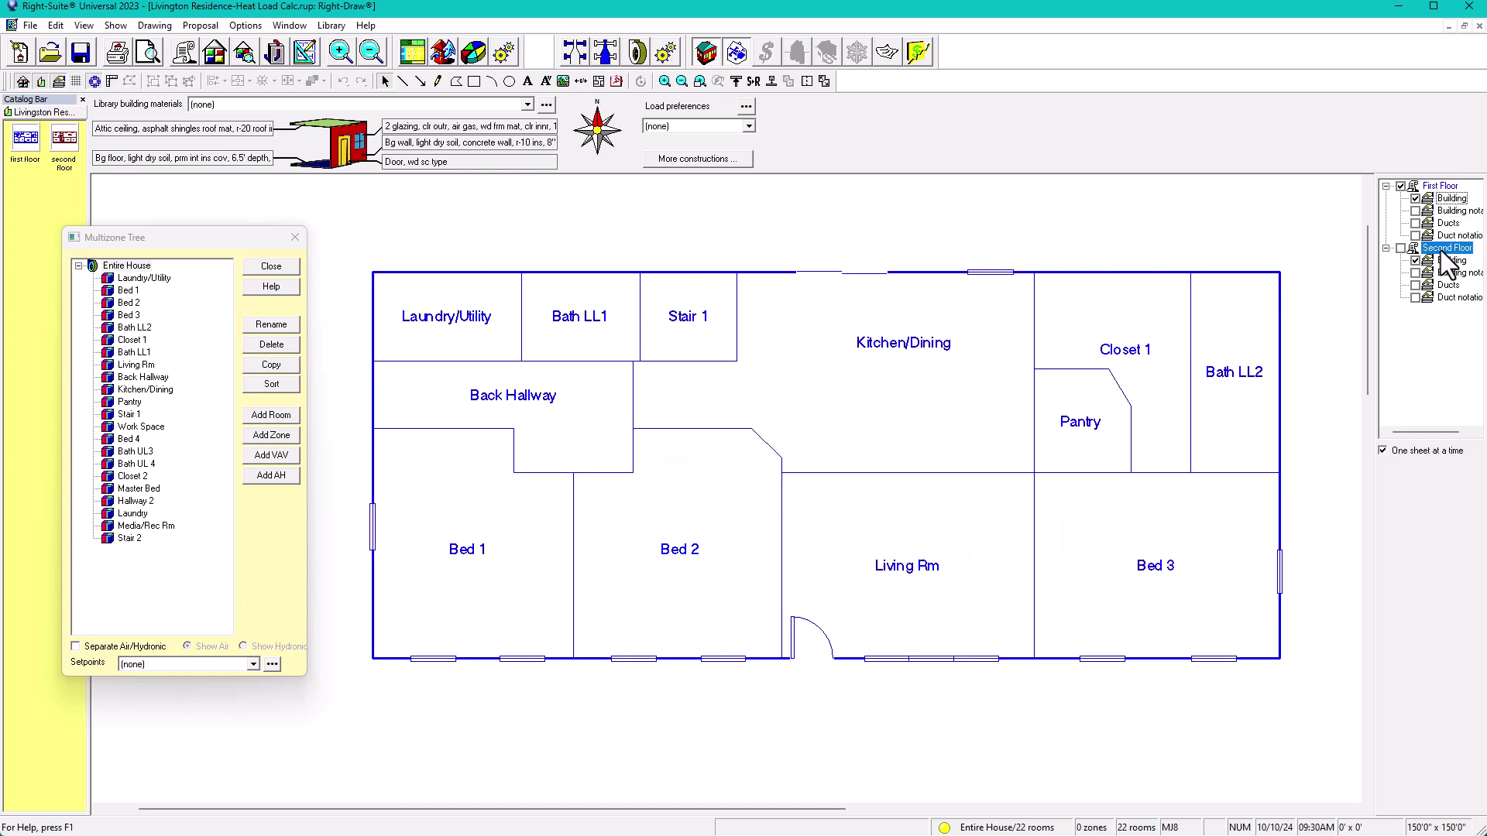
{"action": "left_click", "coordinate": [1445, 199]}
{"action": "left_click", "coordinate": [1448, 261]}
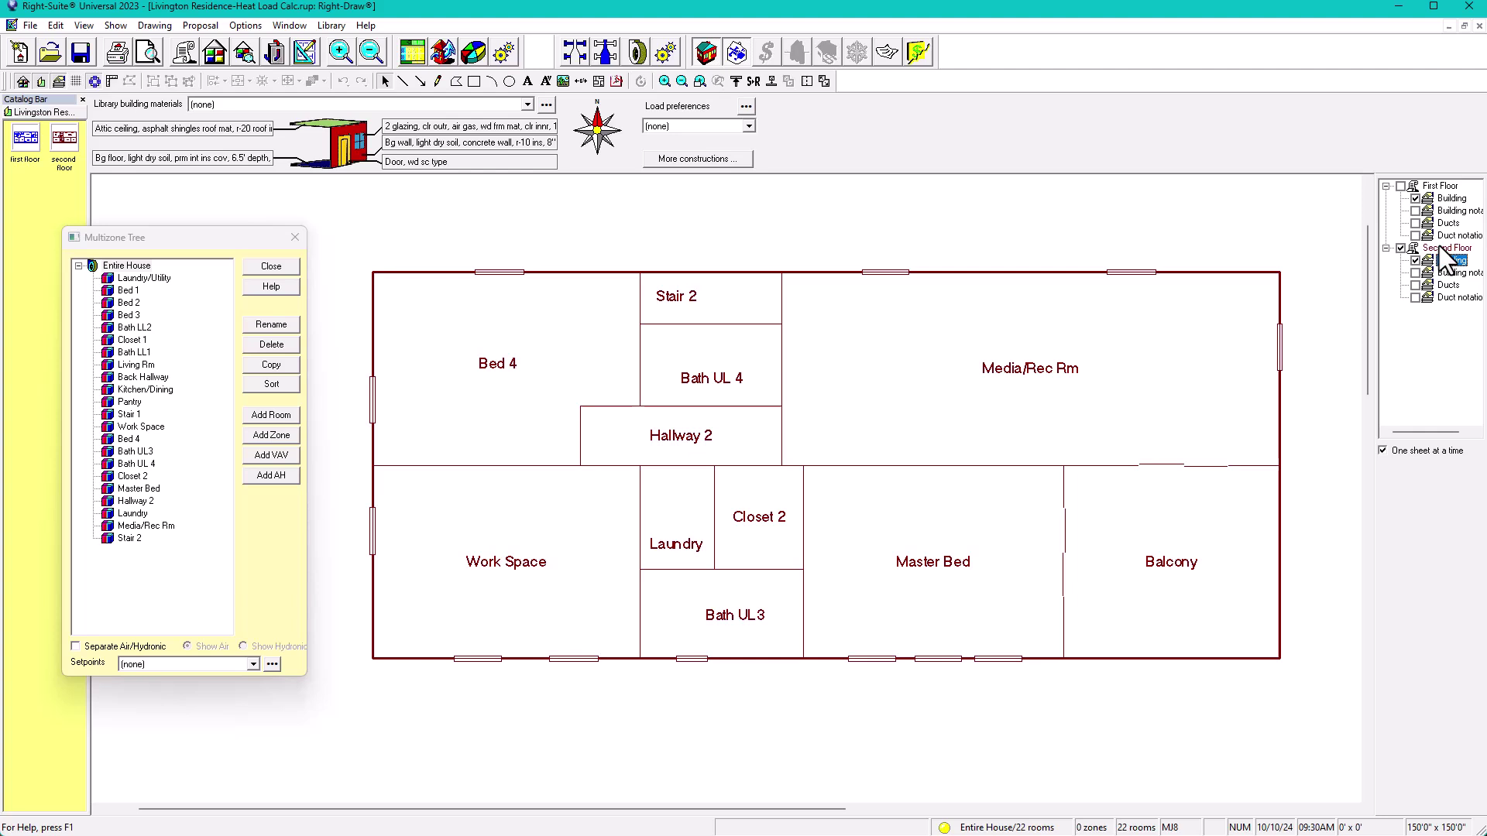
{"action": "left_click", "coordinate": [1437, 185]}
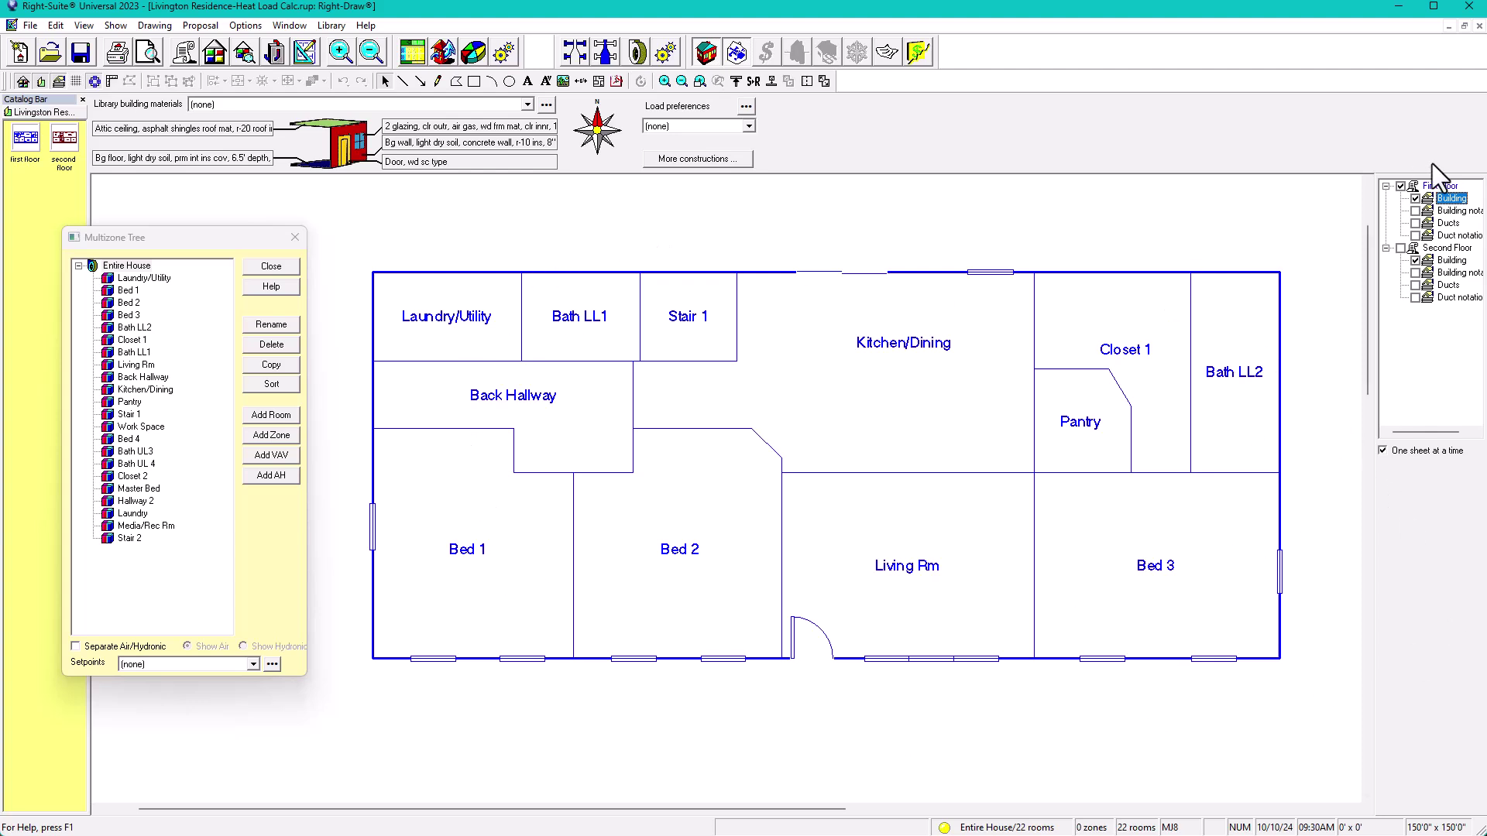
{"action": "left_click", "coordinate": [1446, 248]}
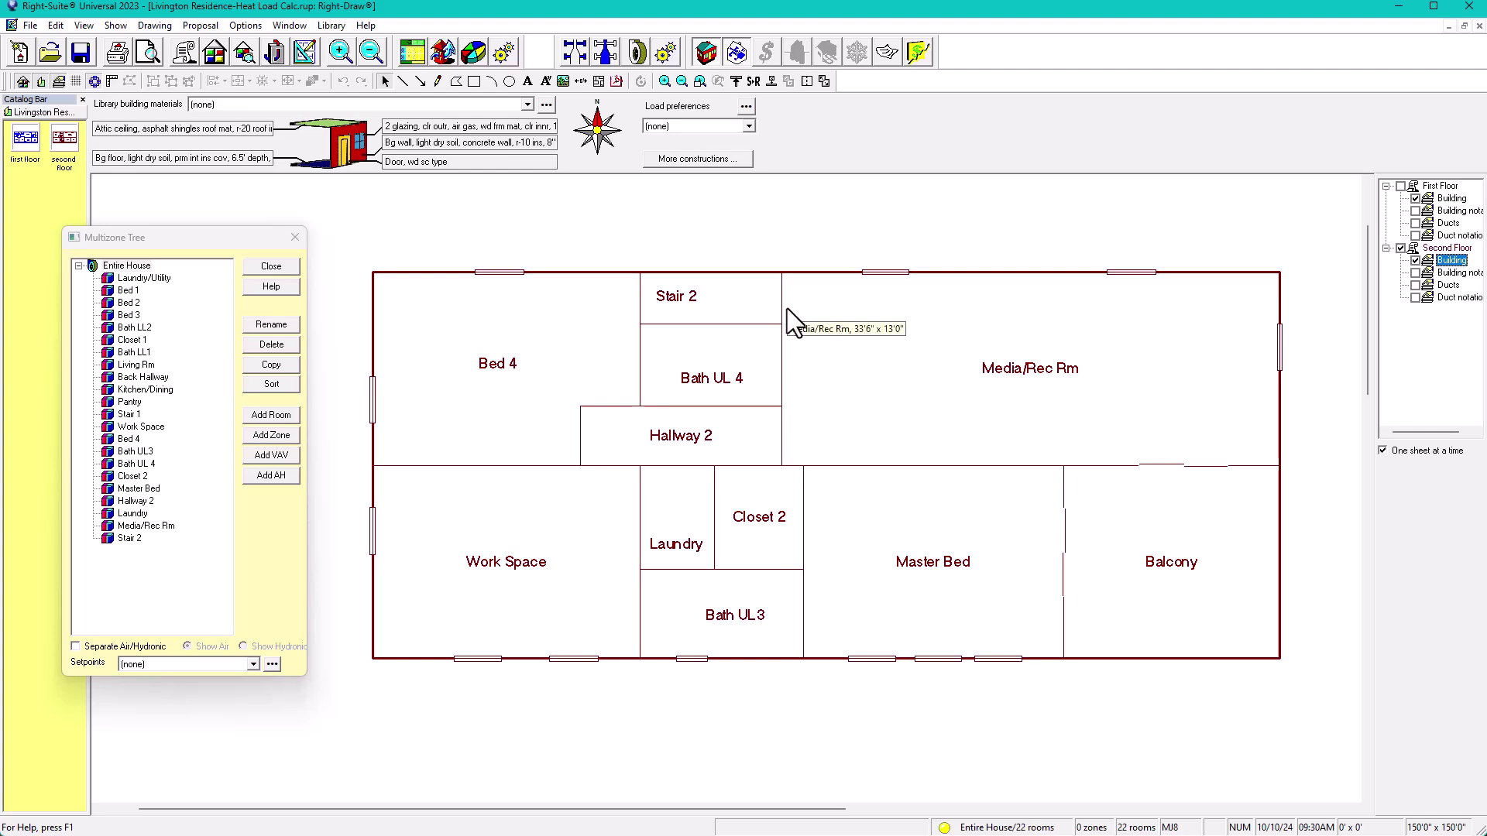
{"action": "left_click", "coordinate": [1448, 187]}
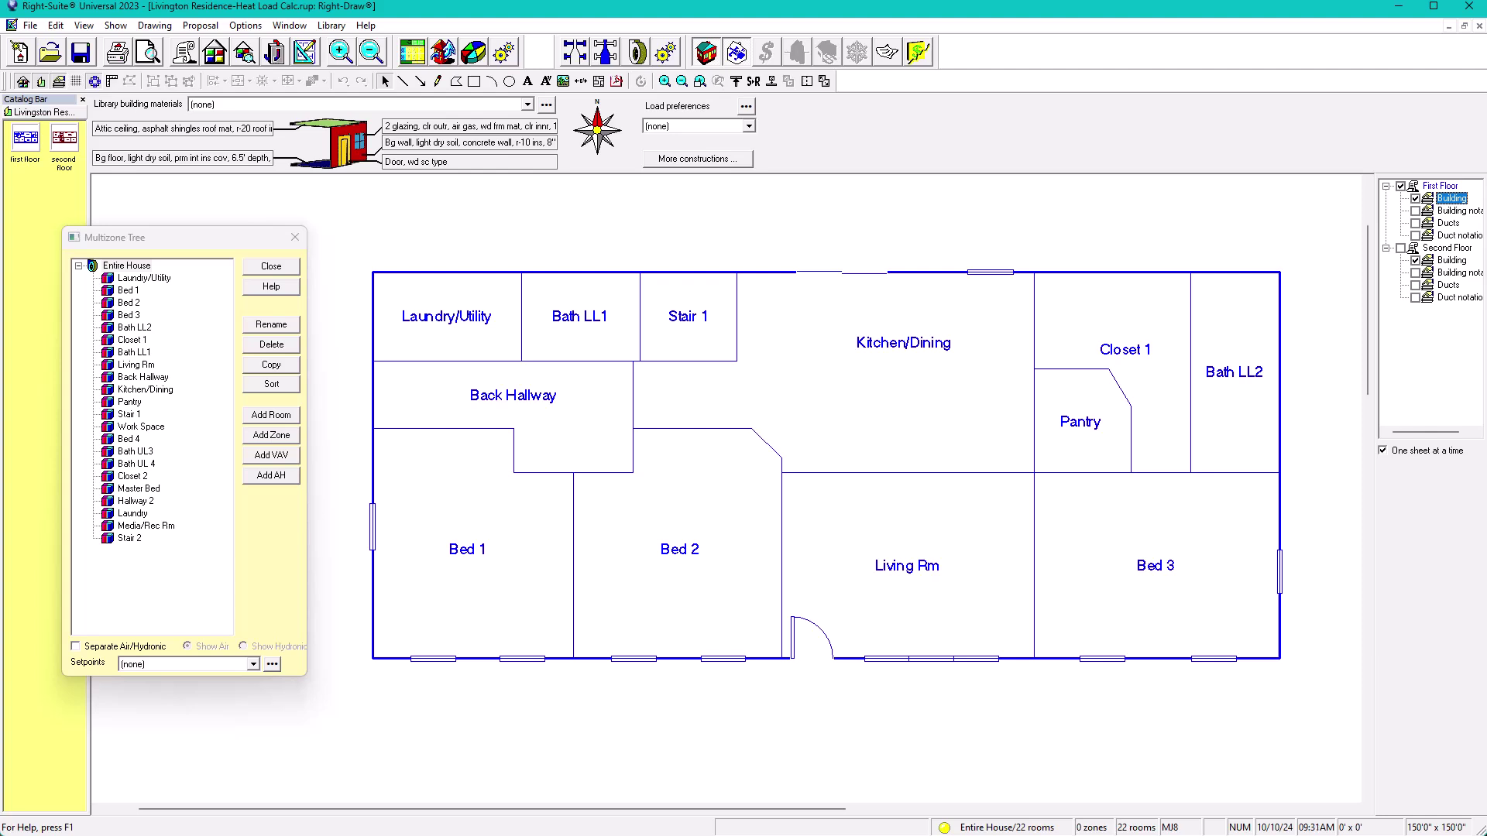
Add an air handler named System 1 for the Laundry/Utility room, and toggle the zone colouring off and on
{"action": "left_click", "coordinate": [141, 280]}
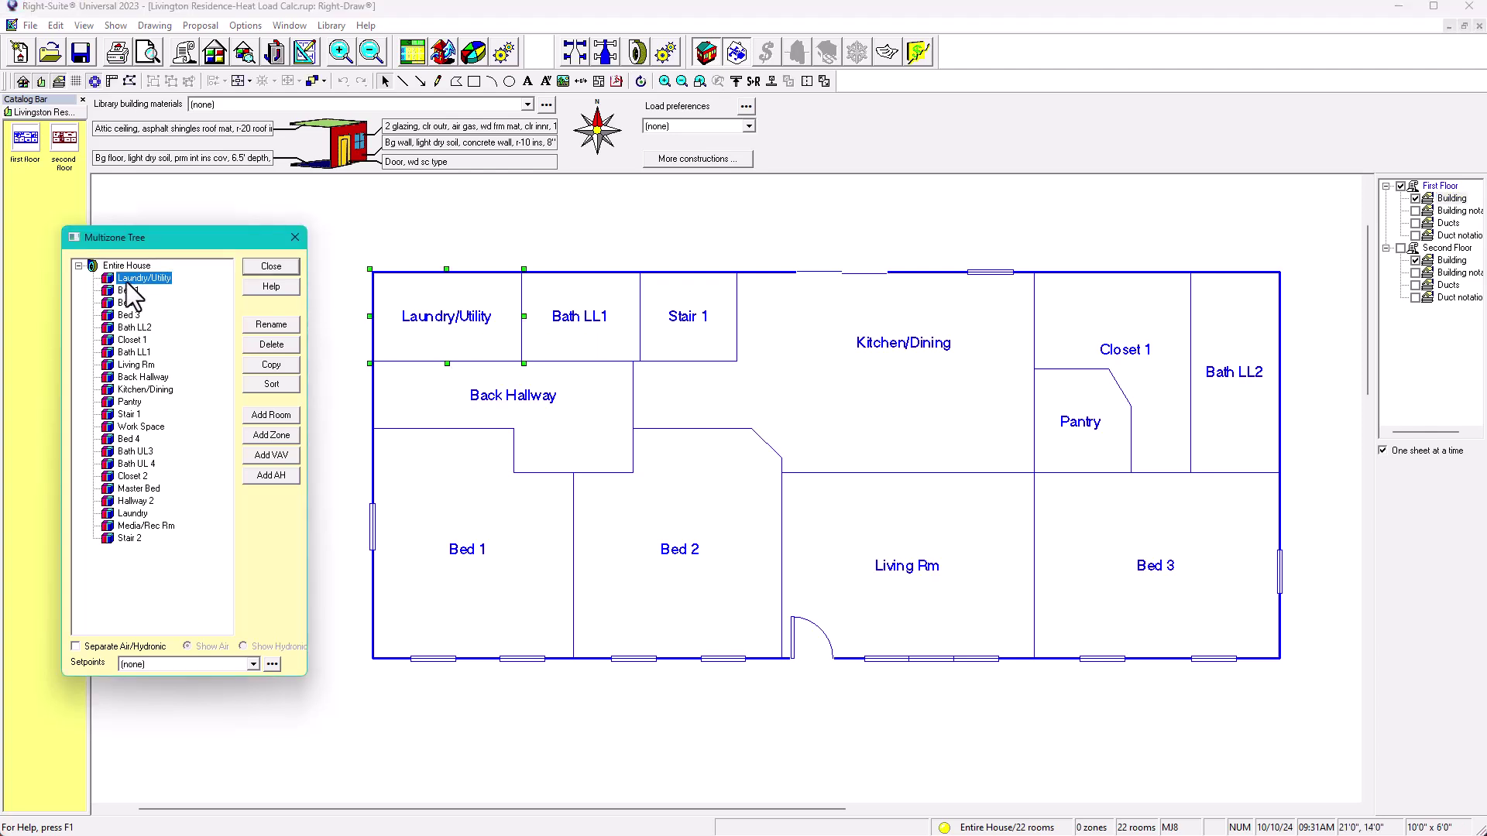
{"action": "left_click", "coordinate": [280, 478]}
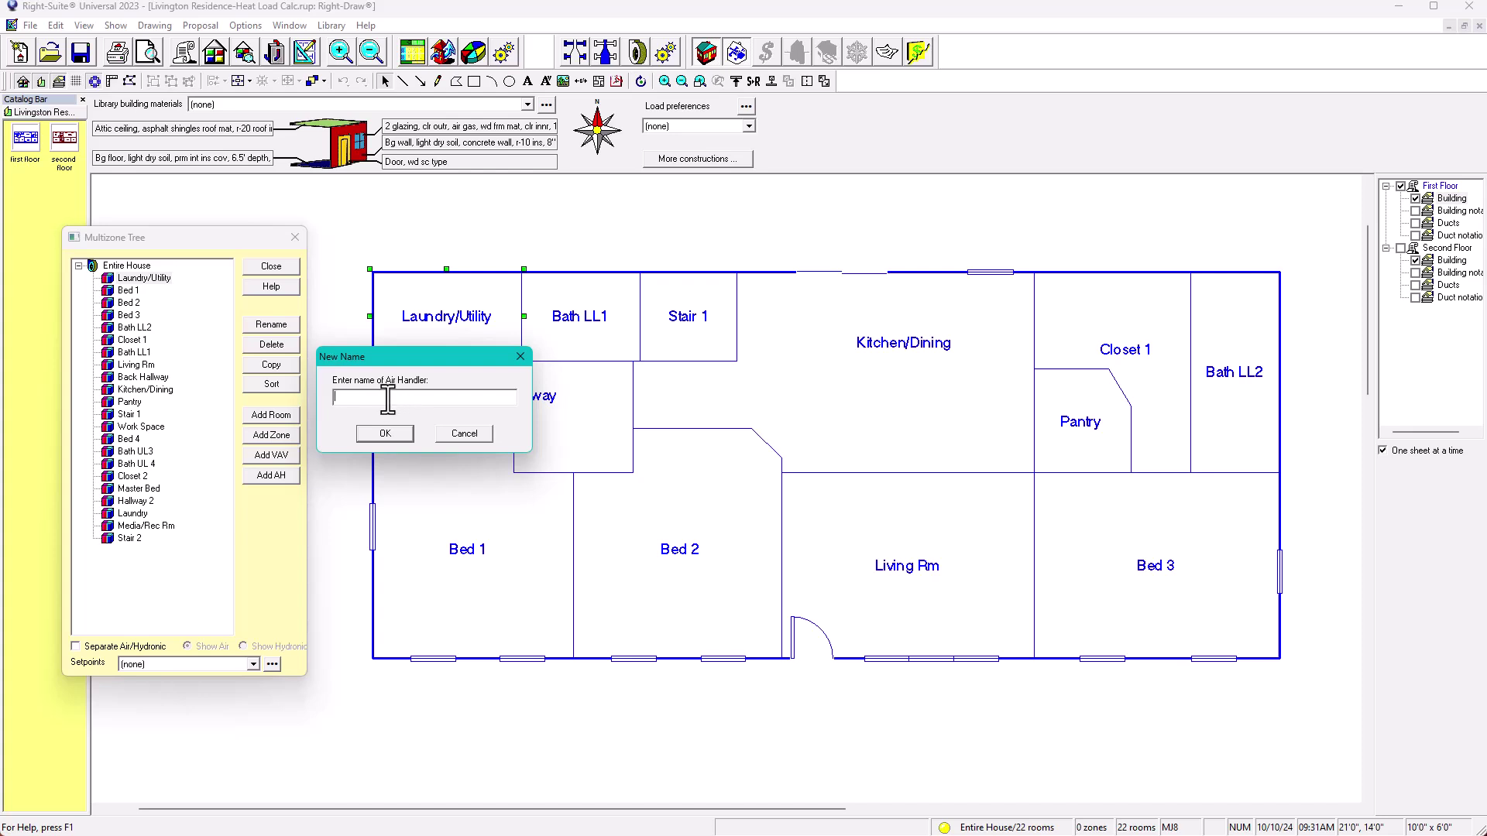
{"action": "type", "text": "System 1"}
{"action": "left_click", "coordinate": [379, 432]}
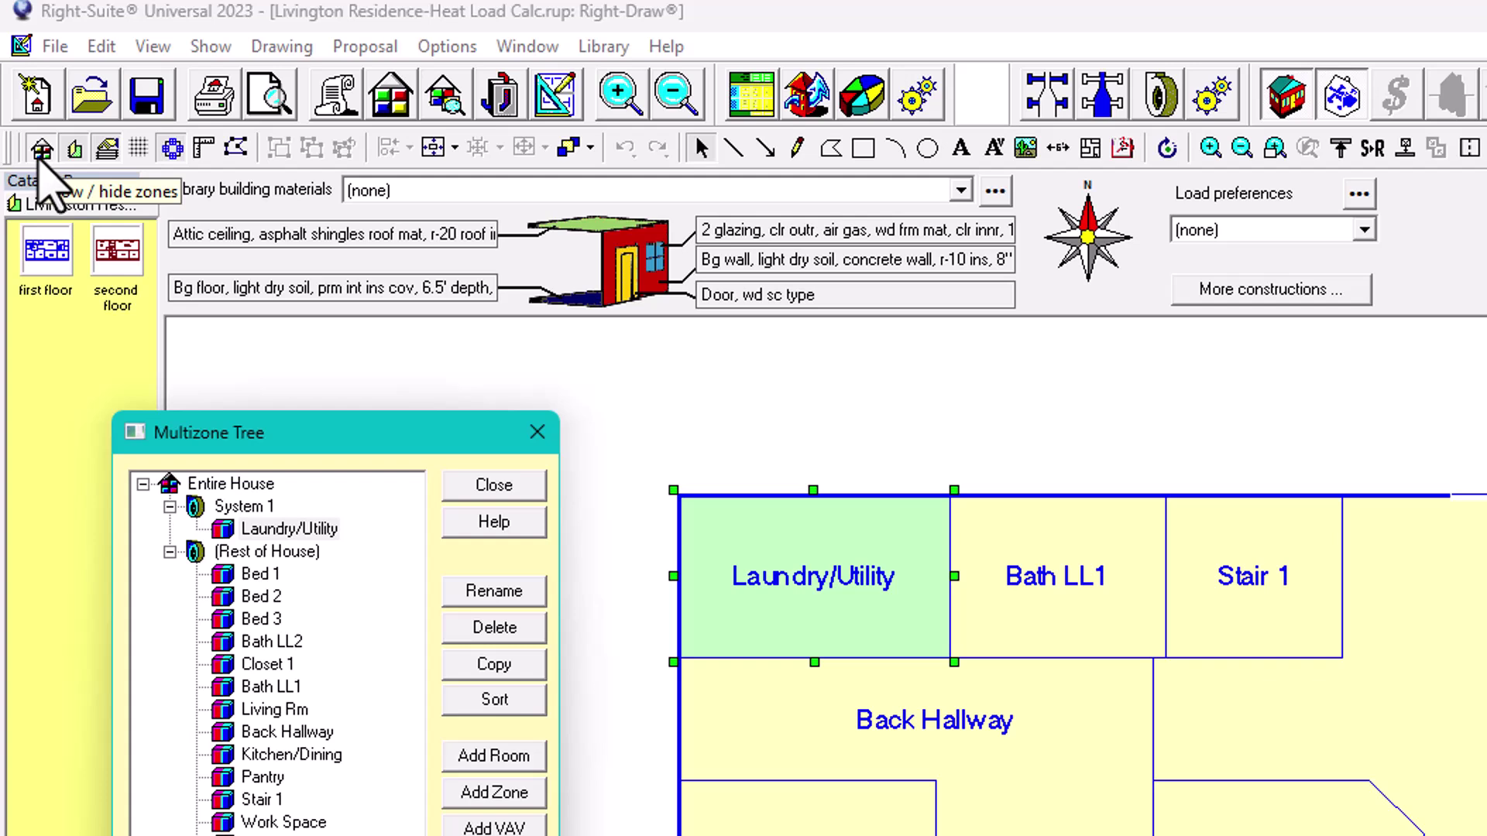
{"action": "left_click", "coordinate": [40, 147]}
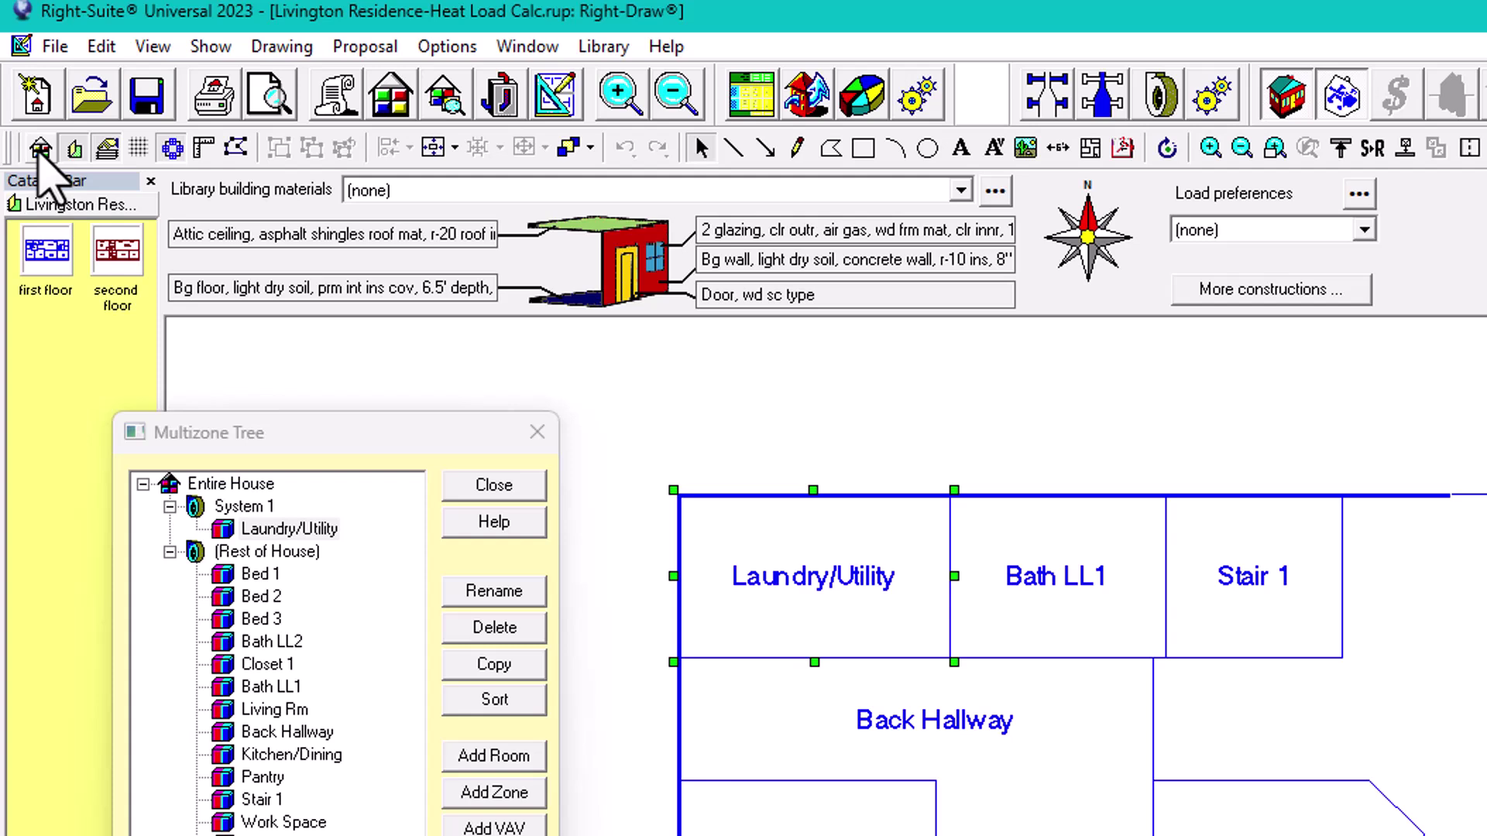
{"action": "left_click", "coordinate": [40, 147]}
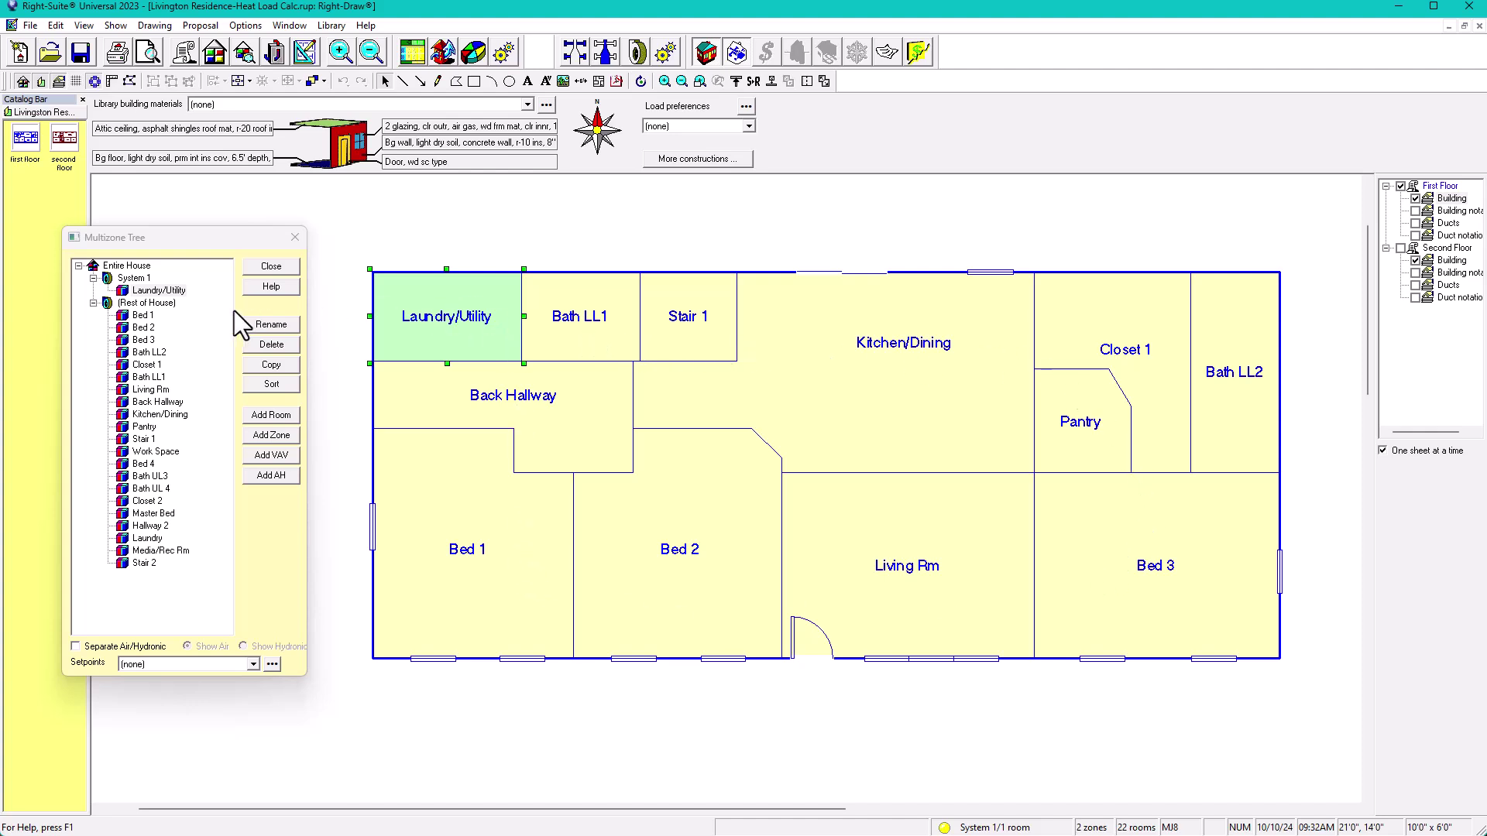
Move Bed 1, Bed 2 and Bed 3 from (Rest of House) into System 1 in the Multizone Tree
{"action": "left_click", "coordinate": [142, 317]}
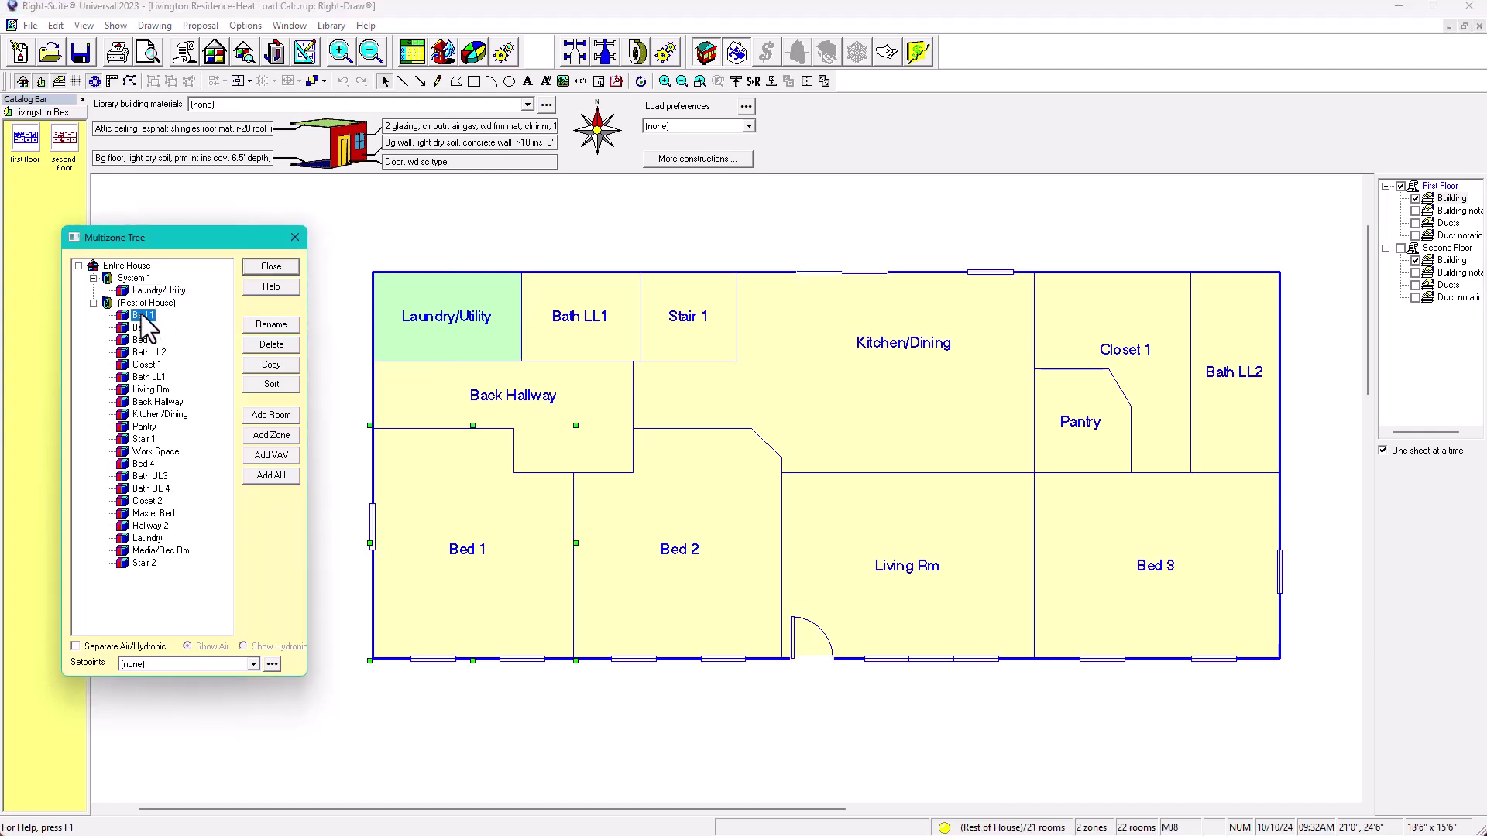
{"action": "left_click", "coordinate": [150, 306]}
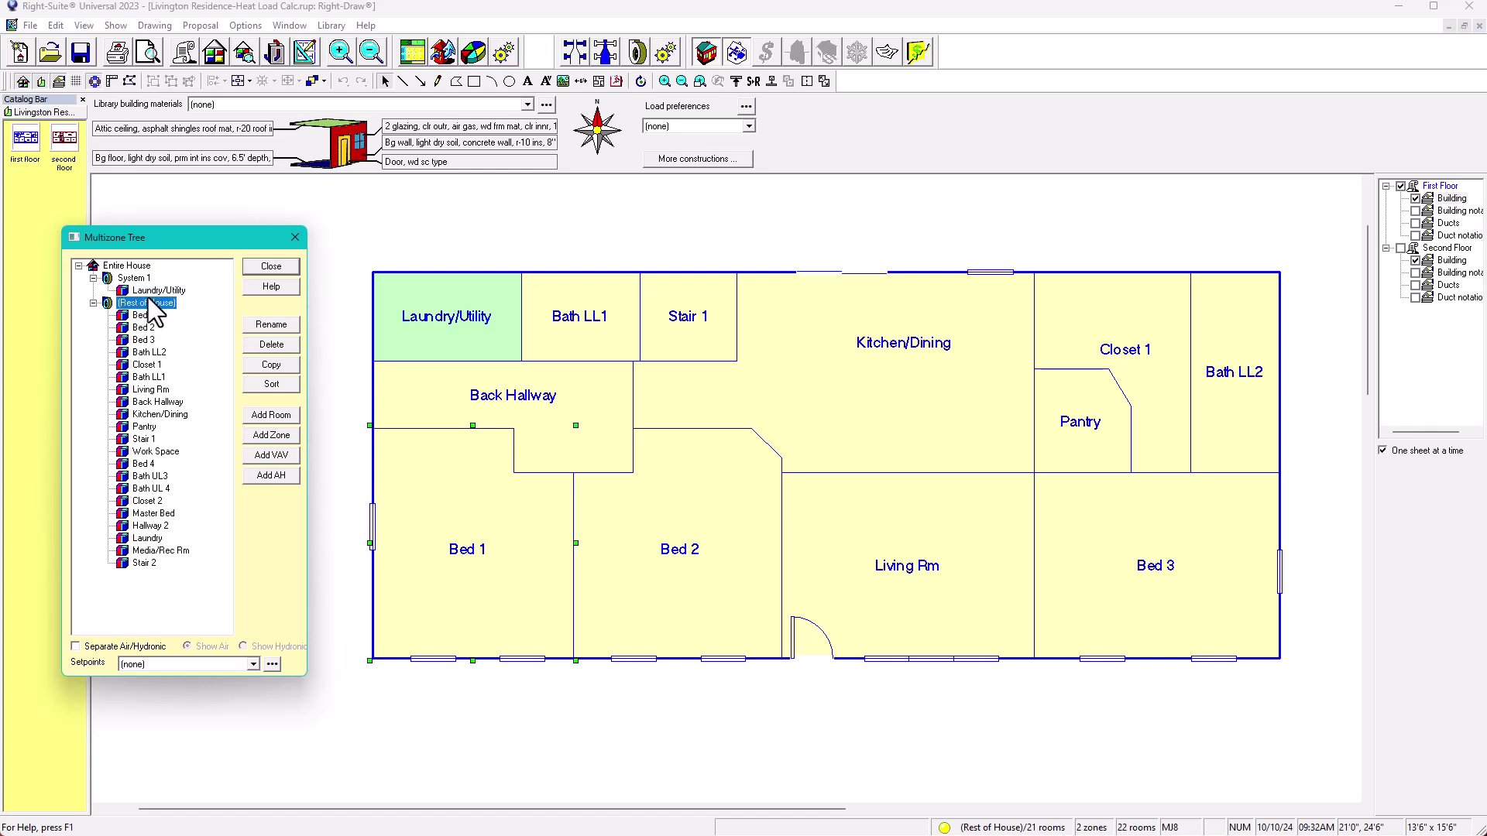
{"action": "left_click_drag", "start_coordinate": [151, 288], "coordinate": [151, 288]}
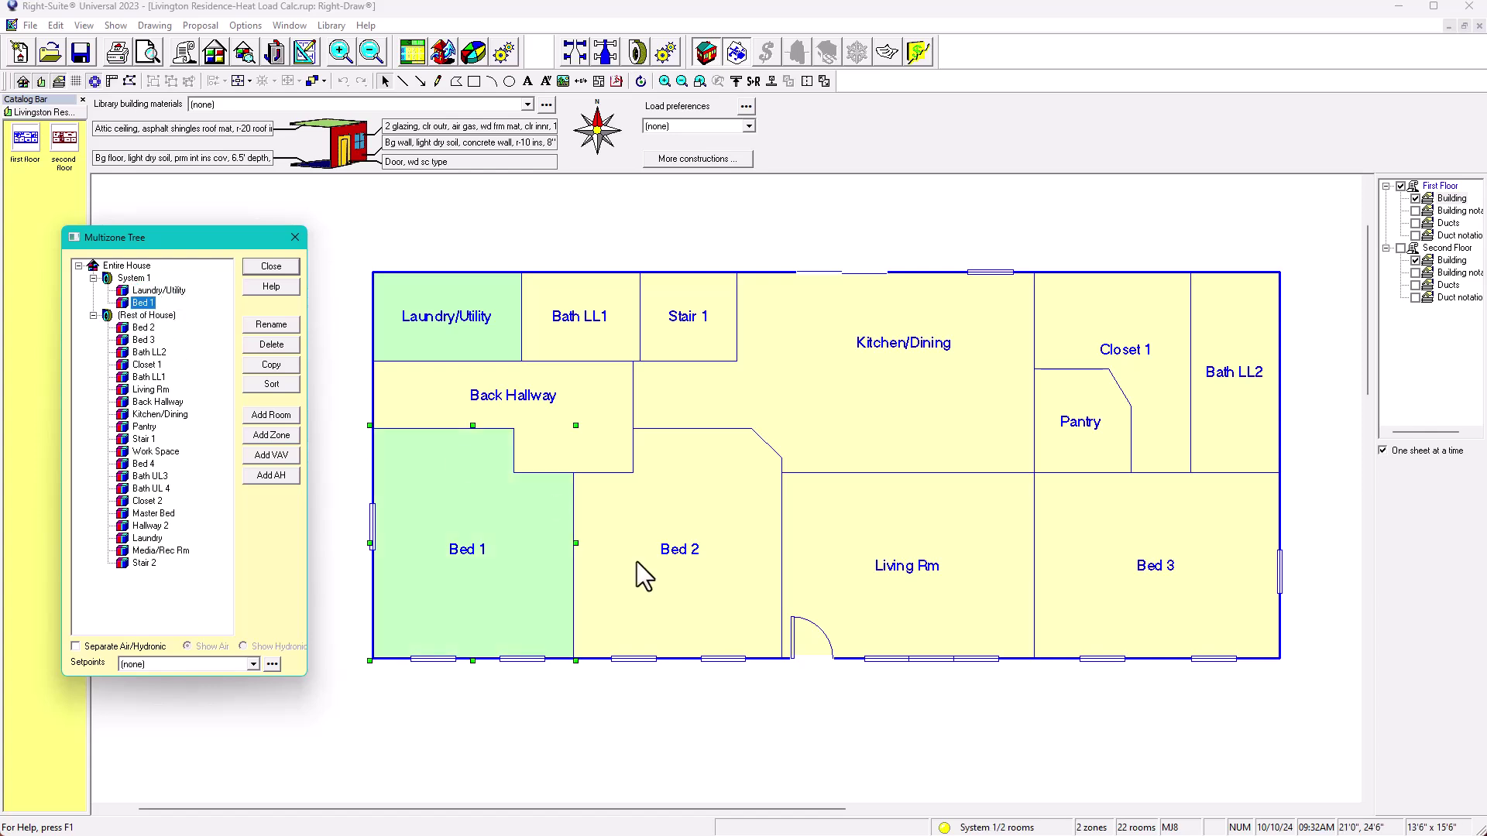
{"action": "left_click", "coordinate": [143, 327]}
{"action": "left_click_drag", "start_coordinate": [144, 326], "coordinate": [148, 291]}
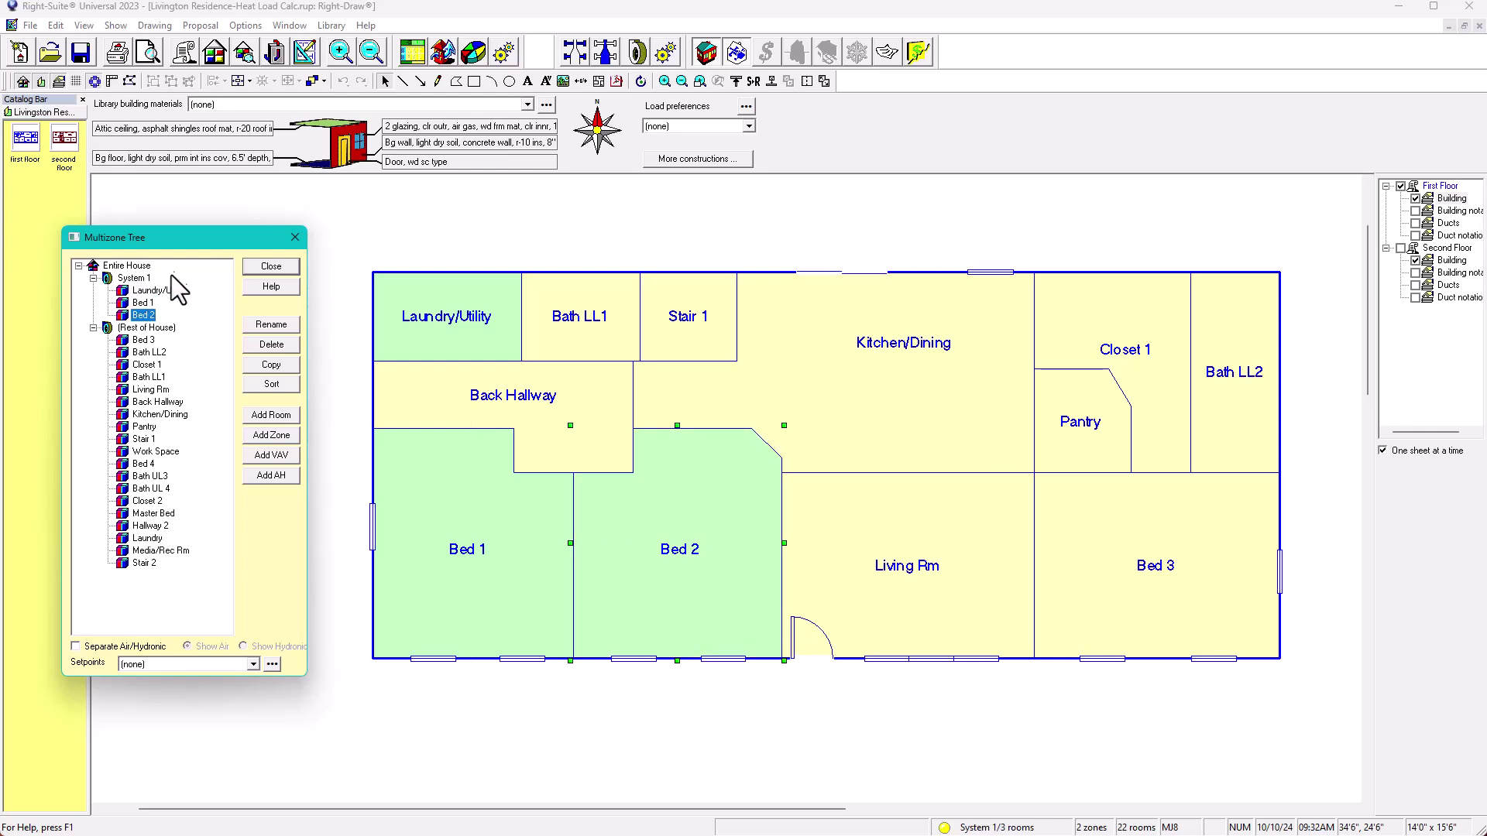
{"action": "left_click", "coordinate": [143, 340]}
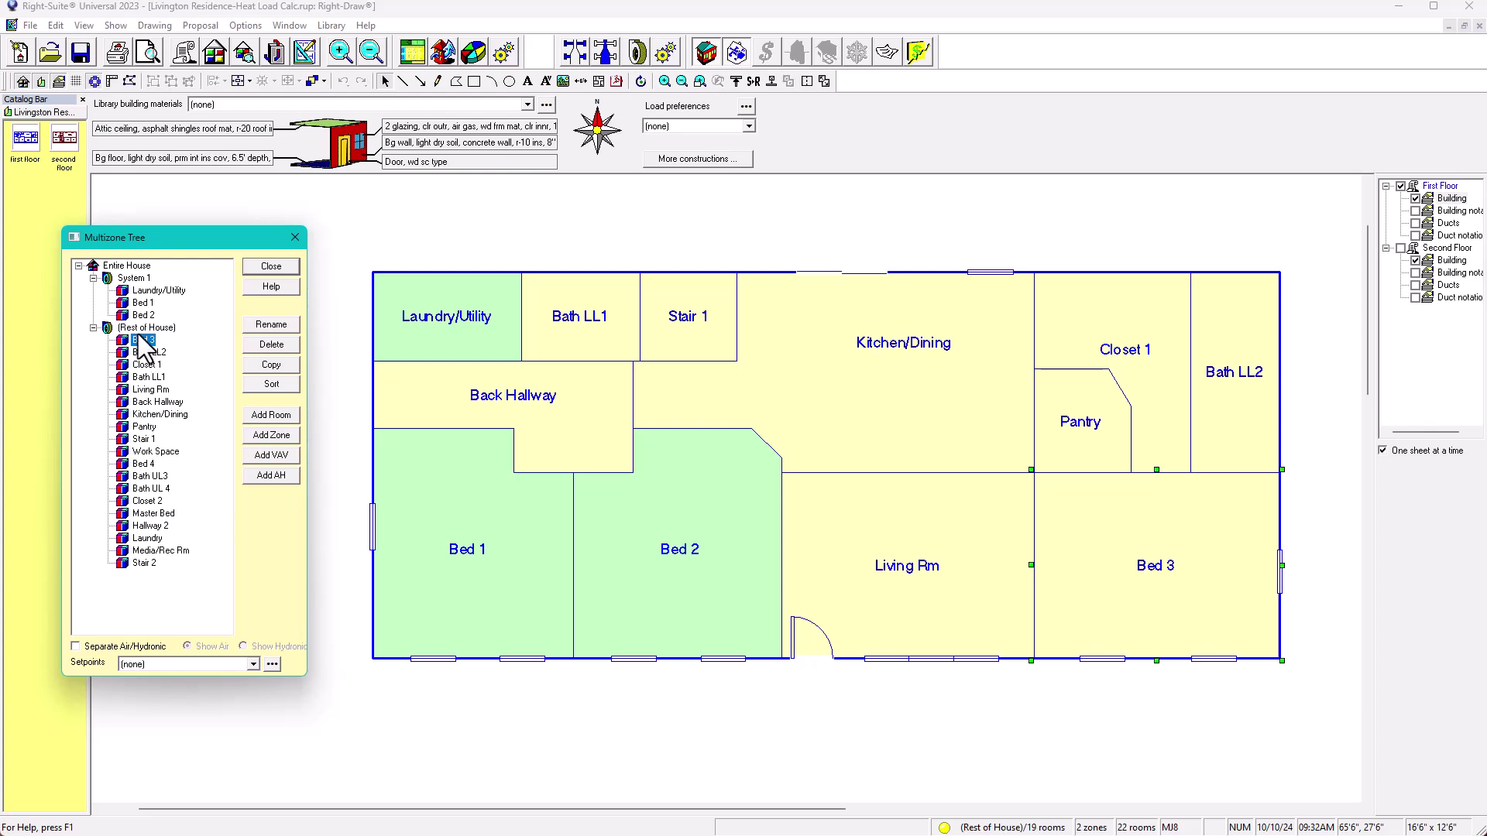
{"action": "left_click", "coordinate": [143, 302]}
{"action": "left_click_drag", "start_coordinate": [143, 310], "coordinate": [140, 306]}
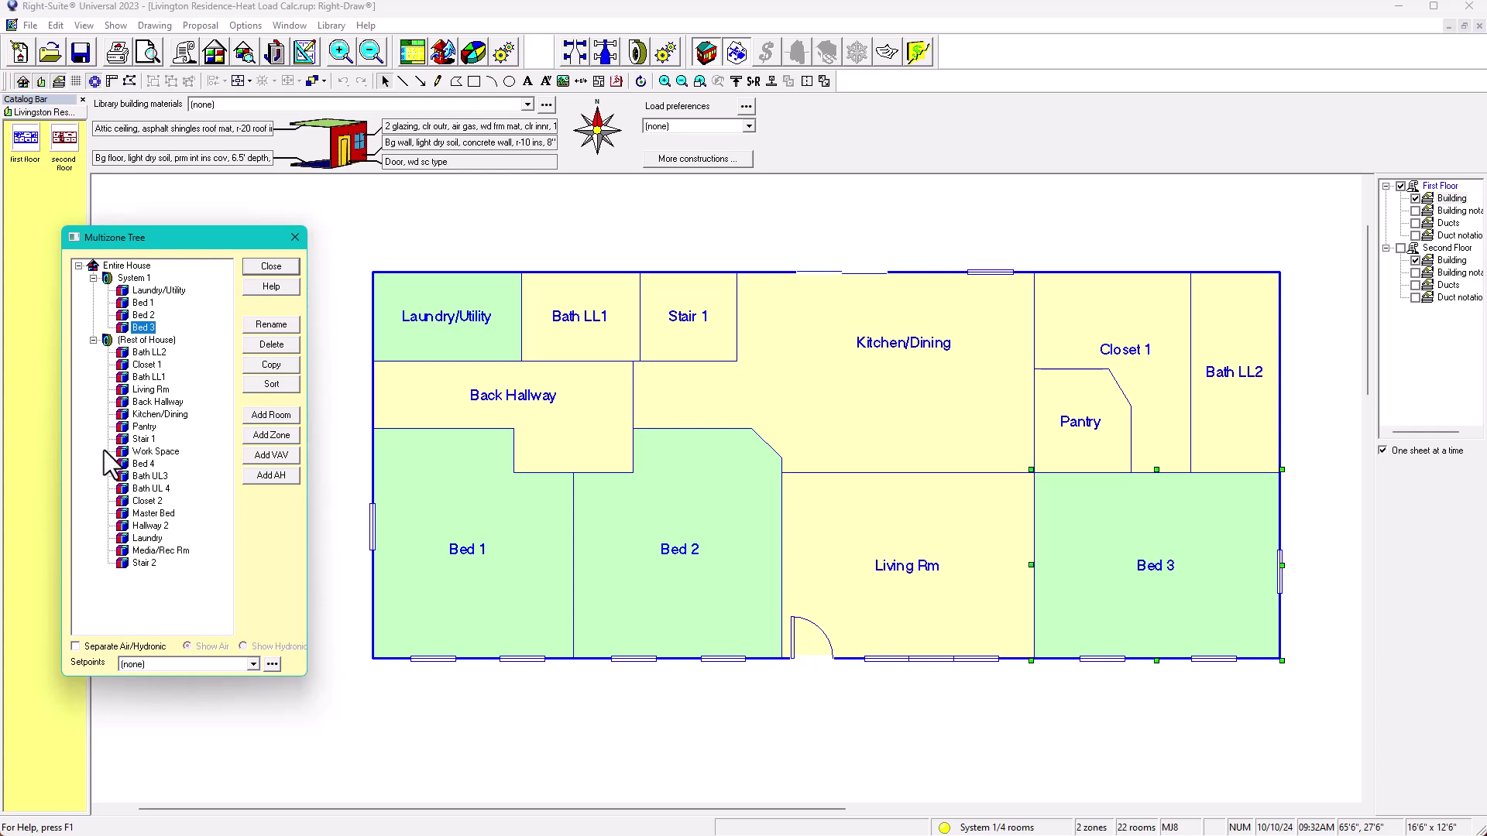
Select the rooms from Bath LL2 through Bed 4 and move them together into System 1
{"action": "left_click", "coordinate": [149, 353]}
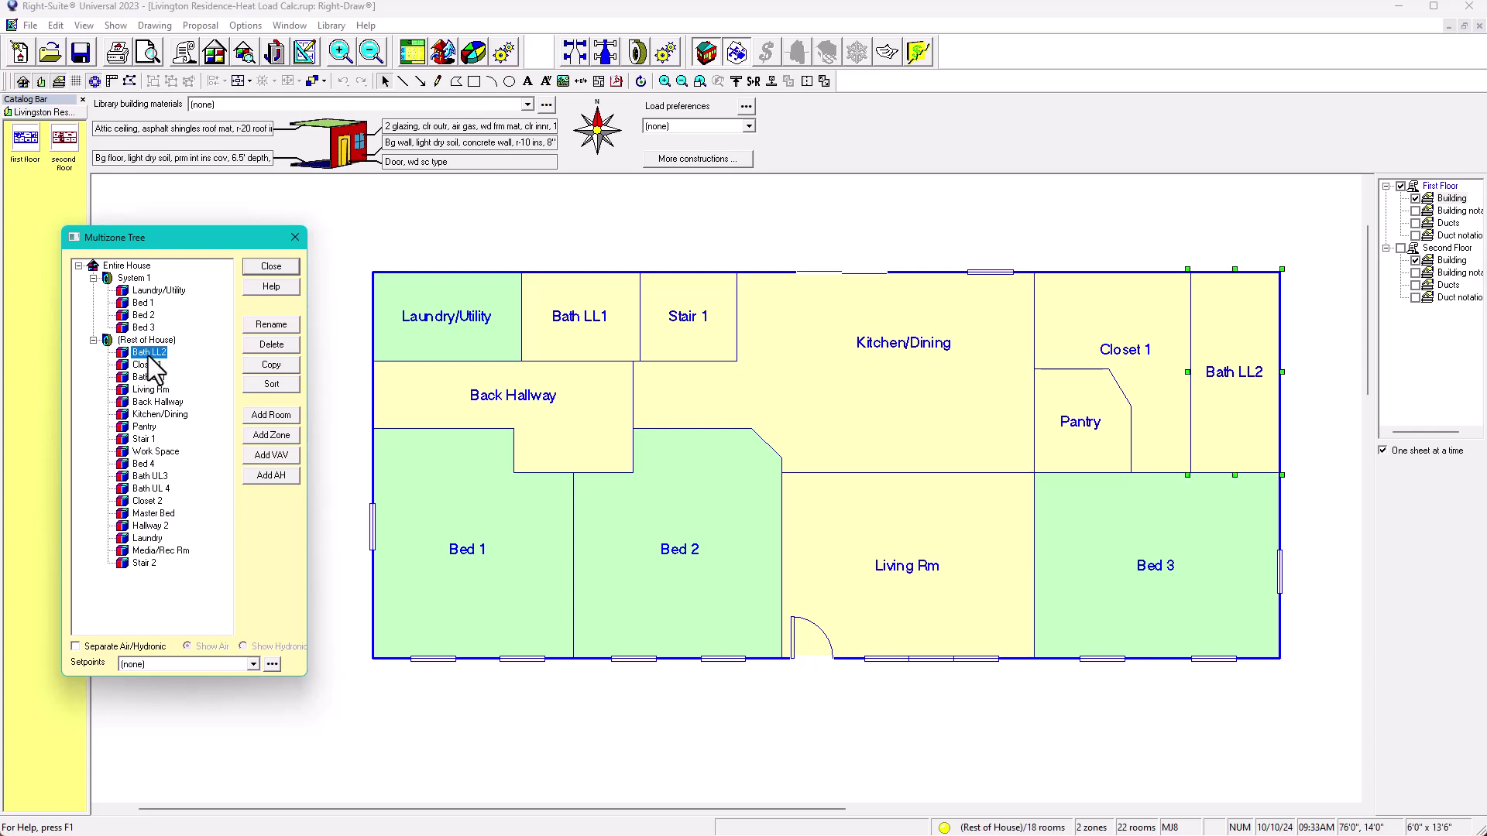
{"action": "left_click", "coordinate": [146, 465], "text": "shift"}
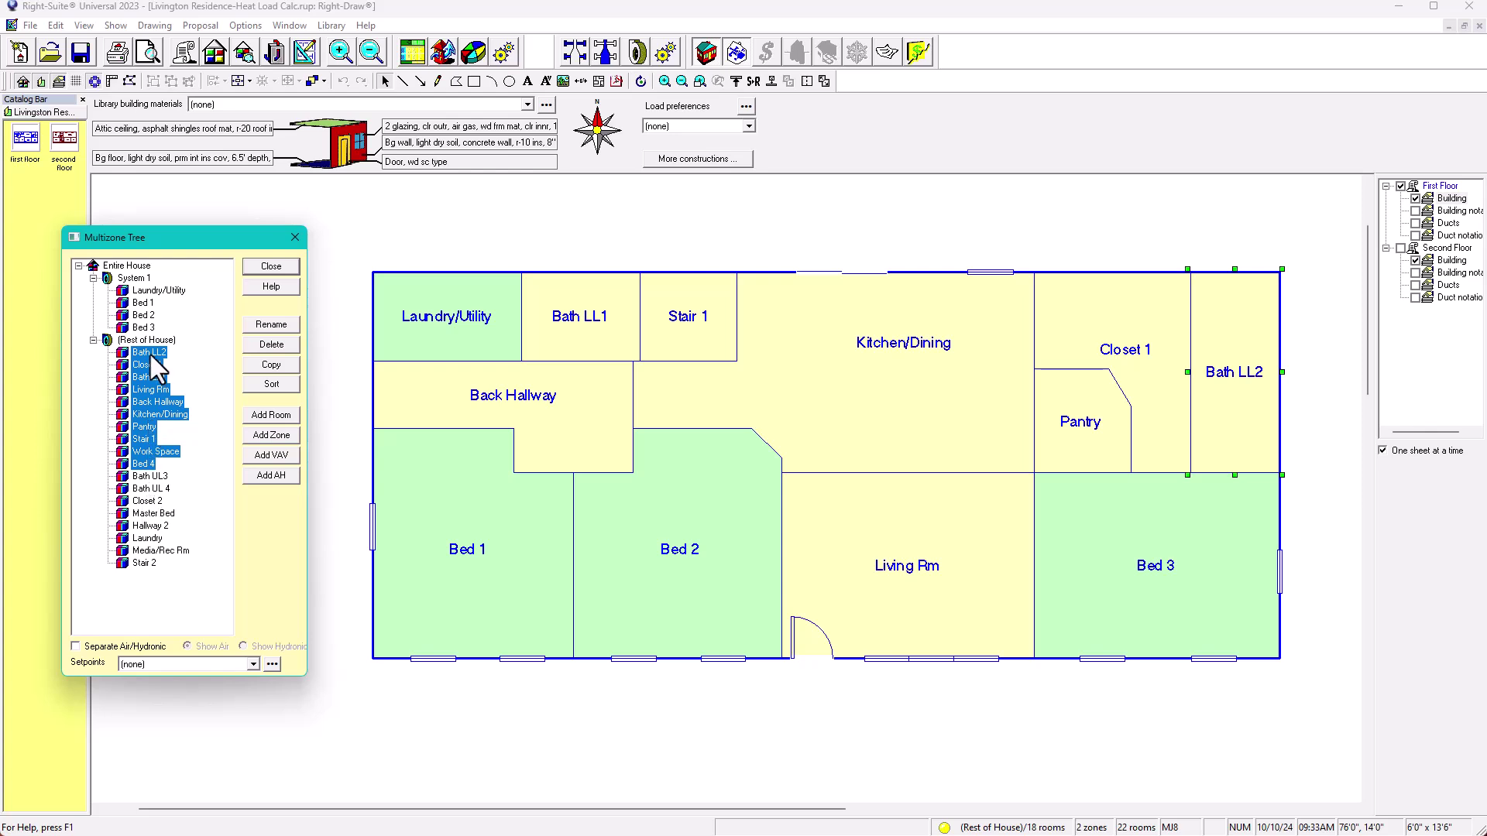
{"action": "left_click", "coordinate": [141, 303]}
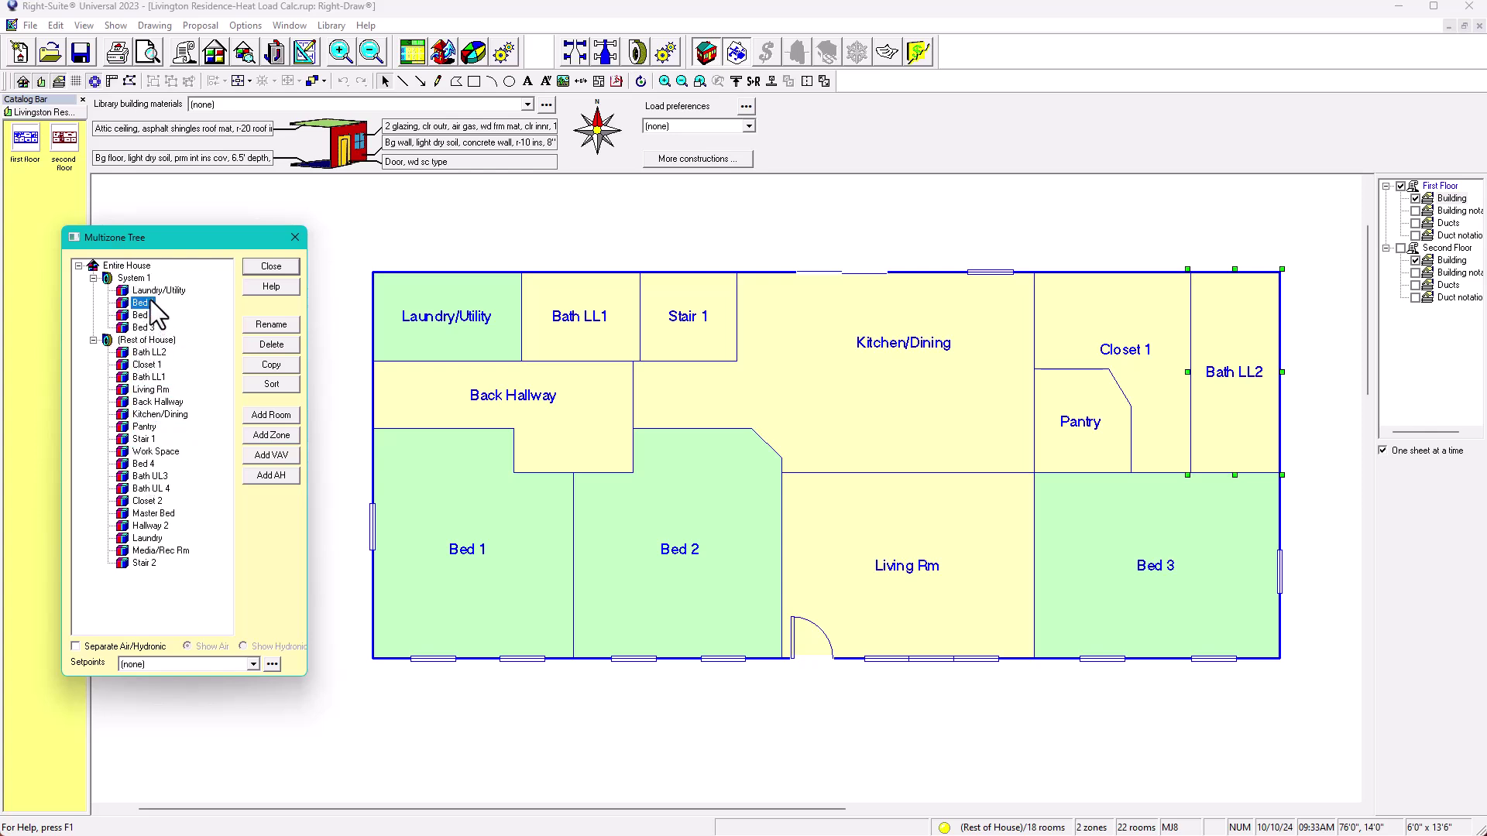
{"action": "left_click_drag", "start_coordinate": [150, 301], "coordinate": [150, 302]}
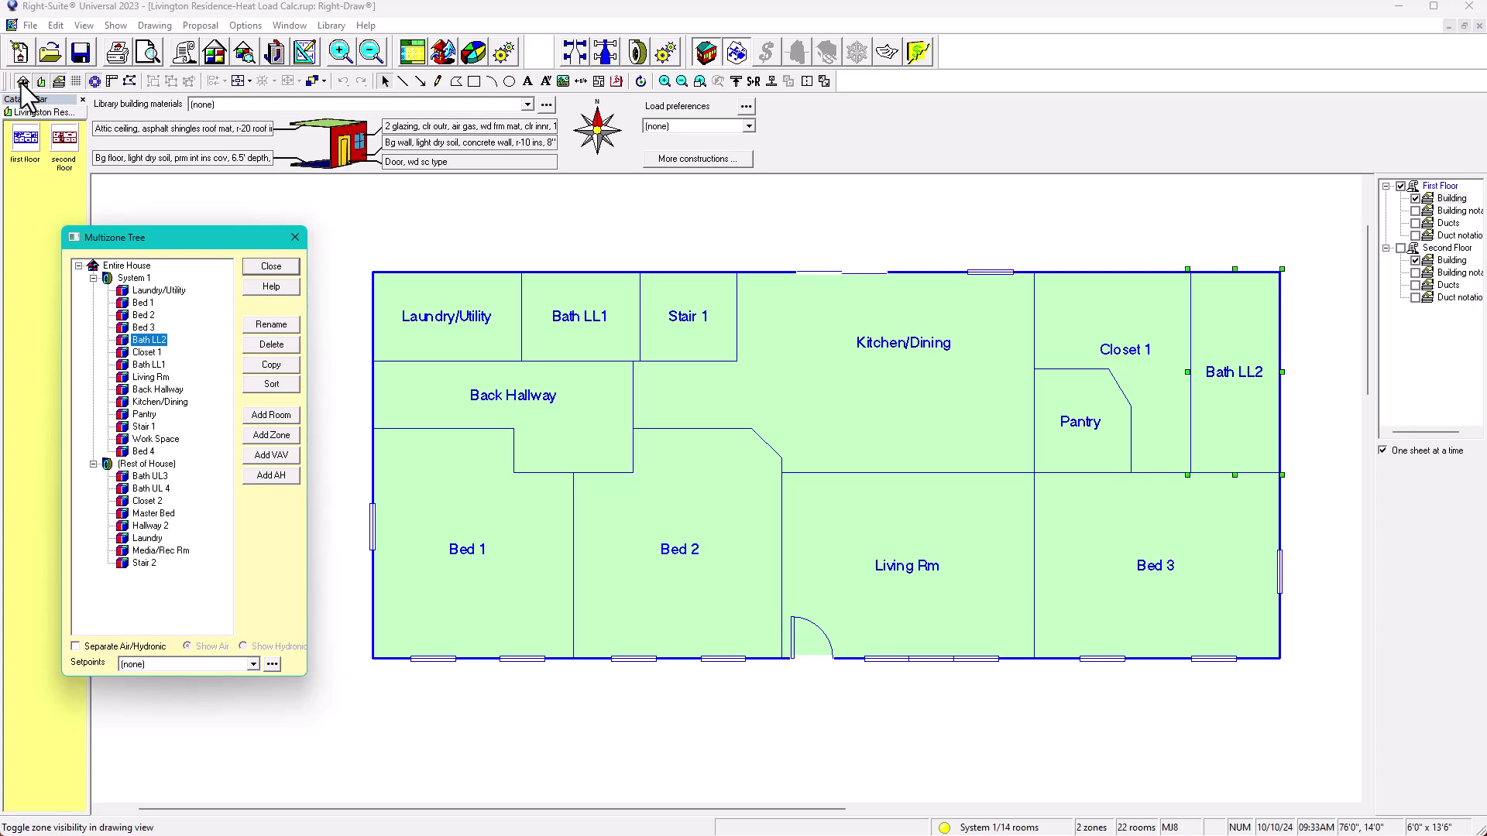
Display the Second Floor and move Bed 4 from System 1 back to (Rest of House) in the Multizone Tree
{"action": "left_click", "coordinate": [1441, 259]}
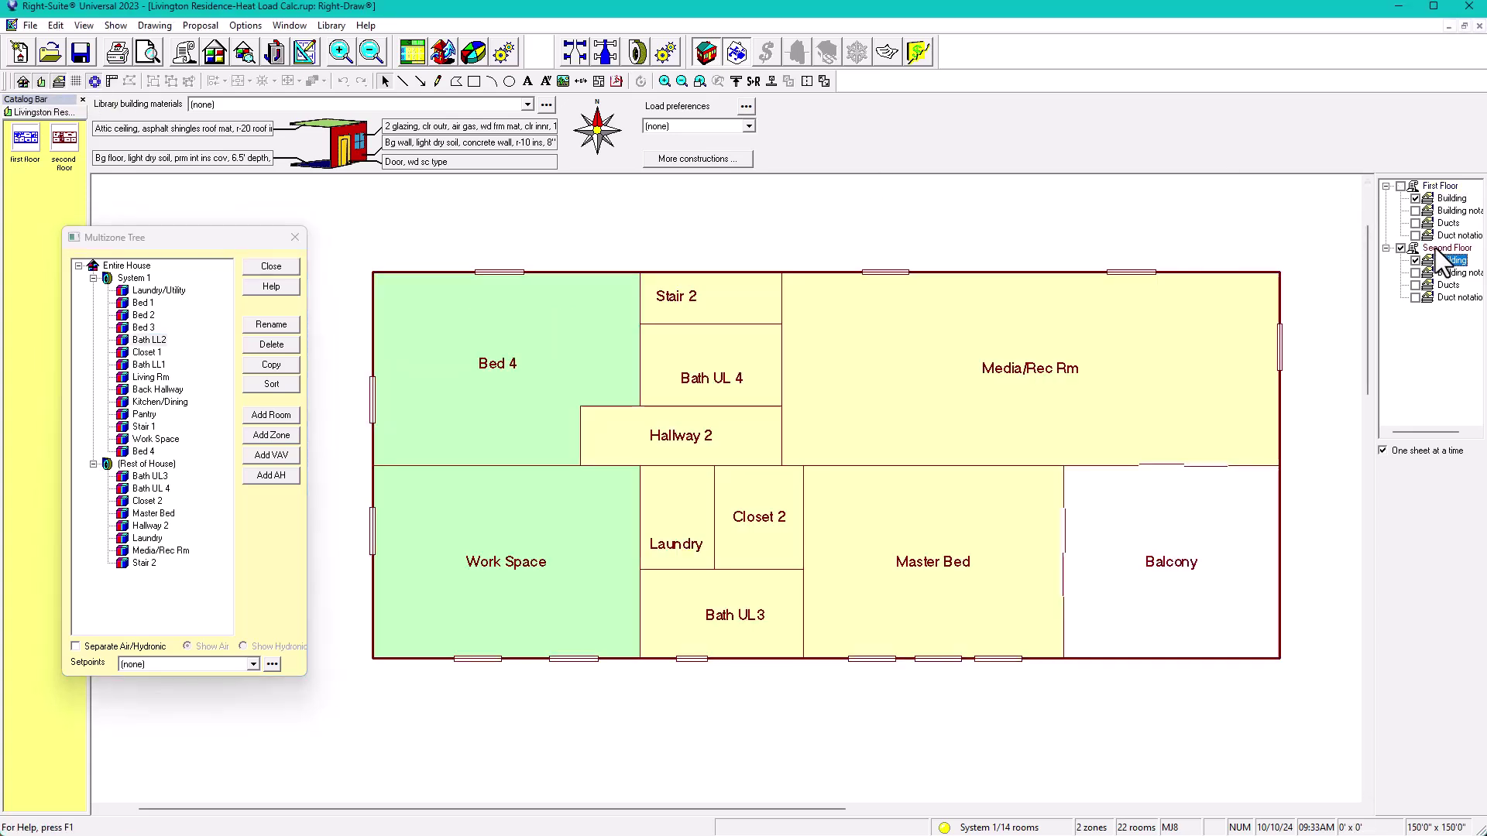
{"action": "left_click", "coordinate": [505, 388]}
{"action": "left_click", "coordinate": [518, 527]}
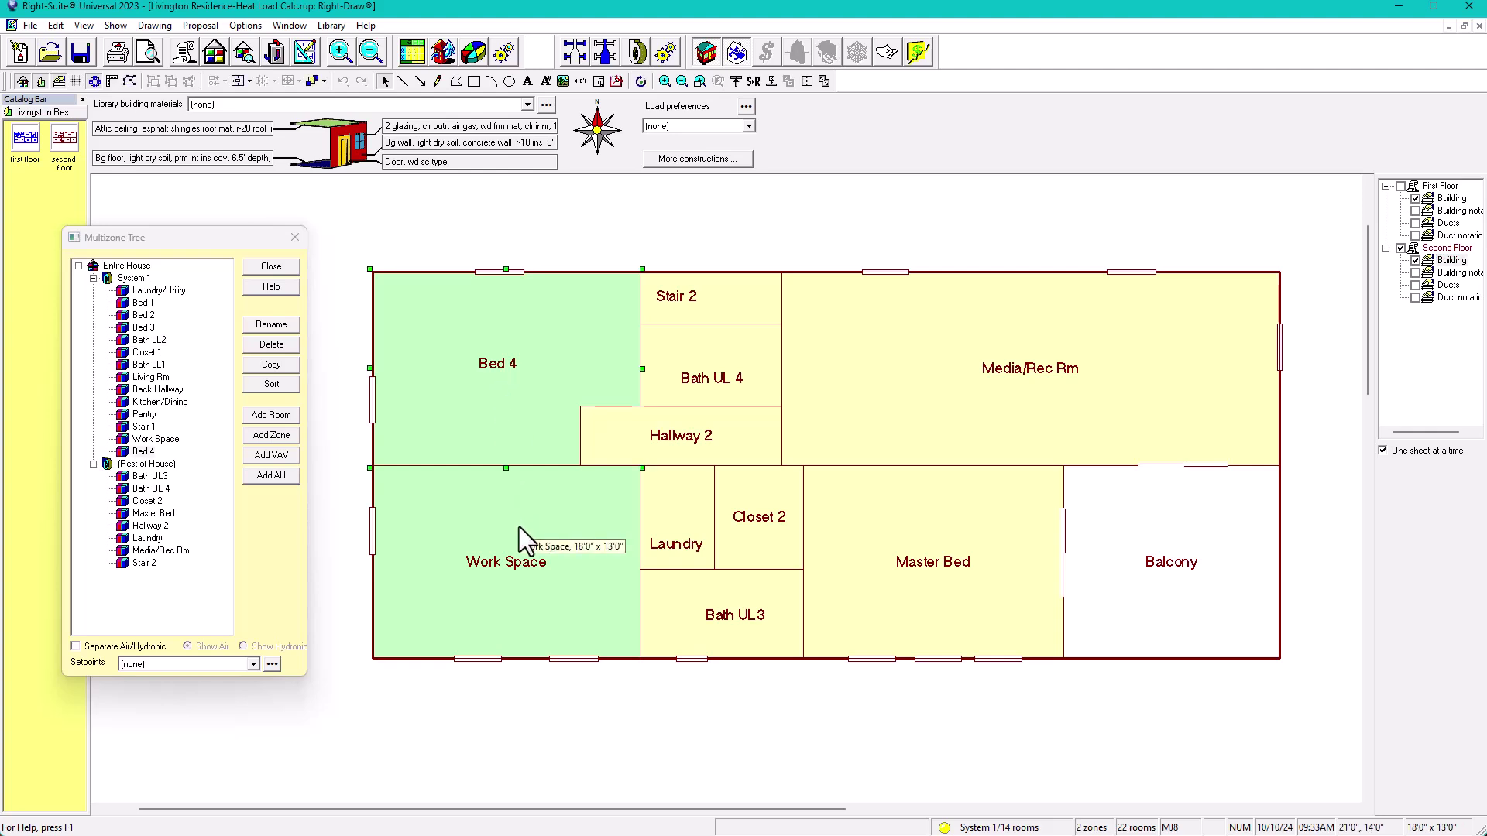
{"action": "left_click", "coordinate": [497, 419]}
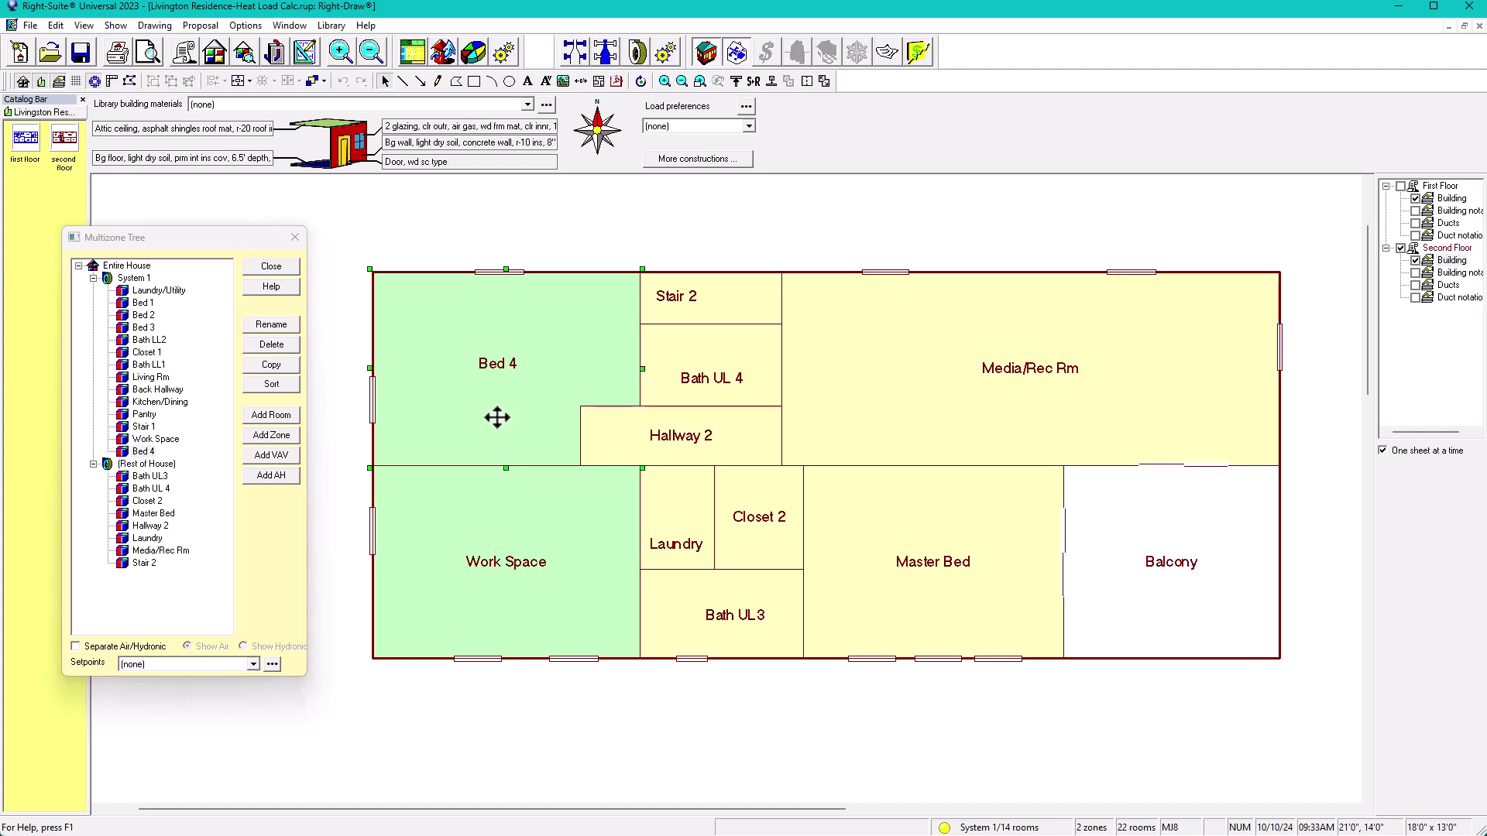
{"action": "left_click_drag", "start_coordinate": [147, 457], "coordinate": [172, 559]}
Set the Work Space room's zone name to (Rest of House) in its property sheet, and close the sheet
{"action": "left_click", "coordinate": [513, 573]}
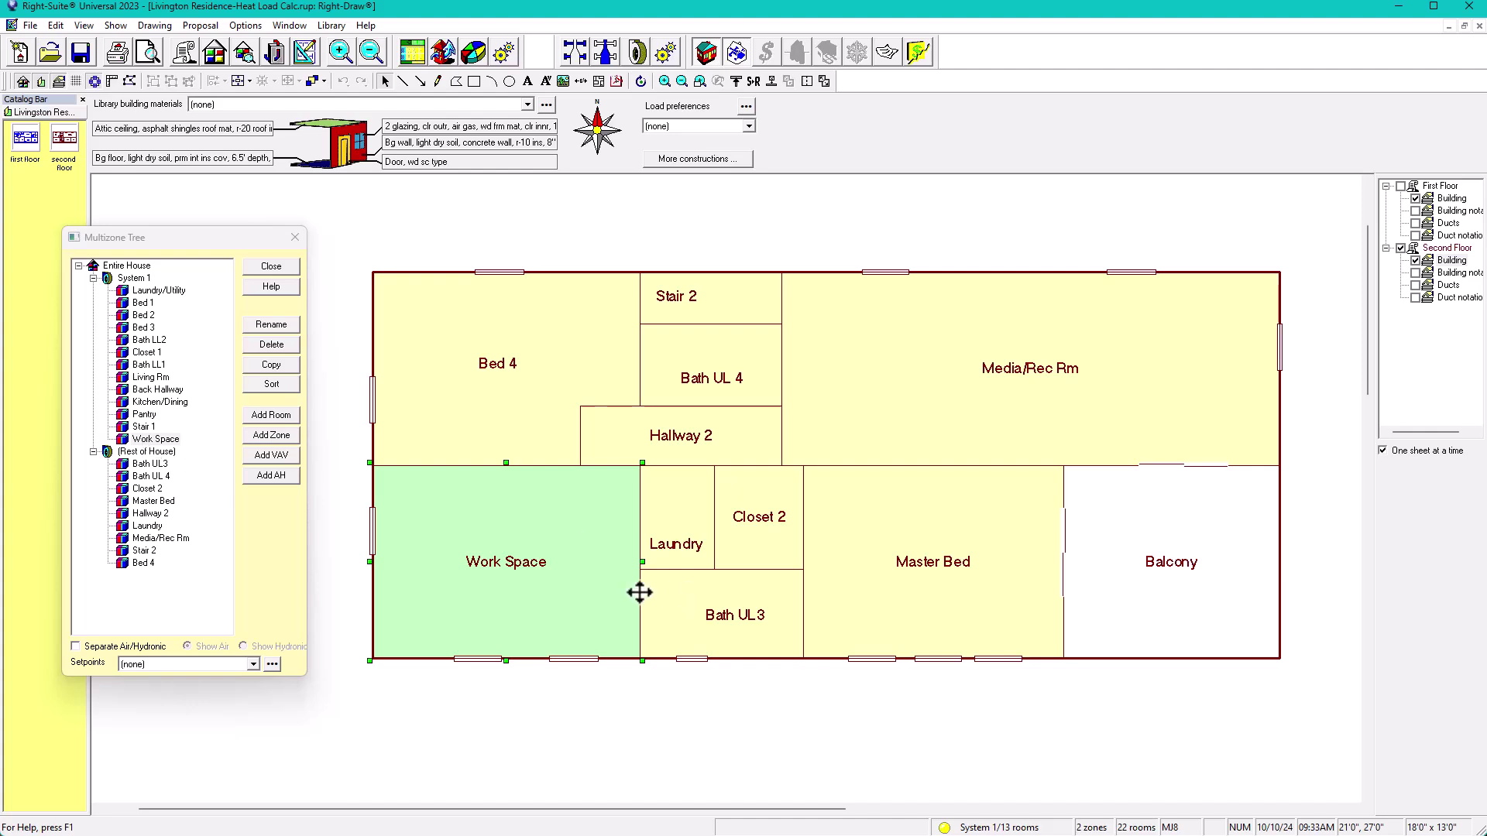
{"action": "double_click", "coordinate": [539, 593]}
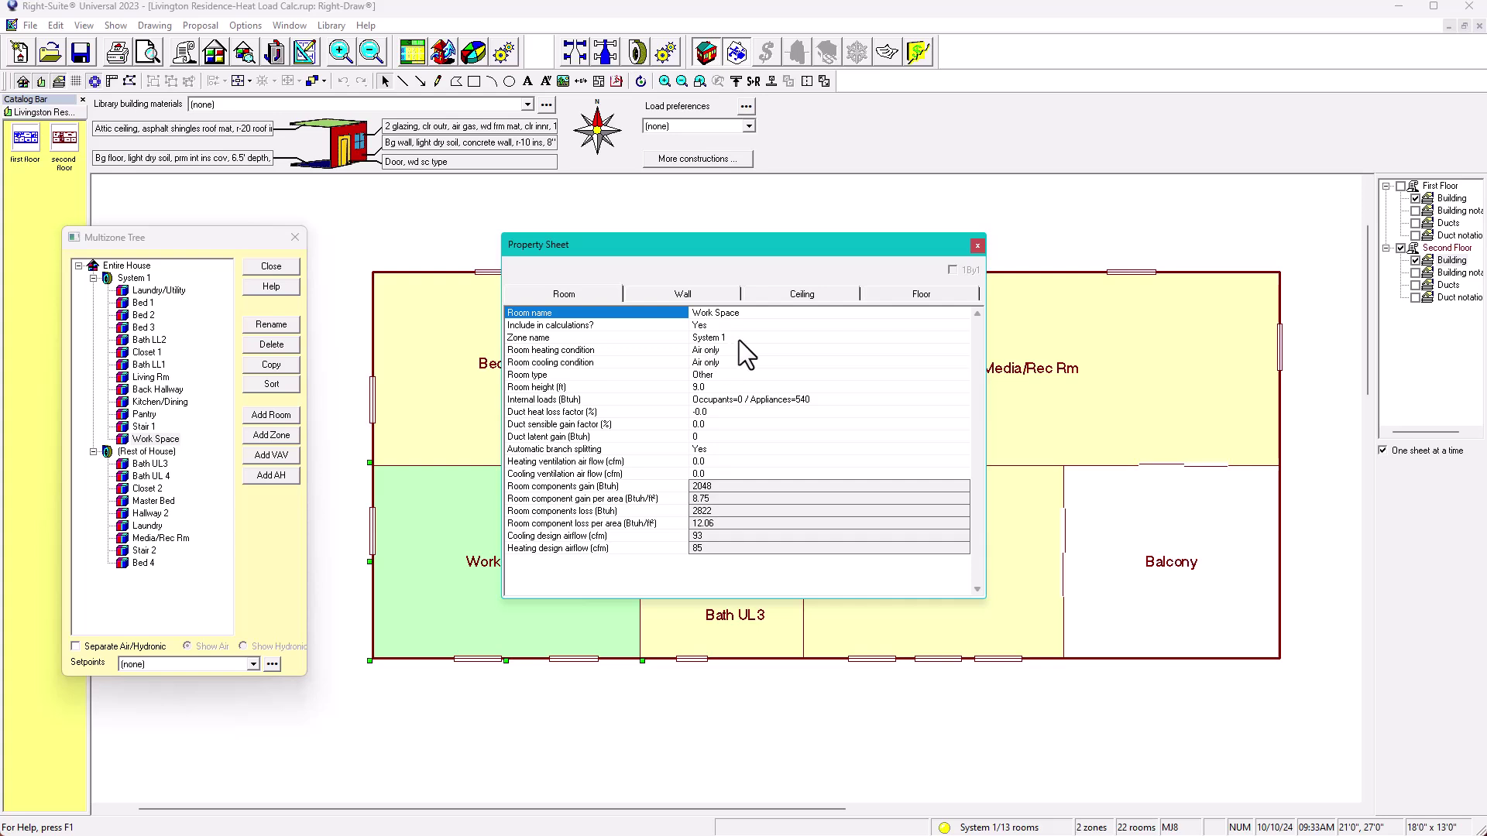
{"action": "left_click_drag", "start_coordinate": [715, 254], "coordinate": [886, 271]}
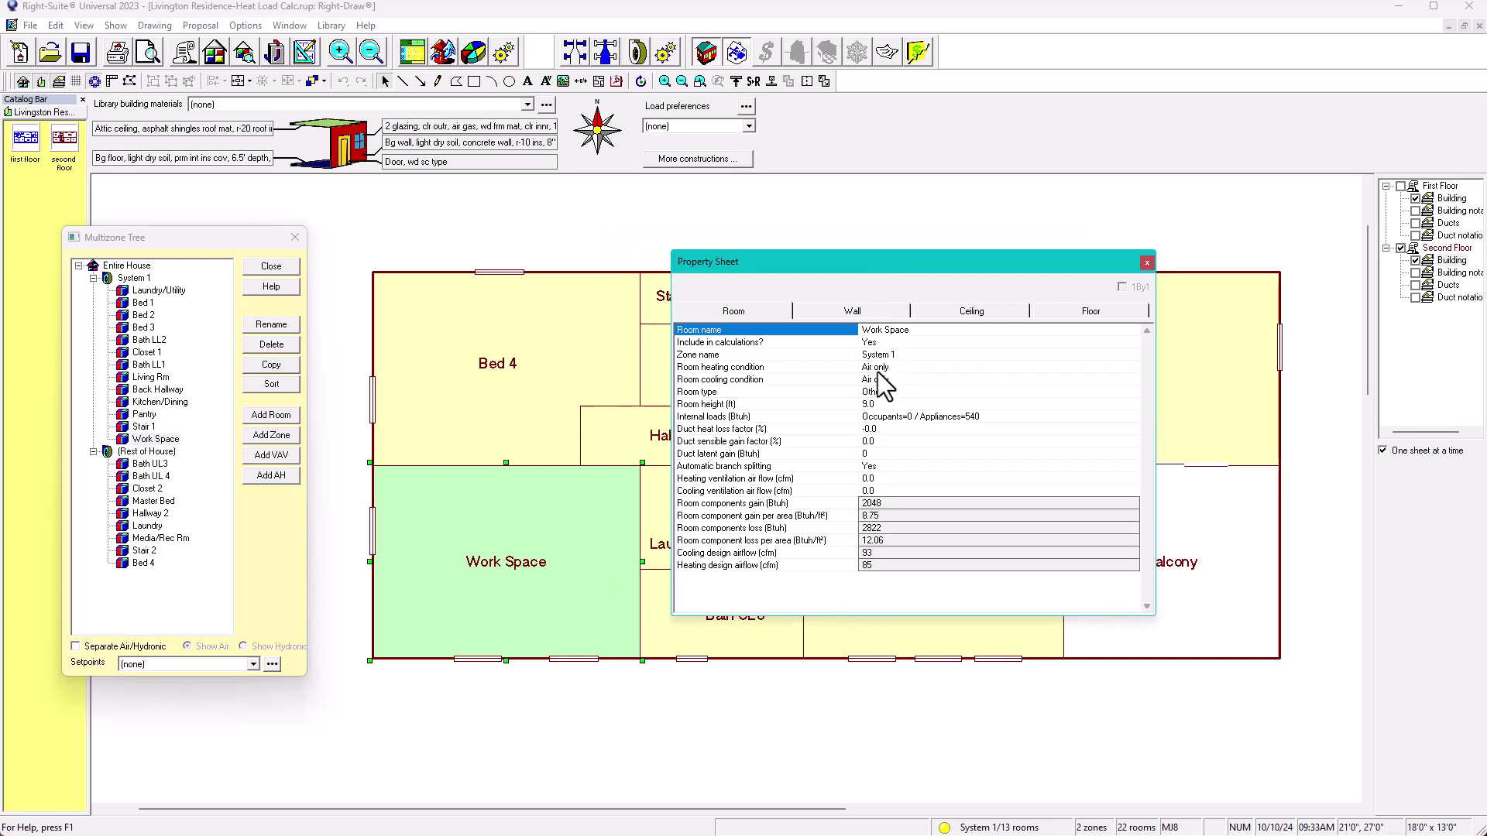
{"action": "left_click", "coordinate": [883, 355]}
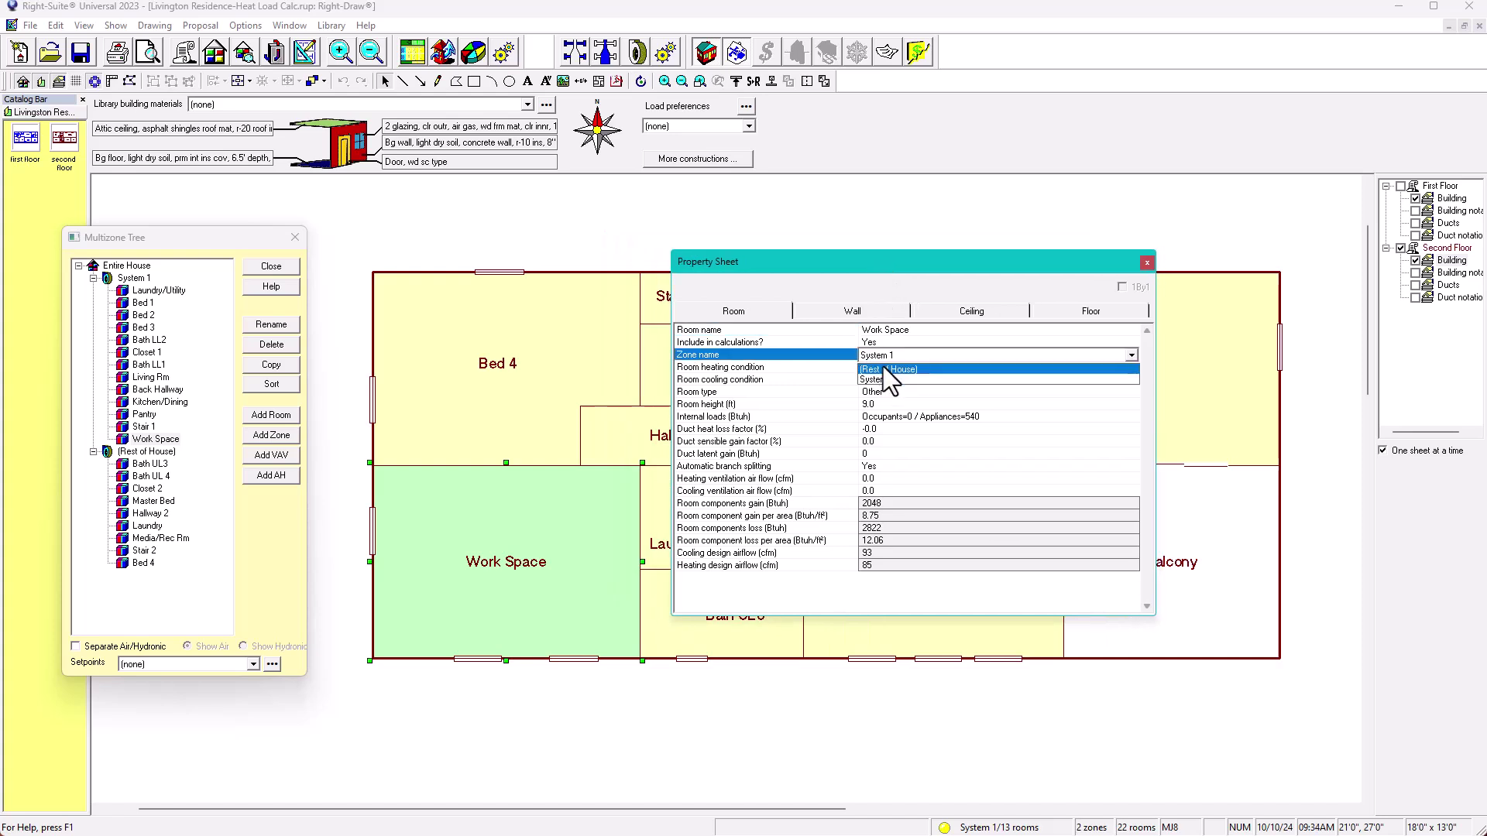
{"action": "left_click", "coordinate": [888, 369]}
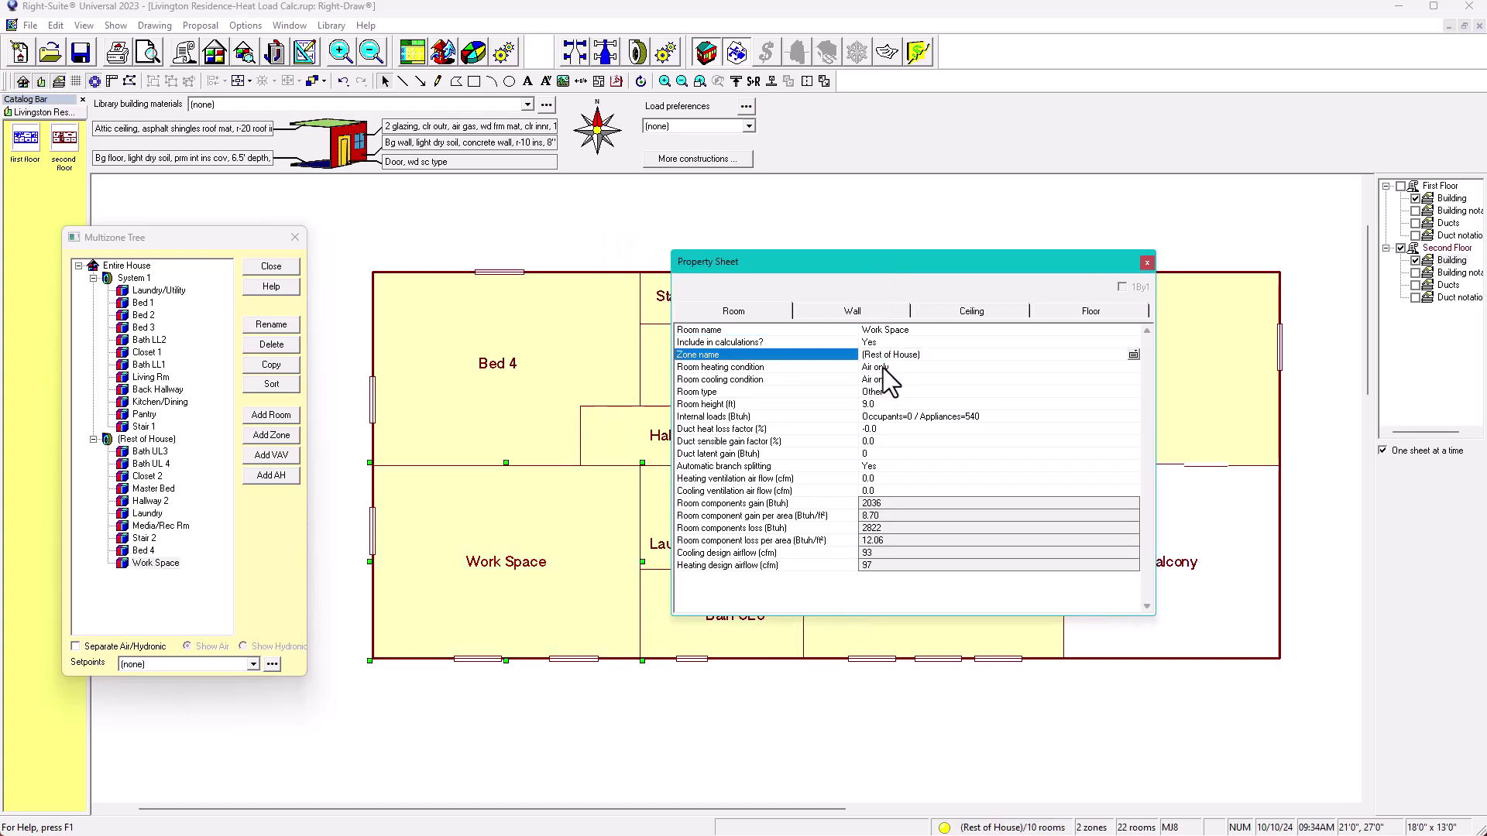
{"action": "left_click", "coordinate": [1147, 264]}
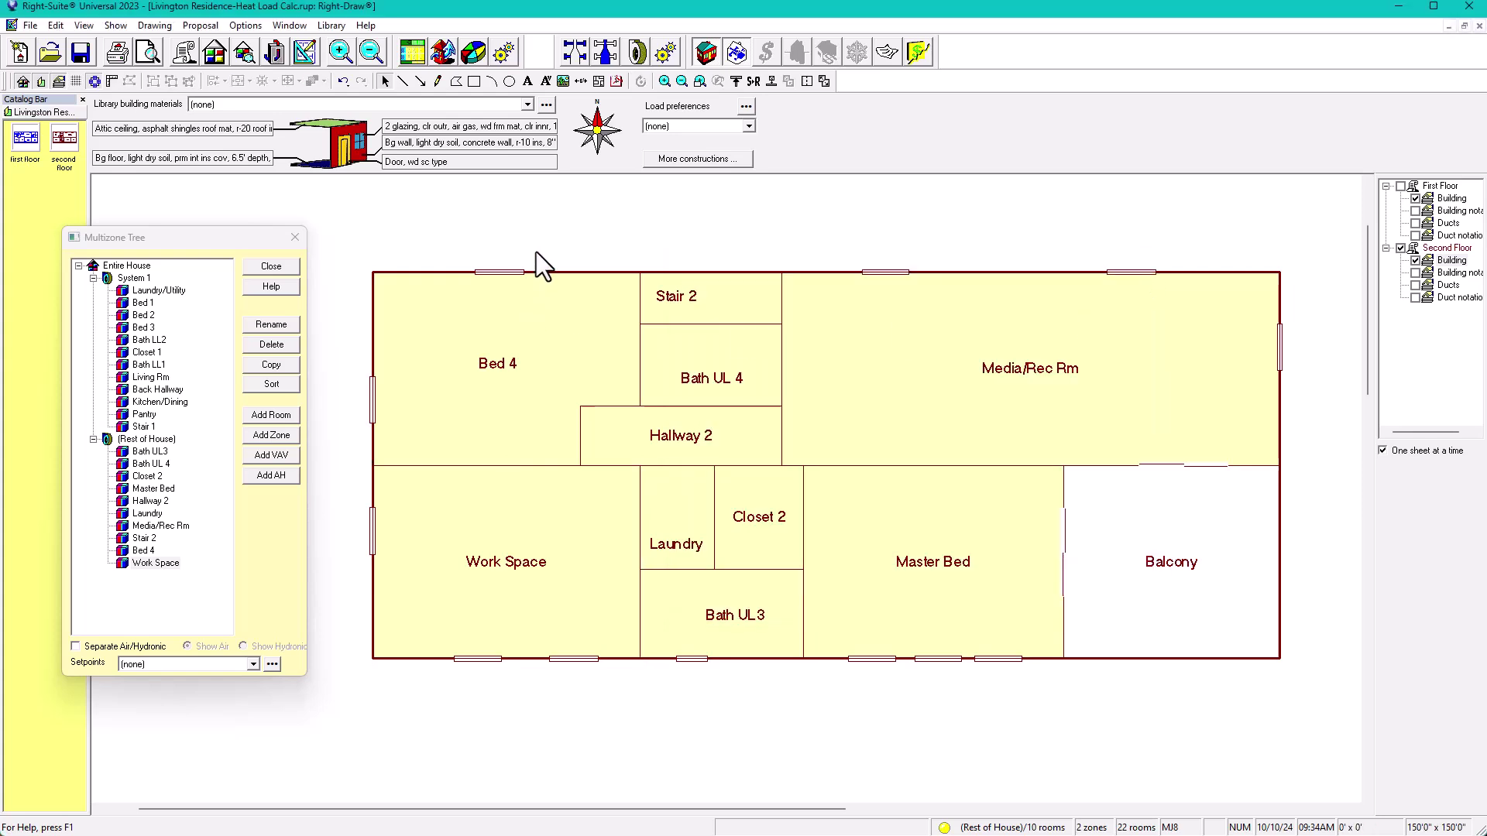
Rename the (Rest of House) zone in the Multizone Tree as System 2
{"action": "left_click", "coordinate": [149, 439]}
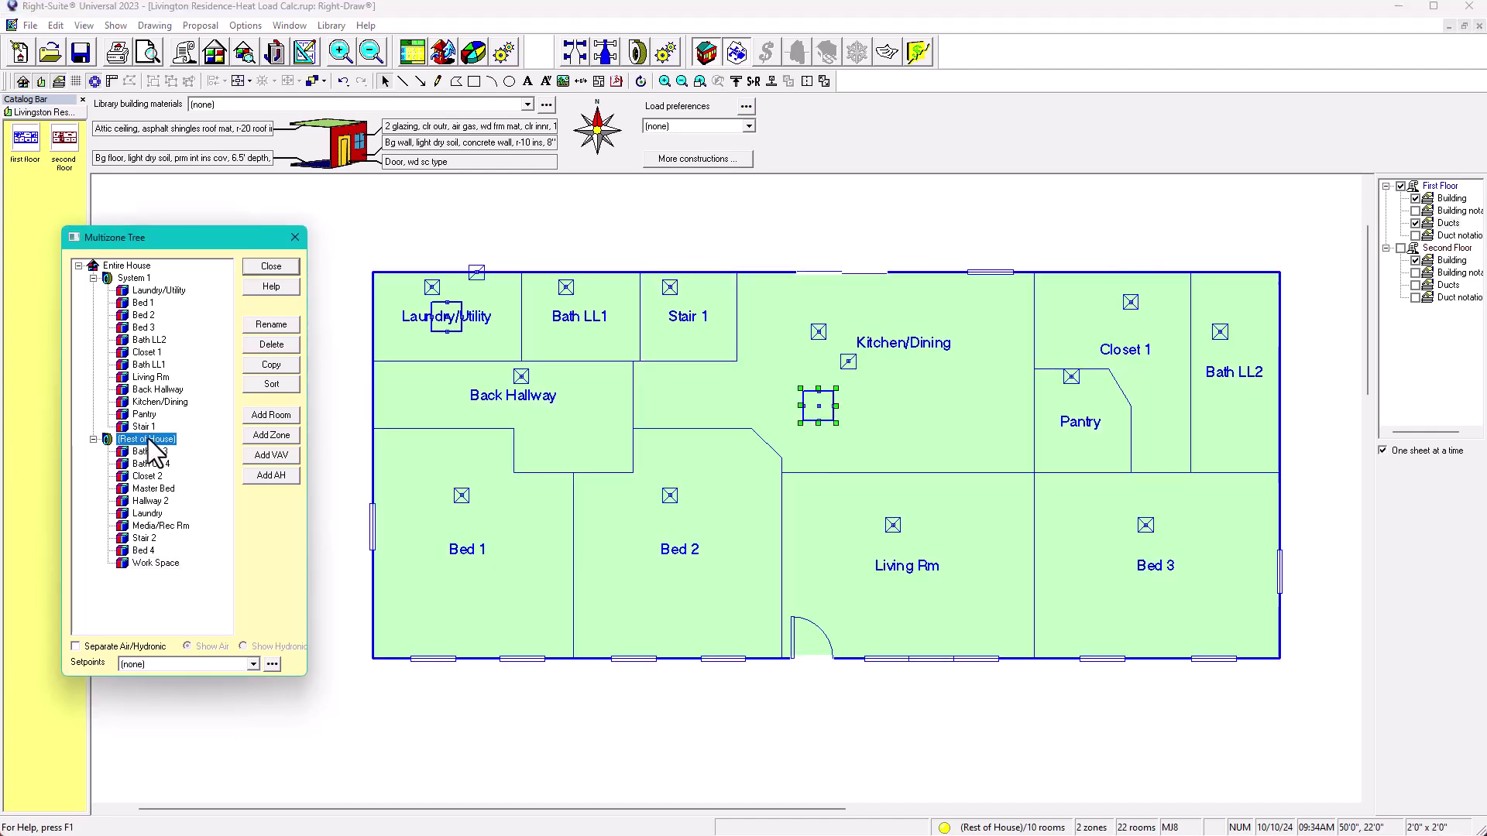
{"action": "left_click", "coordinate": [268, 325]}
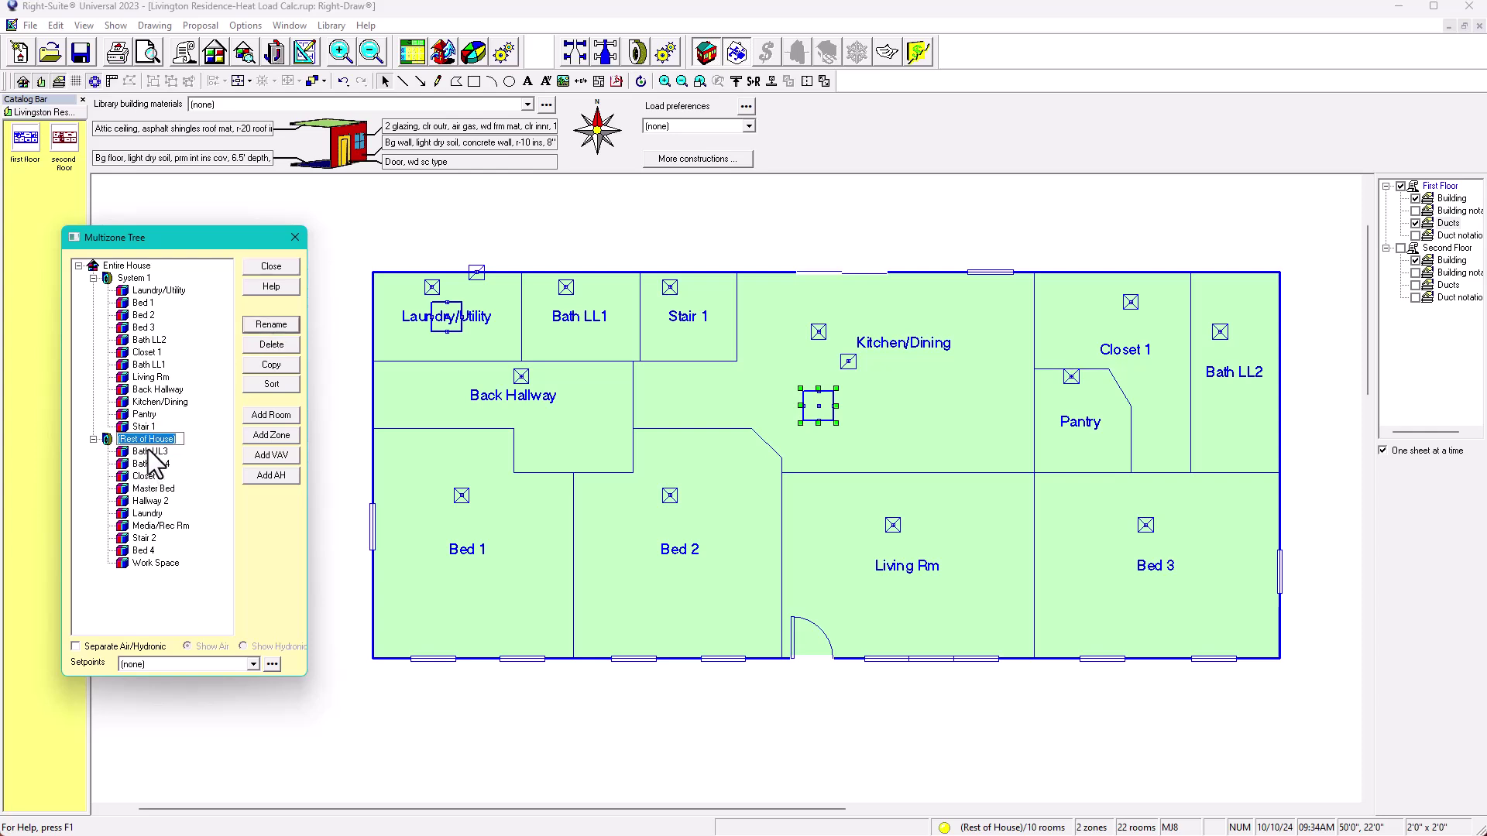
{"action": "type", "text": "System 2"}
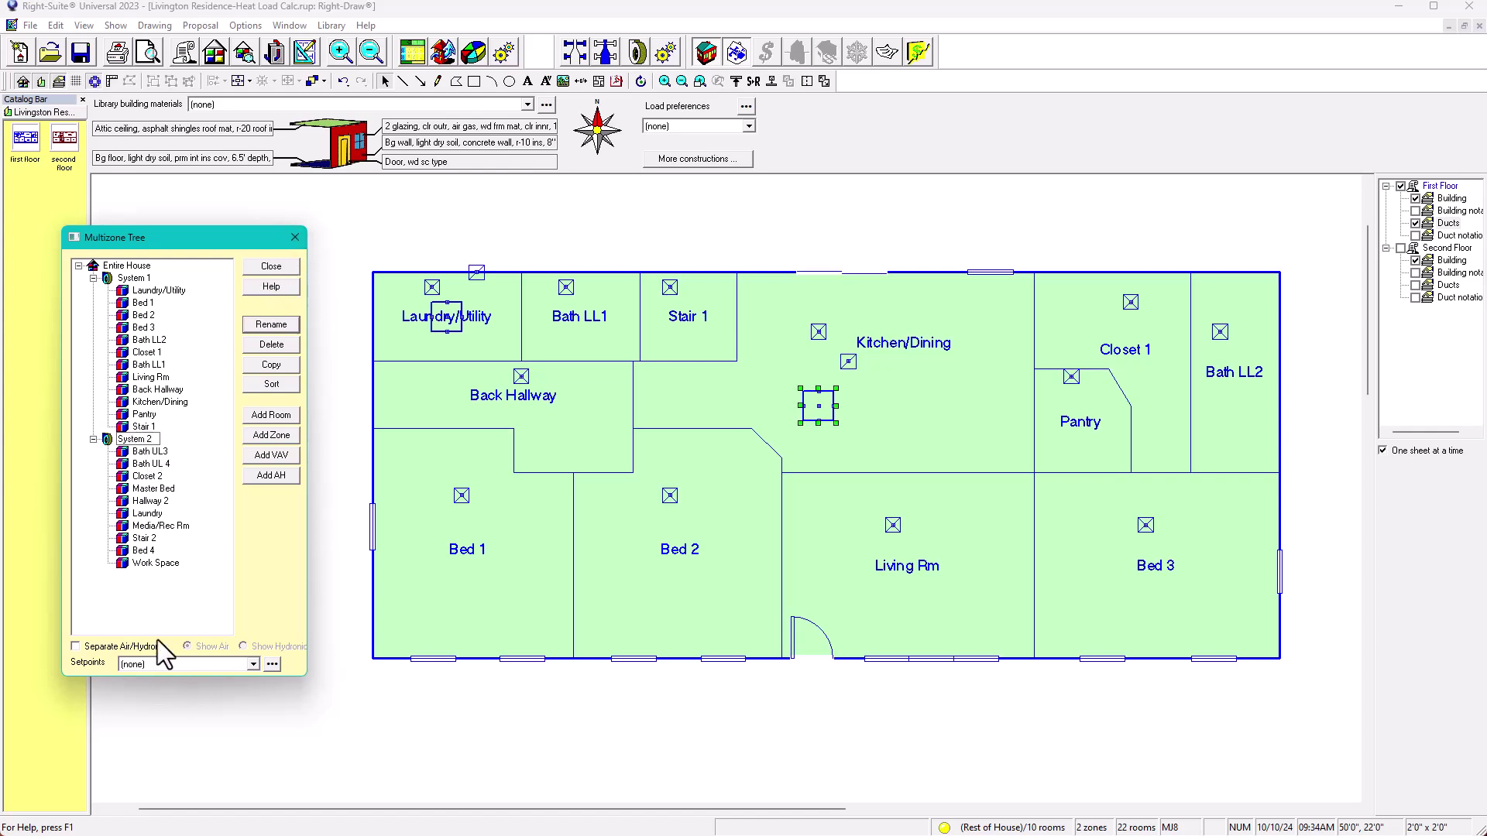
Close the Multizone Tree and compare the First Floor and Second Floor plans
{"action": "key", "text": "Return"}
{"action": "left_click", "coordinate": [294, 237]}
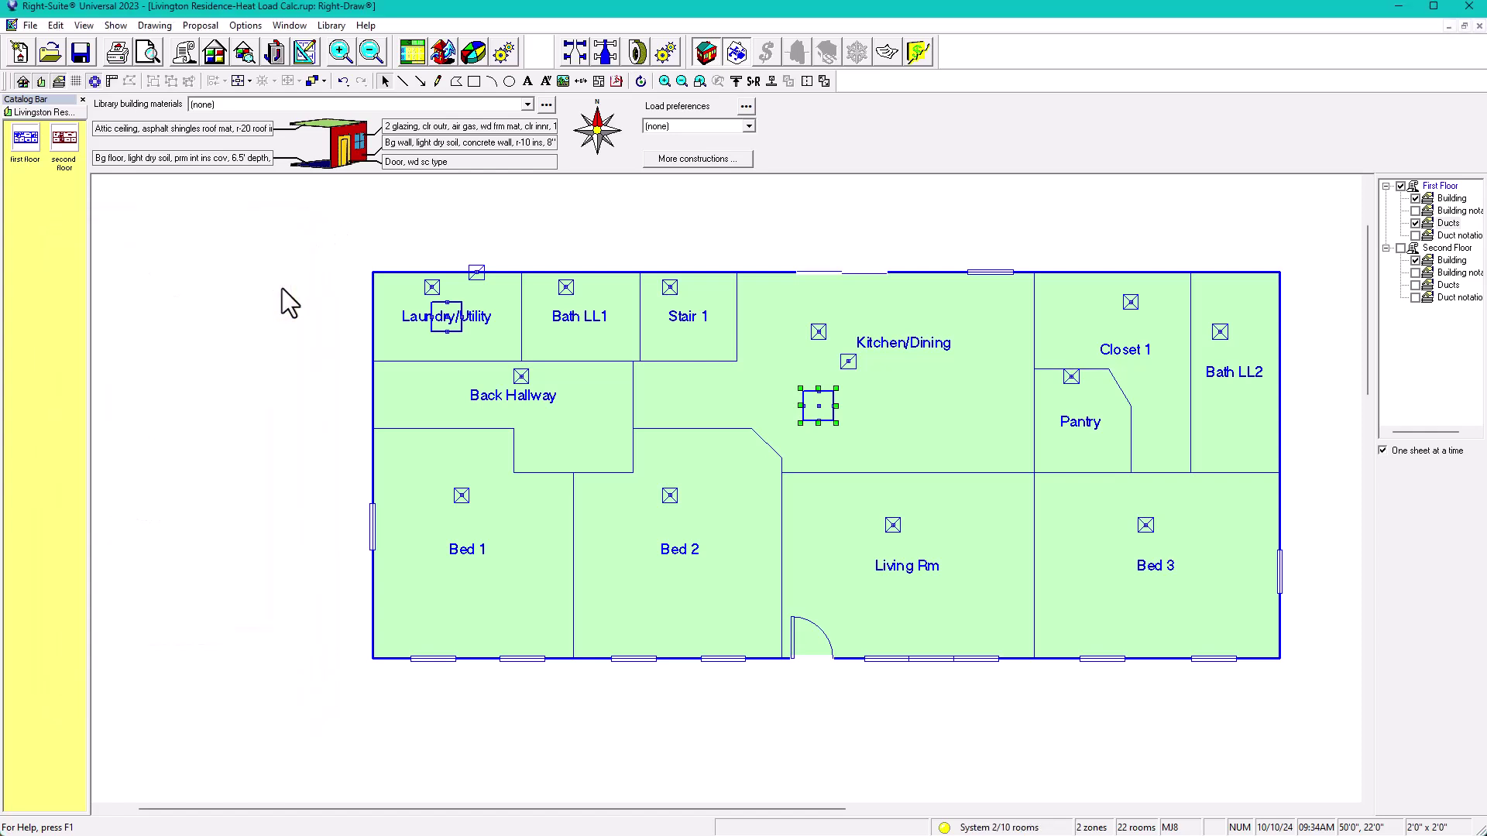
{"action": "left_click", "coordinate": [1451, 260]}
{"action": "left_click", "coordinate": [1437, 195]}
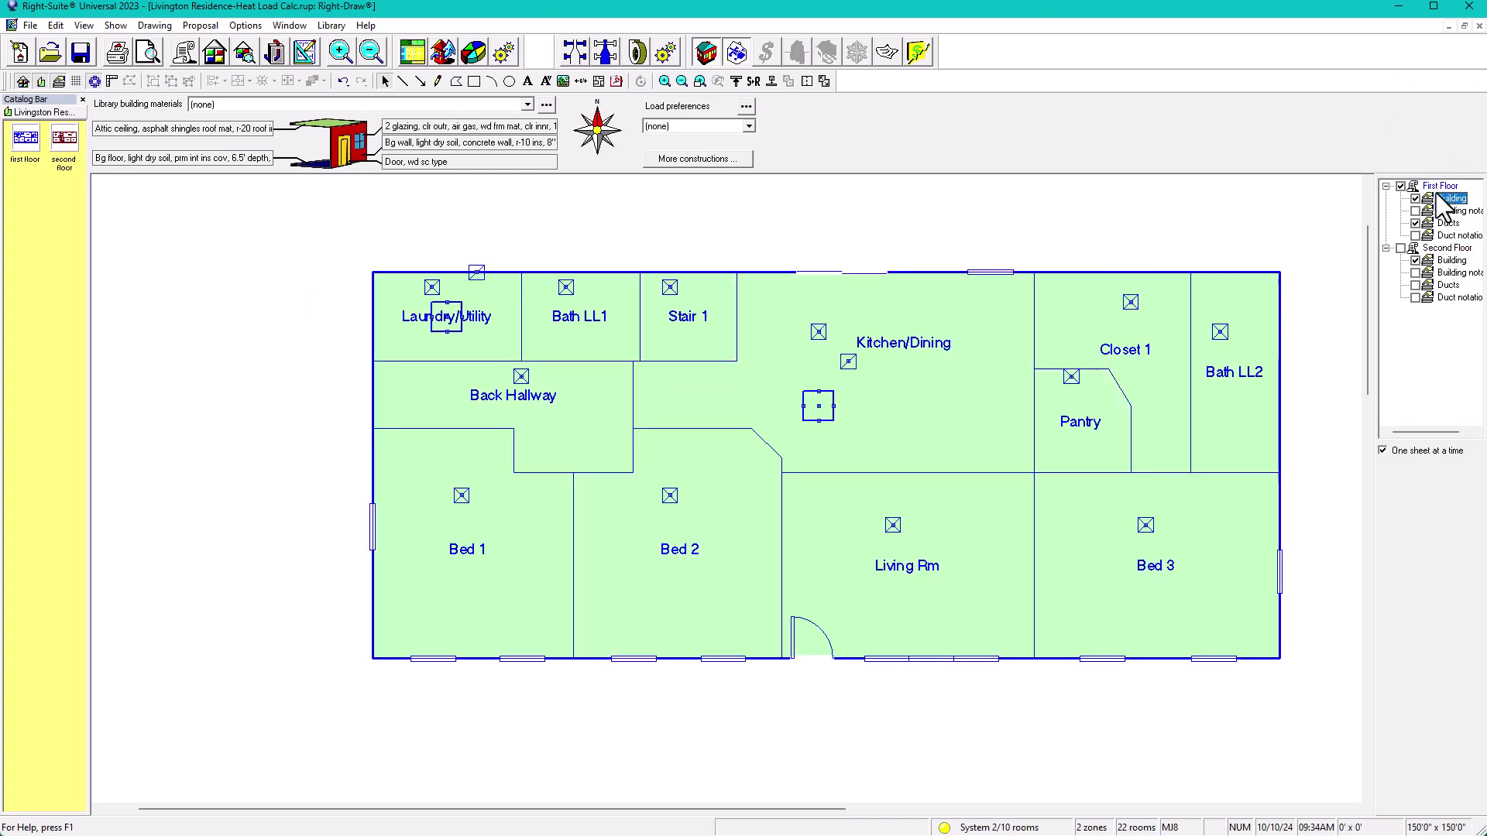
{"action": "left_click", "coordinate": [1451, 260]}
{"action": "left_click", "coordinate": [1438, 198]}
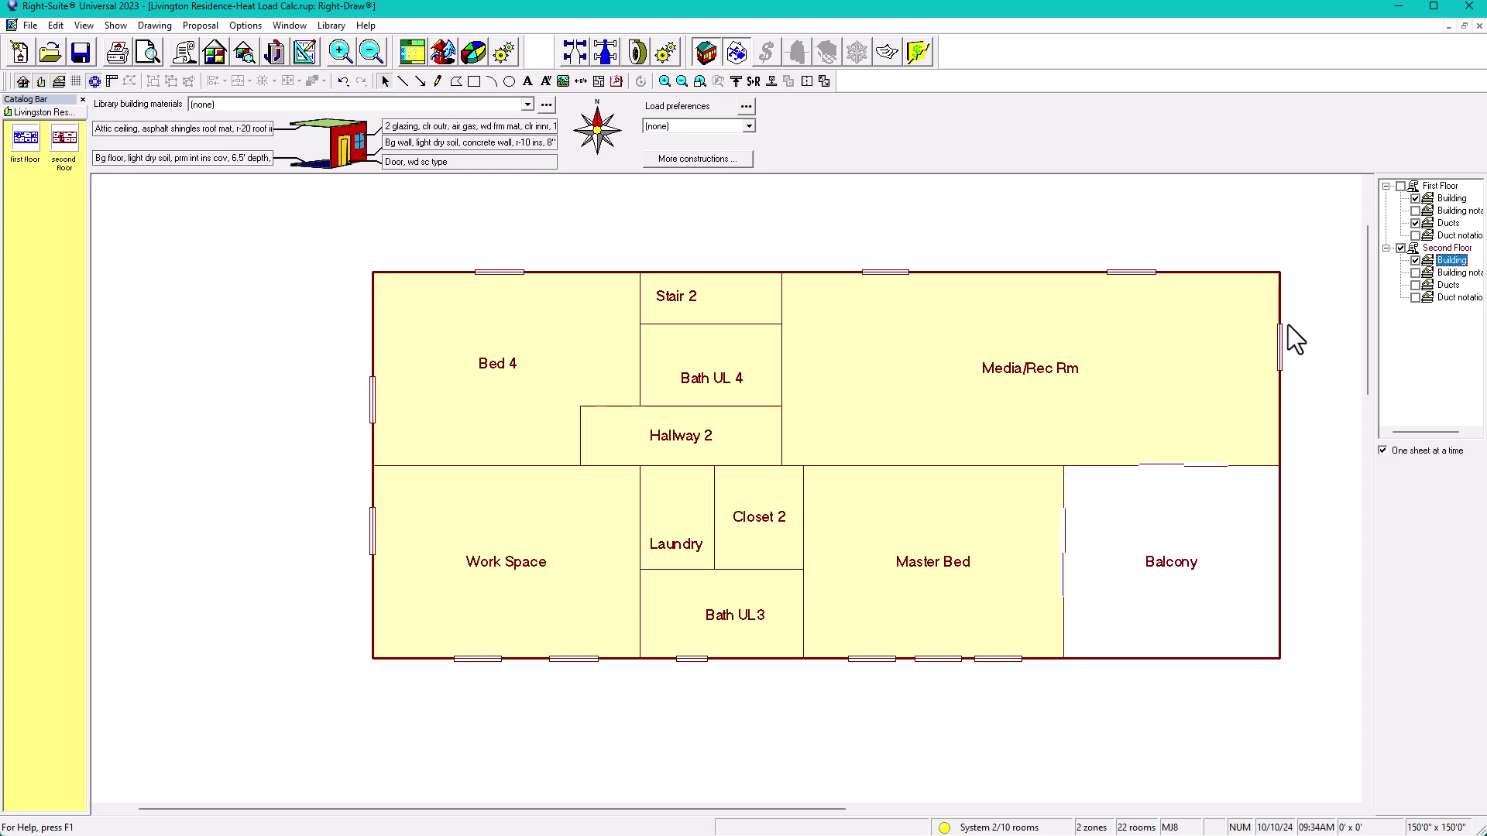
On the First Floor, move the air handler from Laundry/Utility into Kitchen/Dining, next to the System 2 air handler
{"action": "left_click", "coordinate": [1446, 198]}
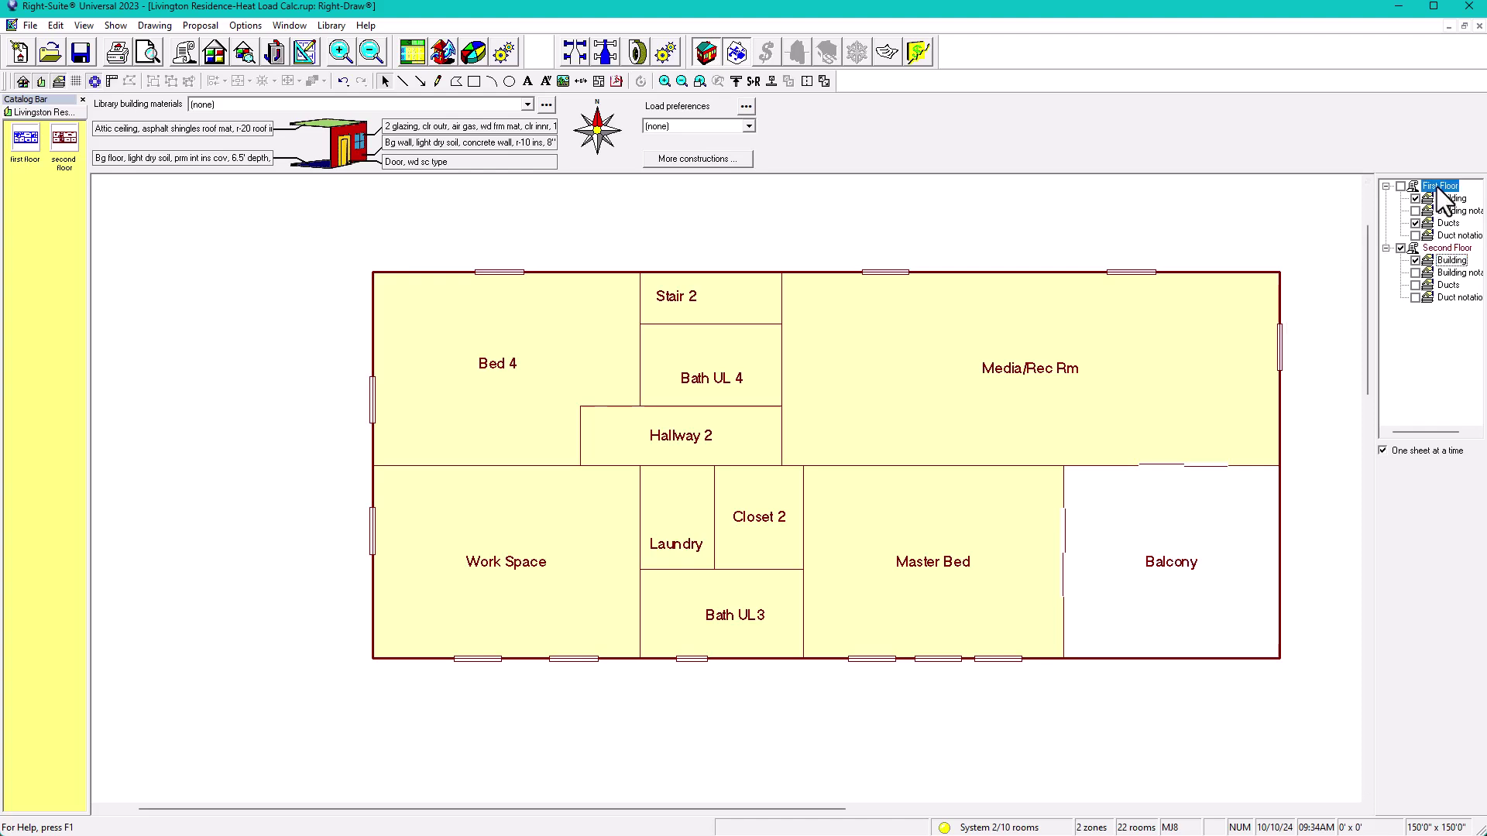
{"action": "left_click", "coordinate": [811, 416]}
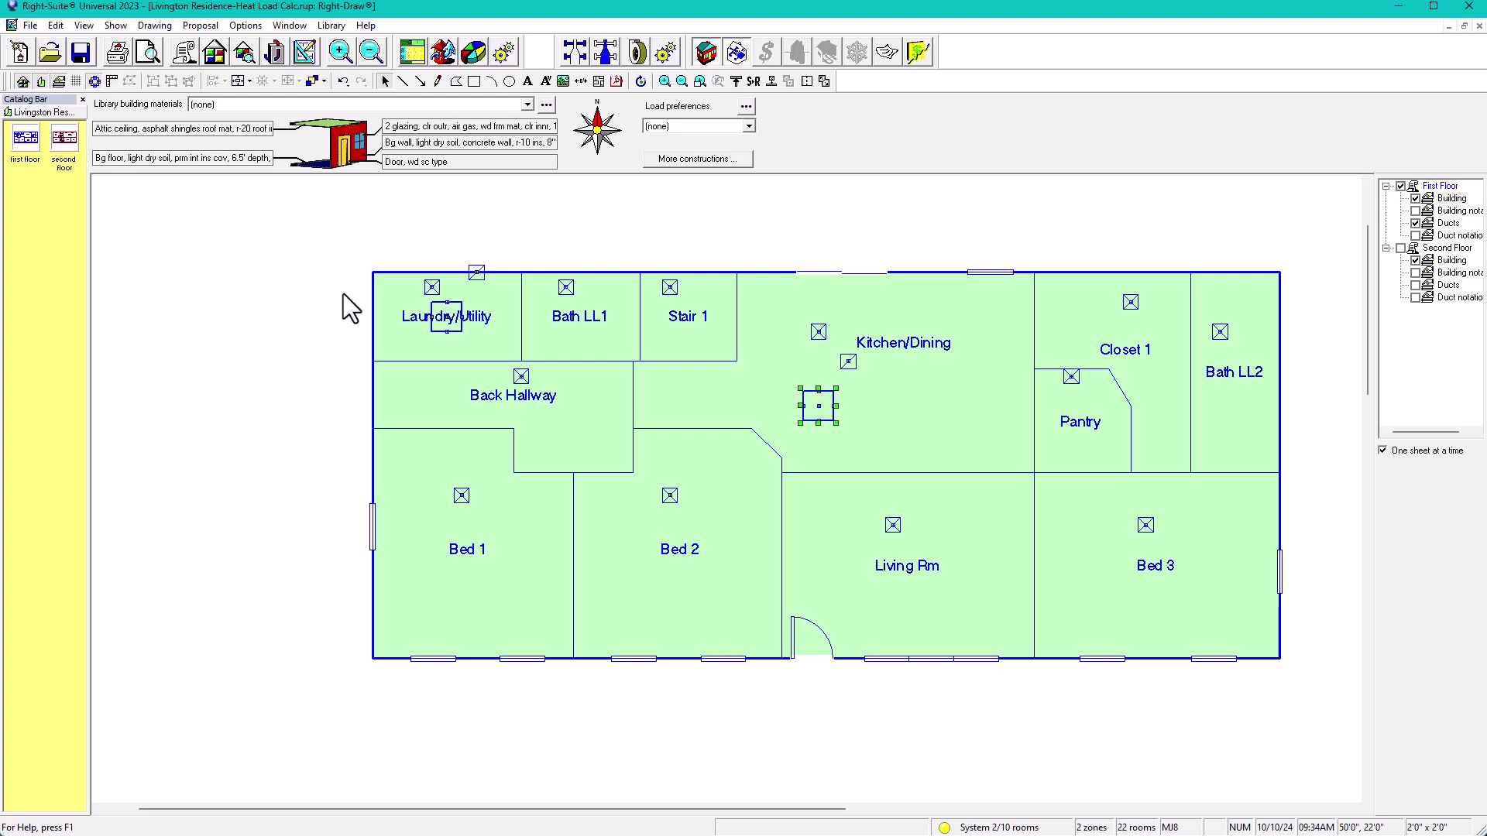
{"action": "left_click", "coordinate": [453, 323]}
{"action": "left_click_drag", "start_coordinate": [453, 324], "coordinate": [779, 413]}
{"action": "left_click", "coordinate": [870, 234]}
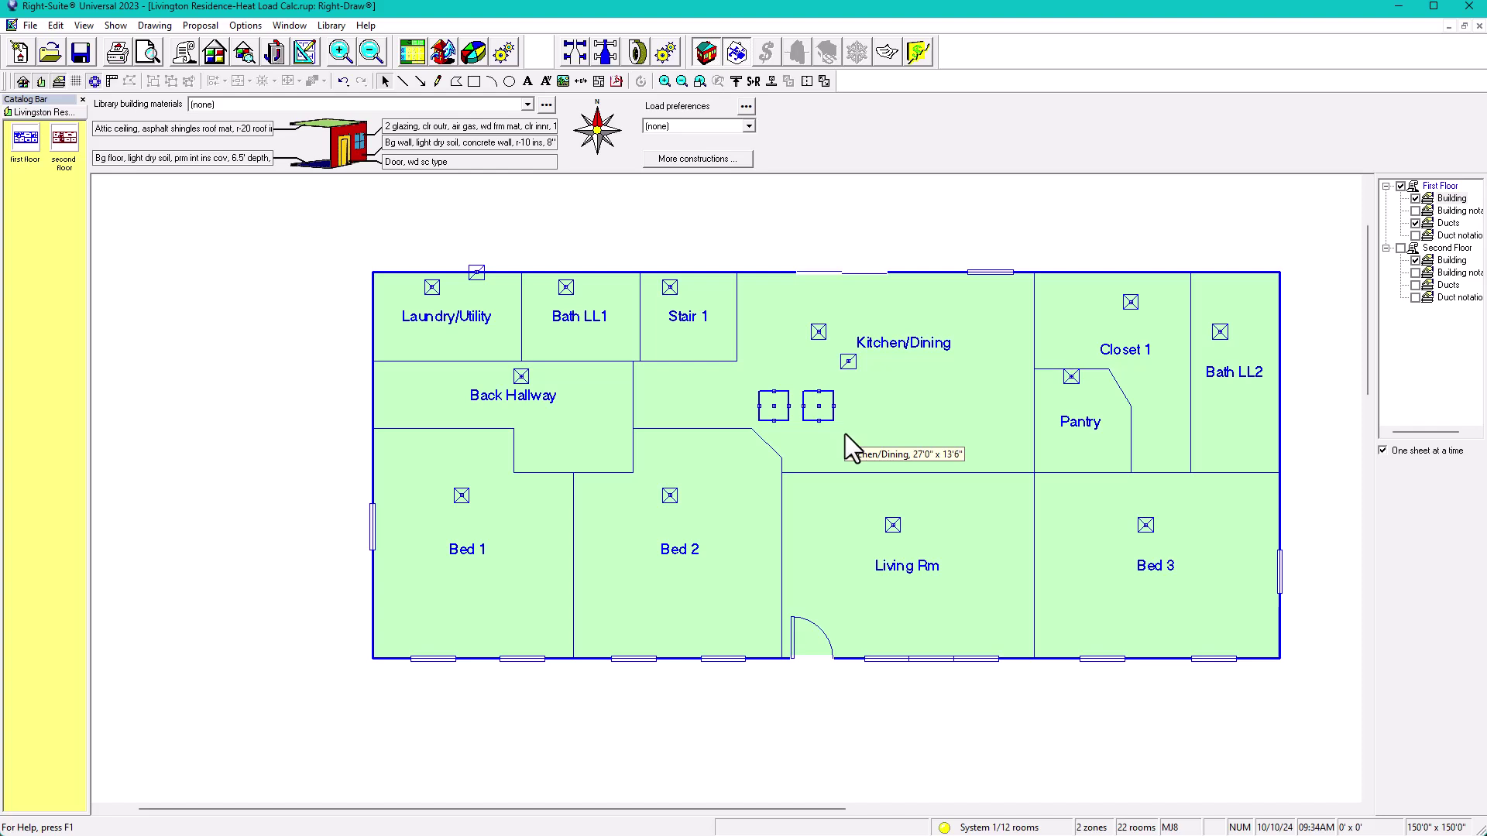
Check the System 1 air handler's property sheet, close it, and move the unit to the corner of Kitchen/Dining beside Stair 1
{"action": "left_click", "coordinate": [777, 421]}
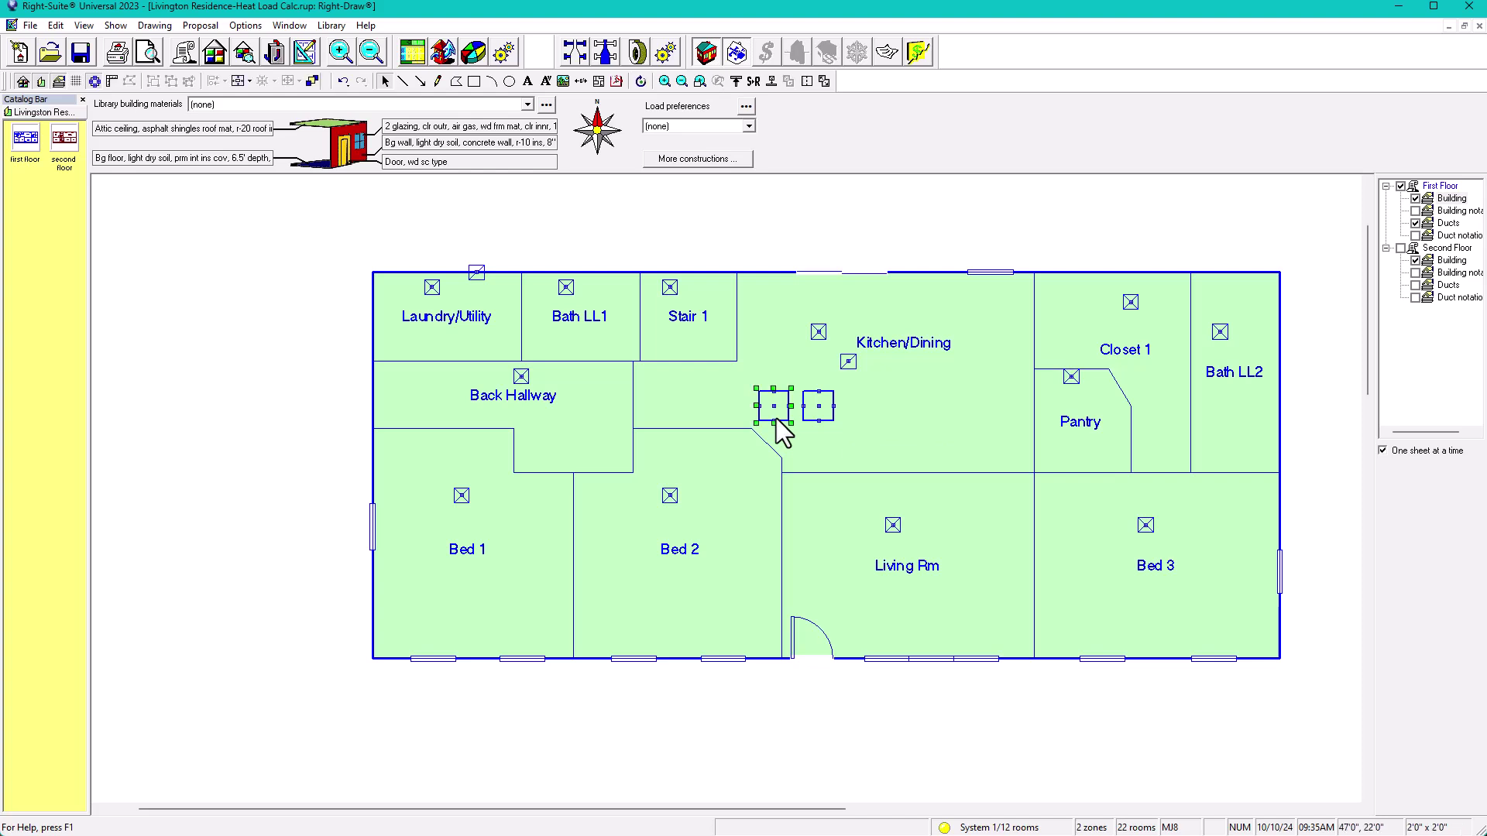
{"action": "double_click", "coordinate": [777, 421]}
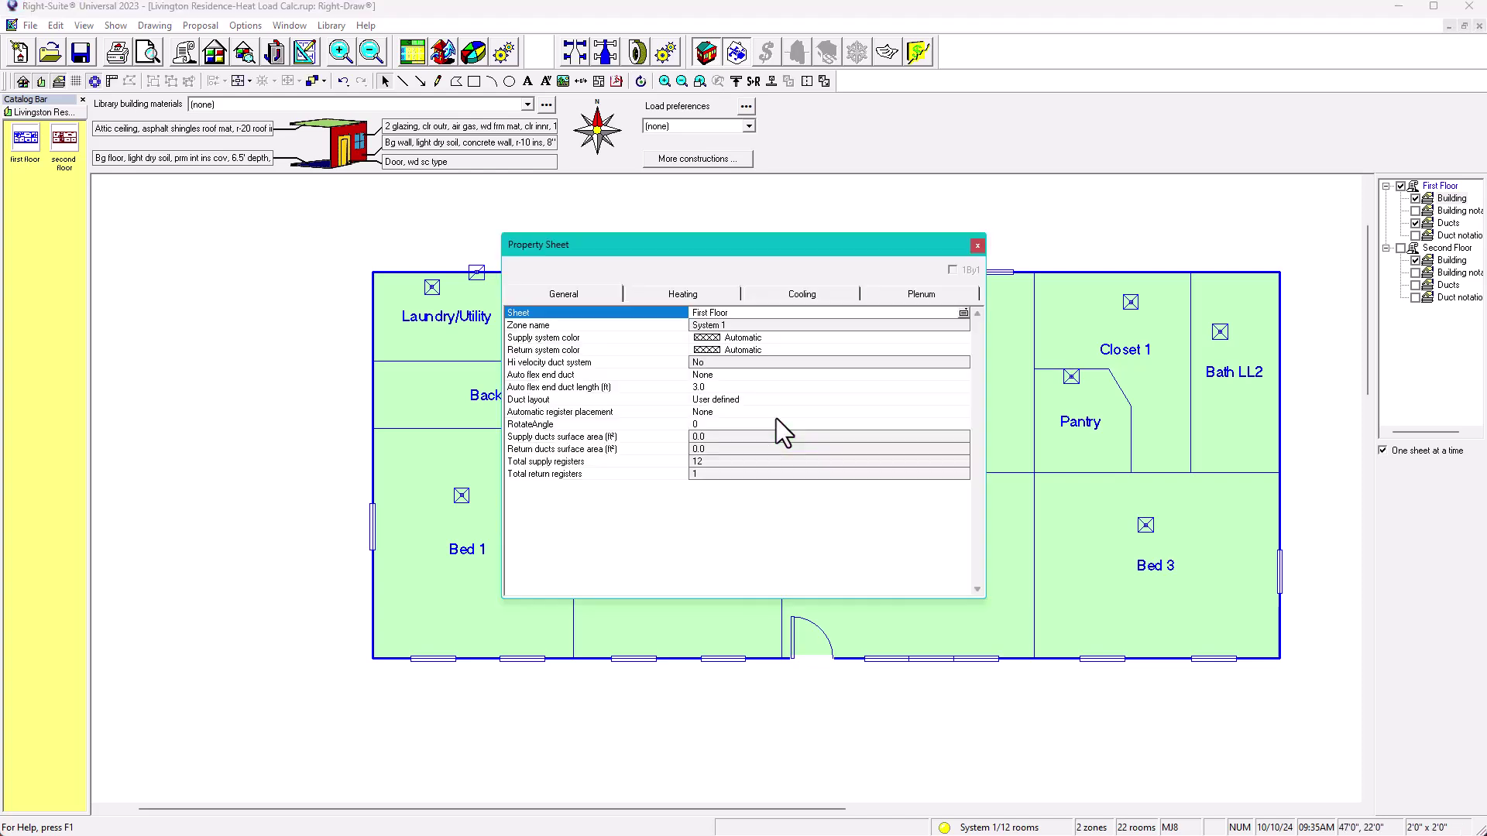
{"action": "left_click_drag", "start_coordinate": [687, 253], "coordinate": [1109, 324]}
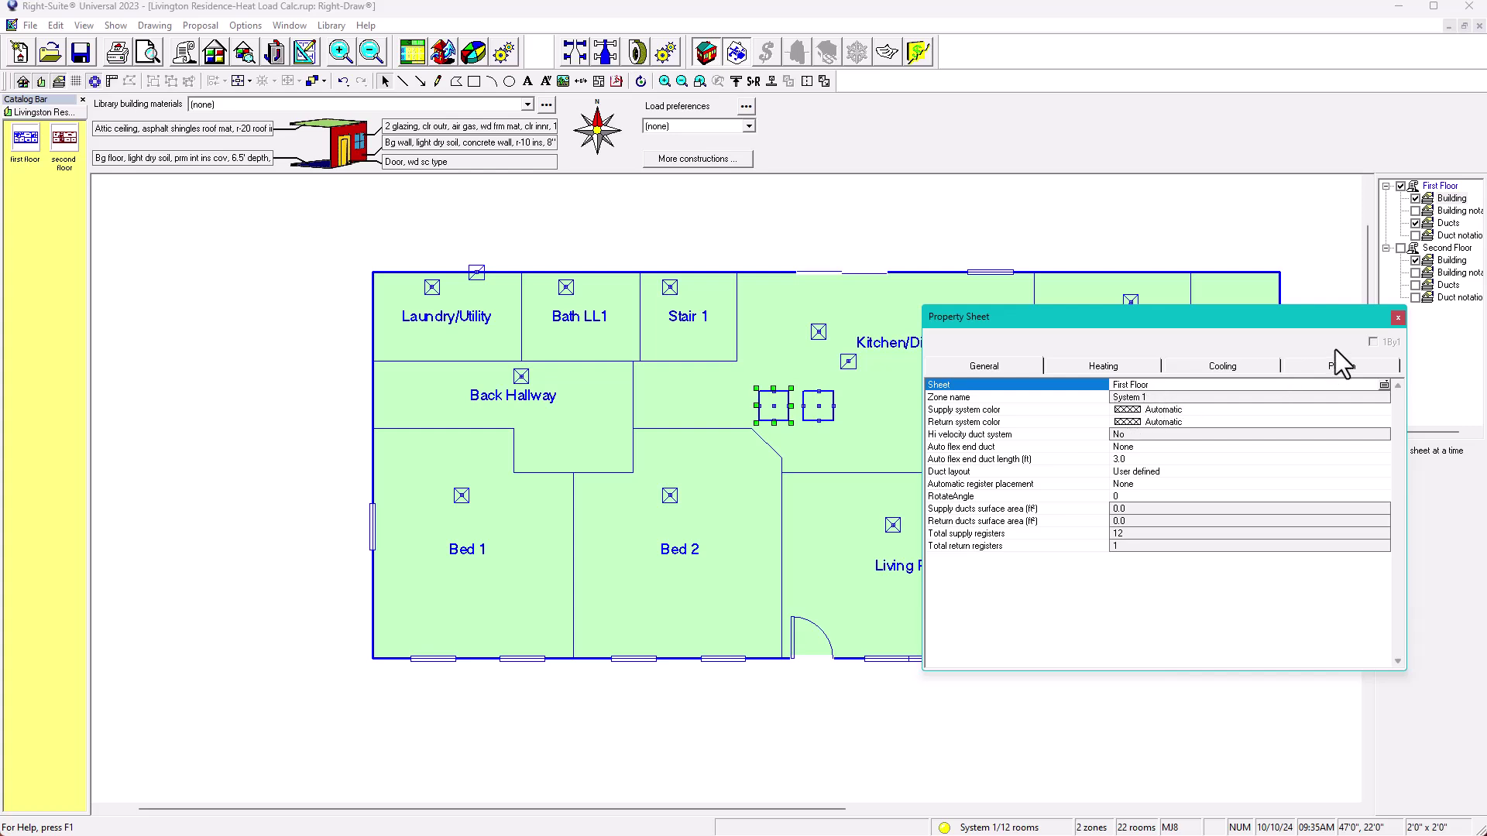
{"action": "left_click", "coordinate": [1398, 318]}
{"action": "left_click_drag", "start_coordinate": [759, 402], "coordinate": [756, 292]}
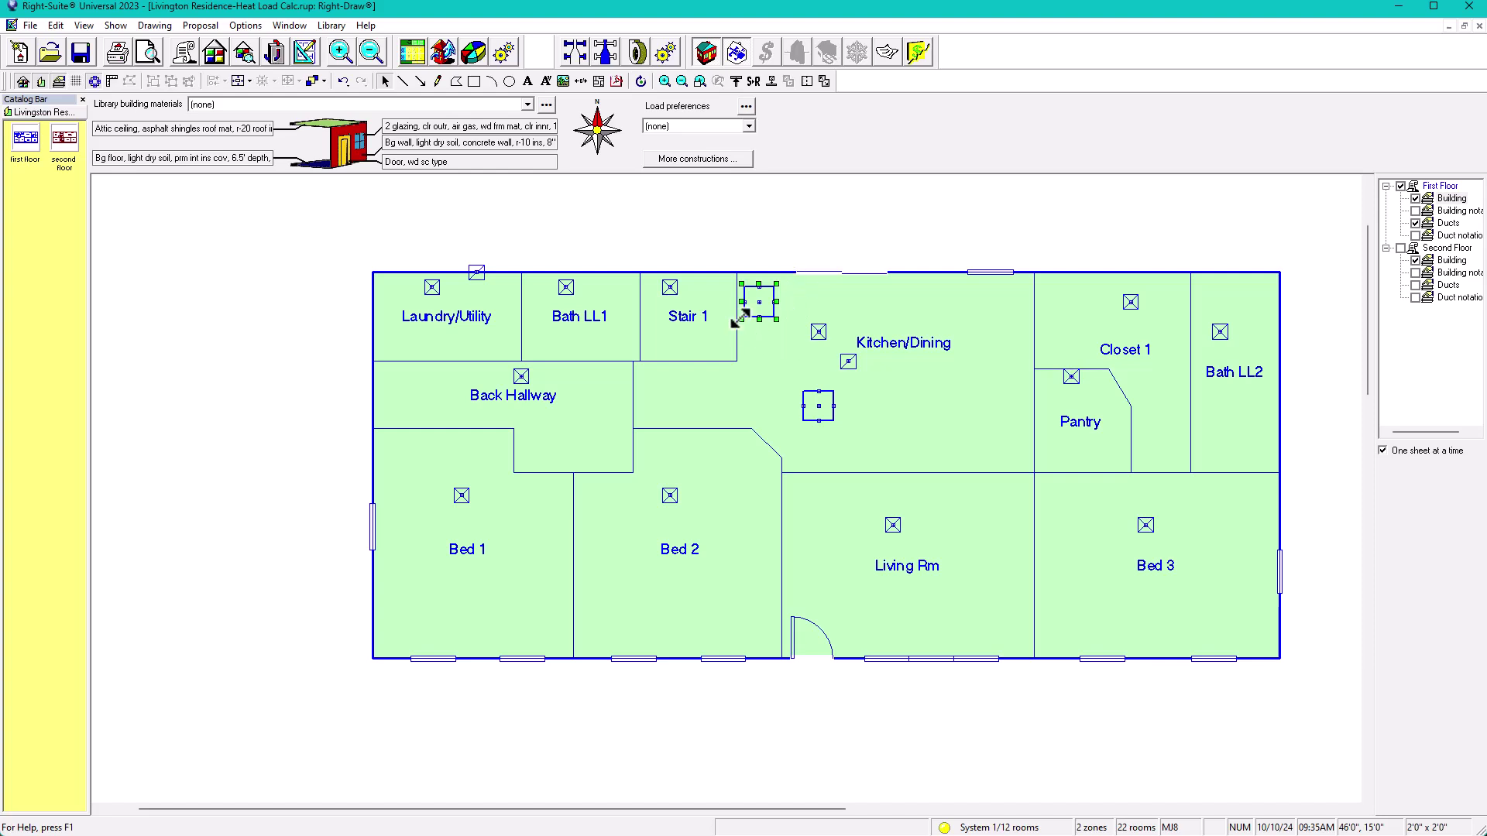
{"action": "left_click", "coordinate": [740, 373]}
{"action": "left_click_drag", "start_coordinate": [761, 331], "coordinate": [770, 335]}
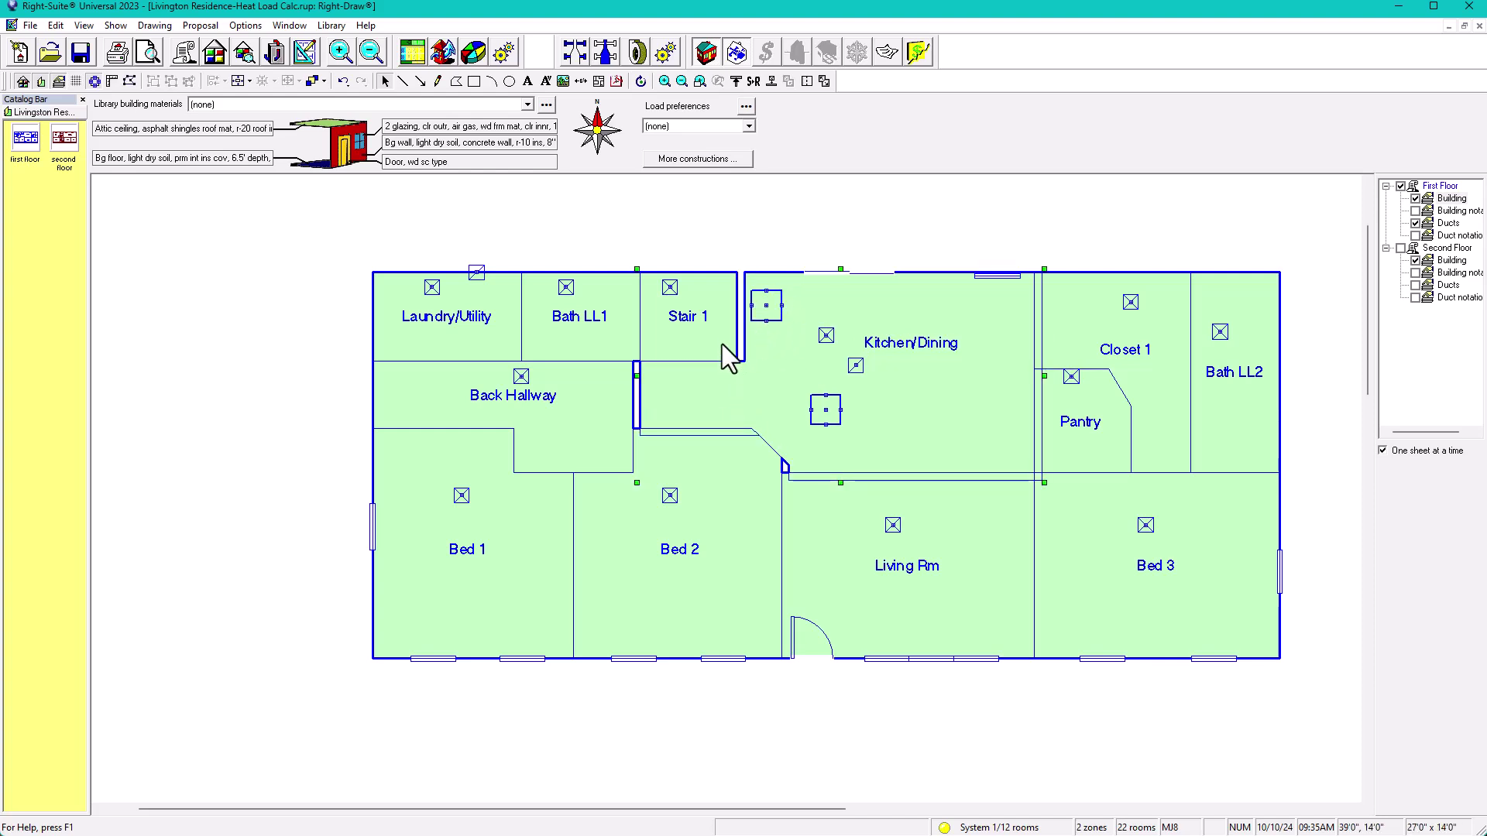
{"action": "key", "text": "ctrl+z"}
{"action": "left_click", "coordinate": [770, 306]}
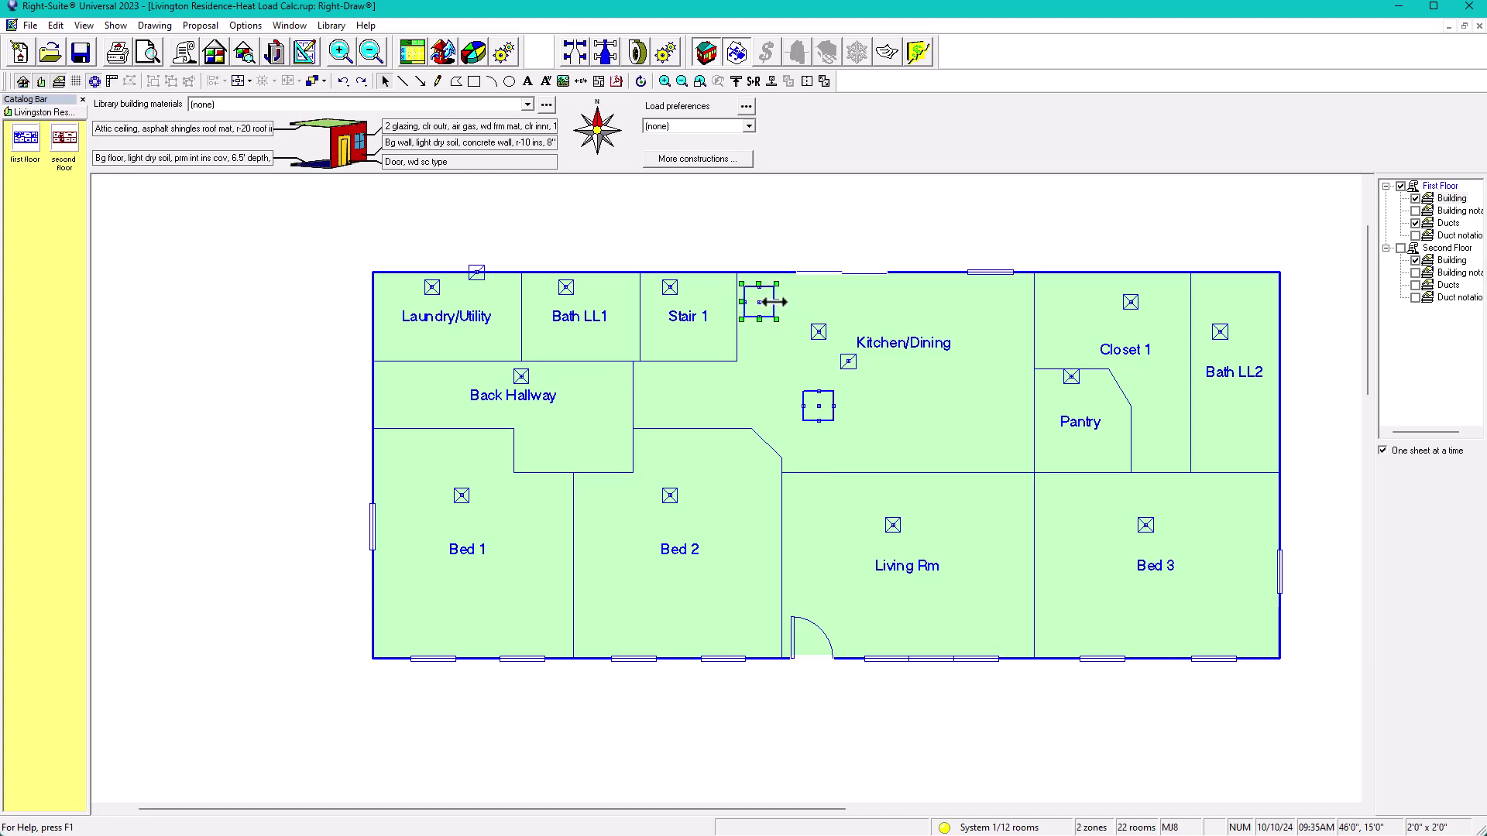
{"action": "left_click_drag", "start_coordinate": [776, 303], "coordinate": [821, 302]}
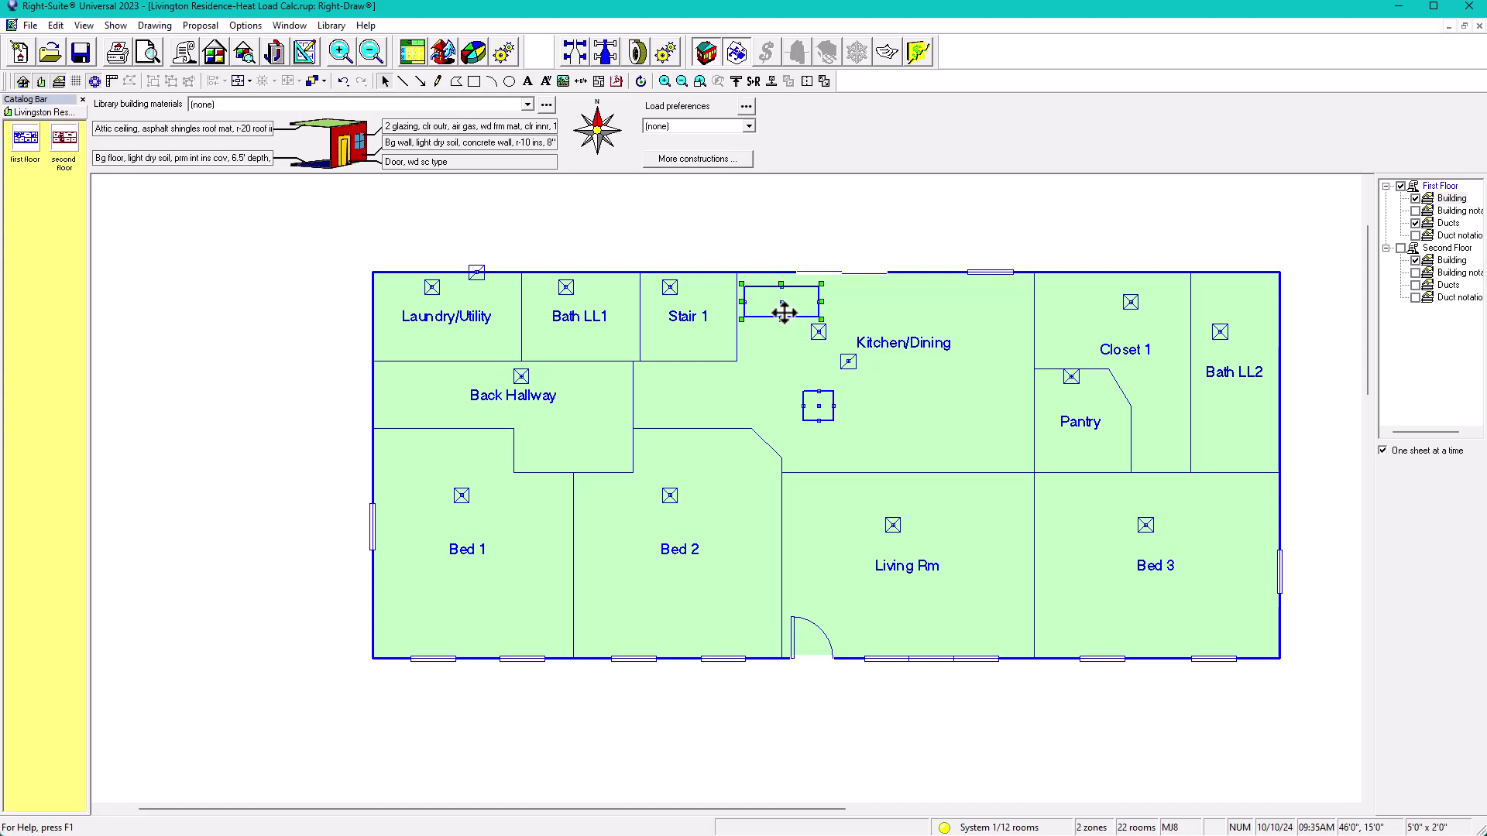
{"action": "key", "text": "ctrl+z"}
{"action": "left_click", "coordinate": [783, 343]}
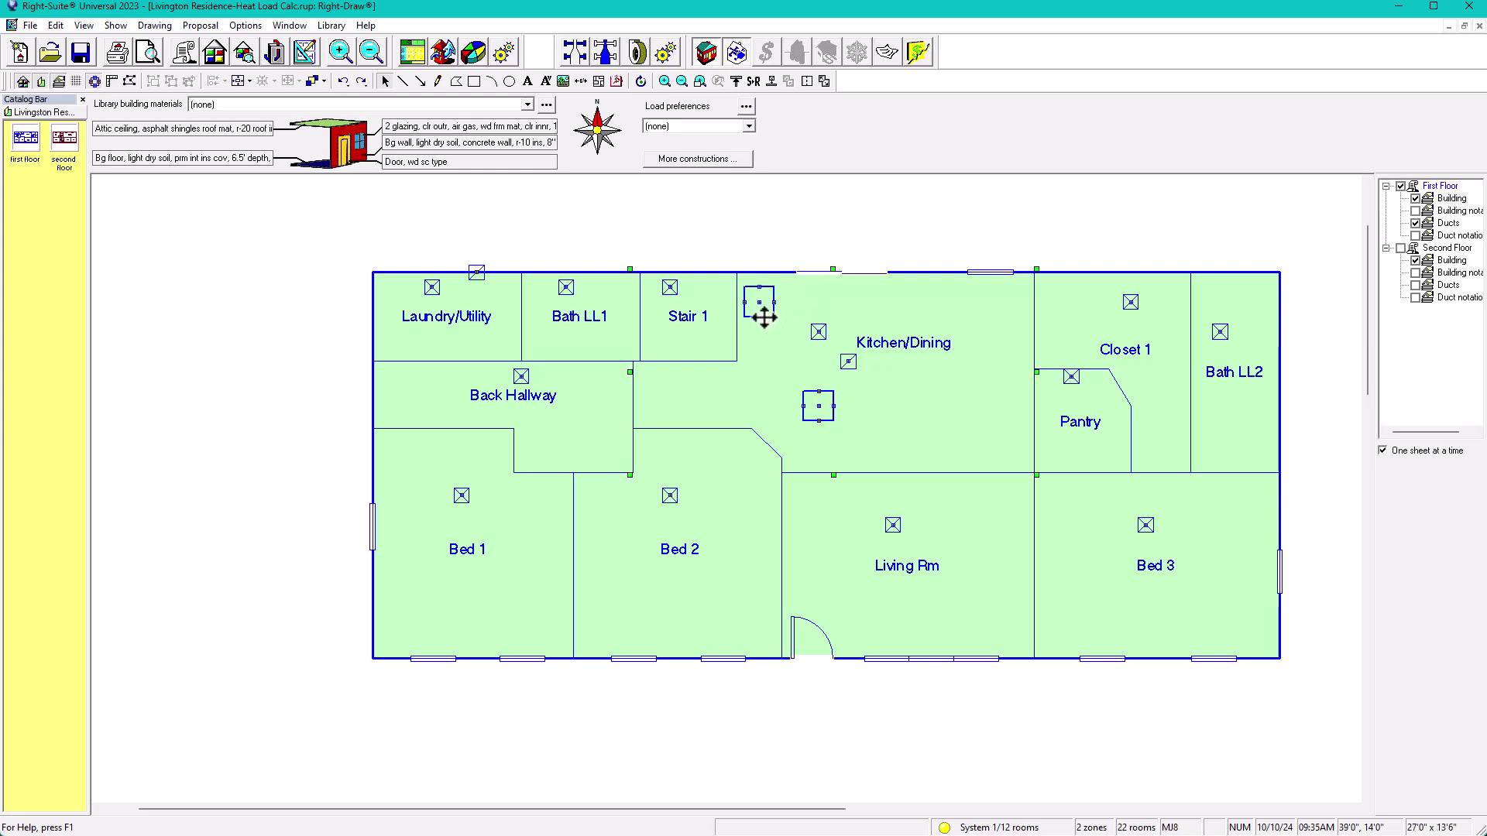
{"action": "left_click", "coordinate": [763, 312]}
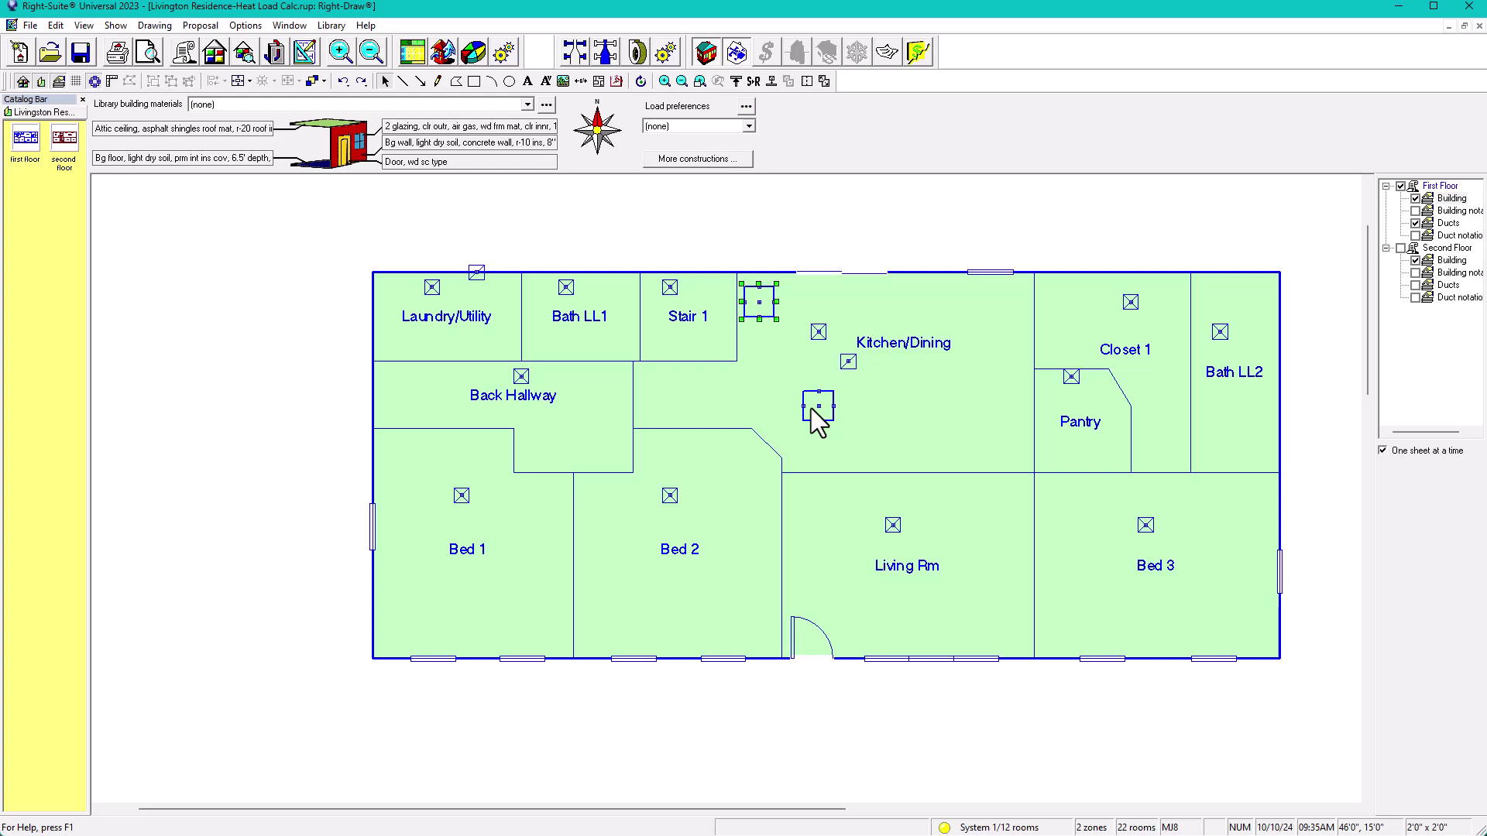
Set the System 2 air handler's sheet to Second Floor in its property sheet, and close the sheet
{"action": "left_click", "coordinate": [1444, 260]}
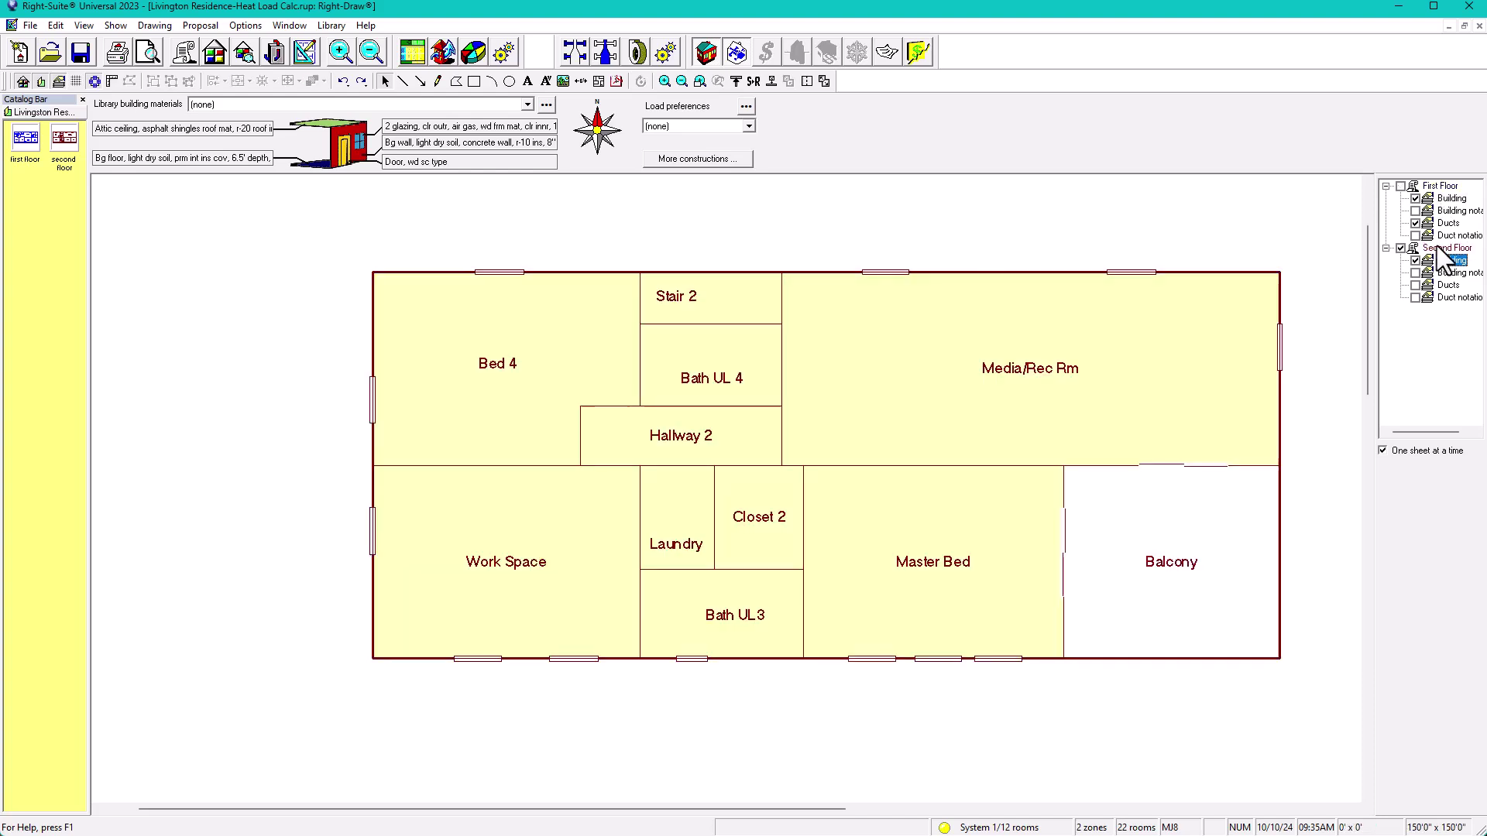
{"action": "left_click", "coordinate": [1446, 198]}
{"action": "left_click", "coordinate": [810, 412]}
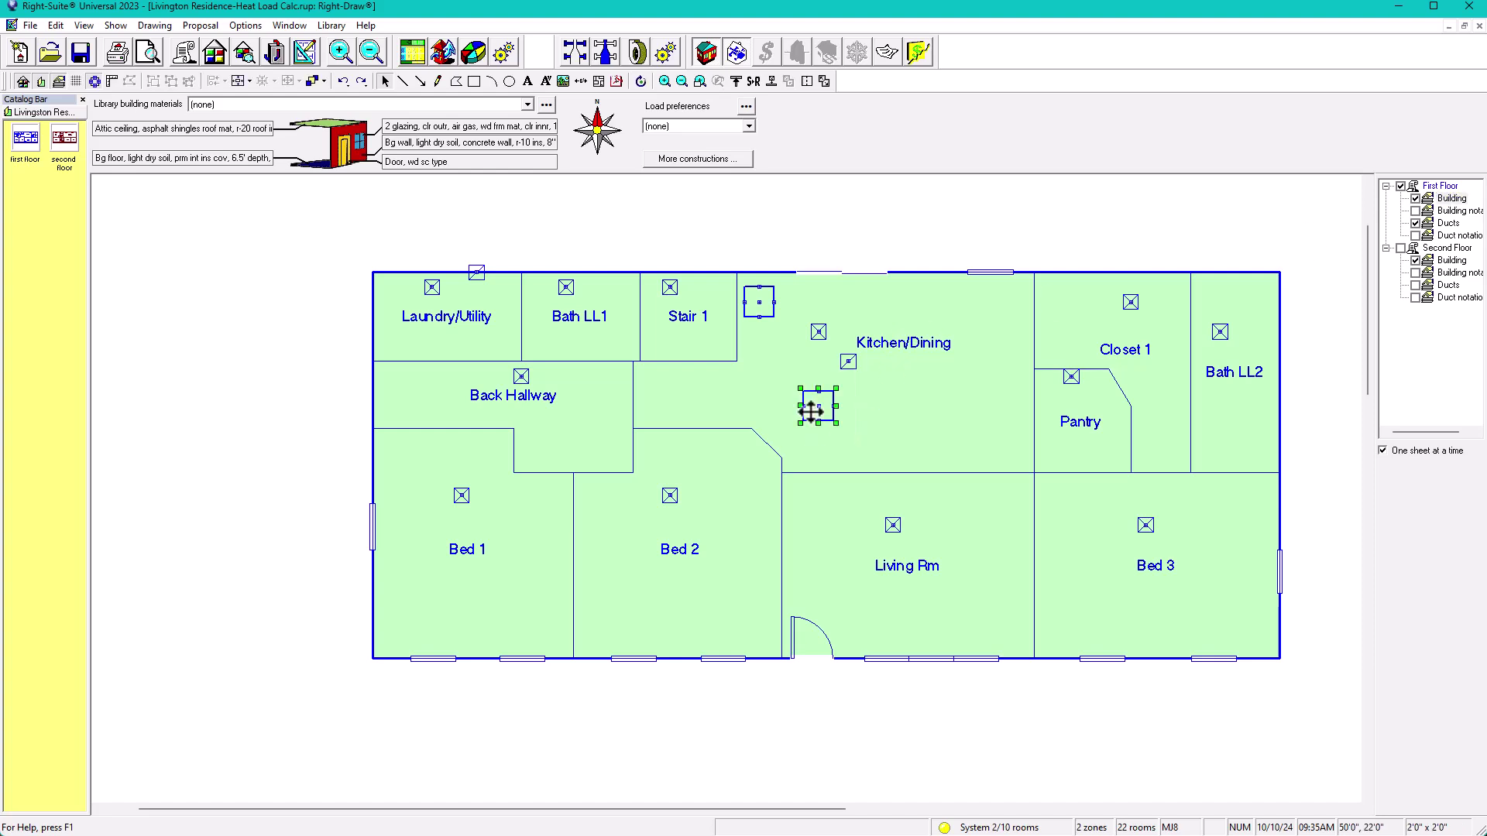
{"action": "double_click", "coordinate": [811, 412]}
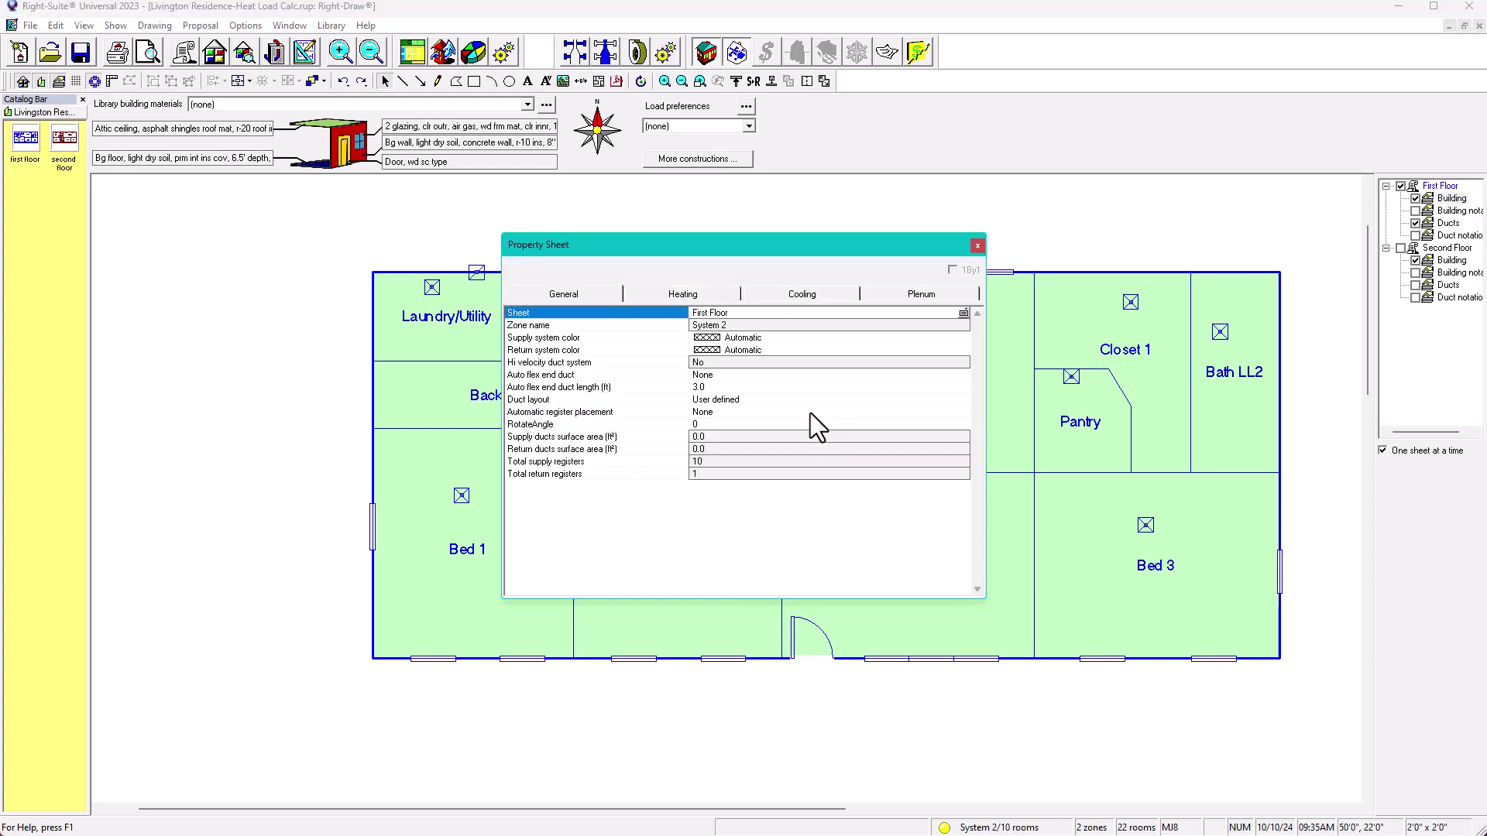
{"action": "left_click_drag", "start_coordinate": [659, 253], "coordinate": [1029, 242]}
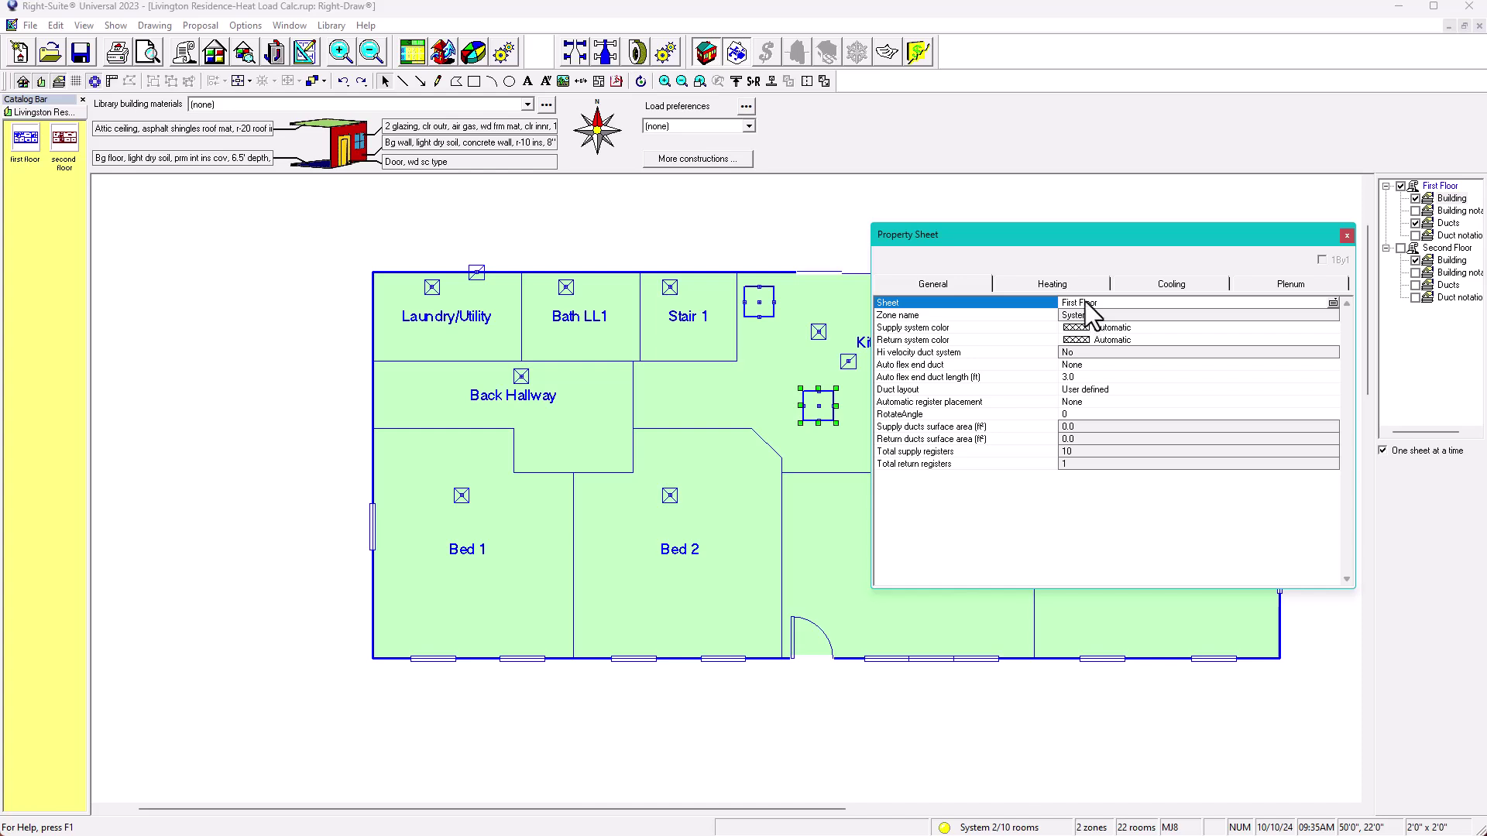
{"action": "left_click", "coordinate": [1085, 302]}
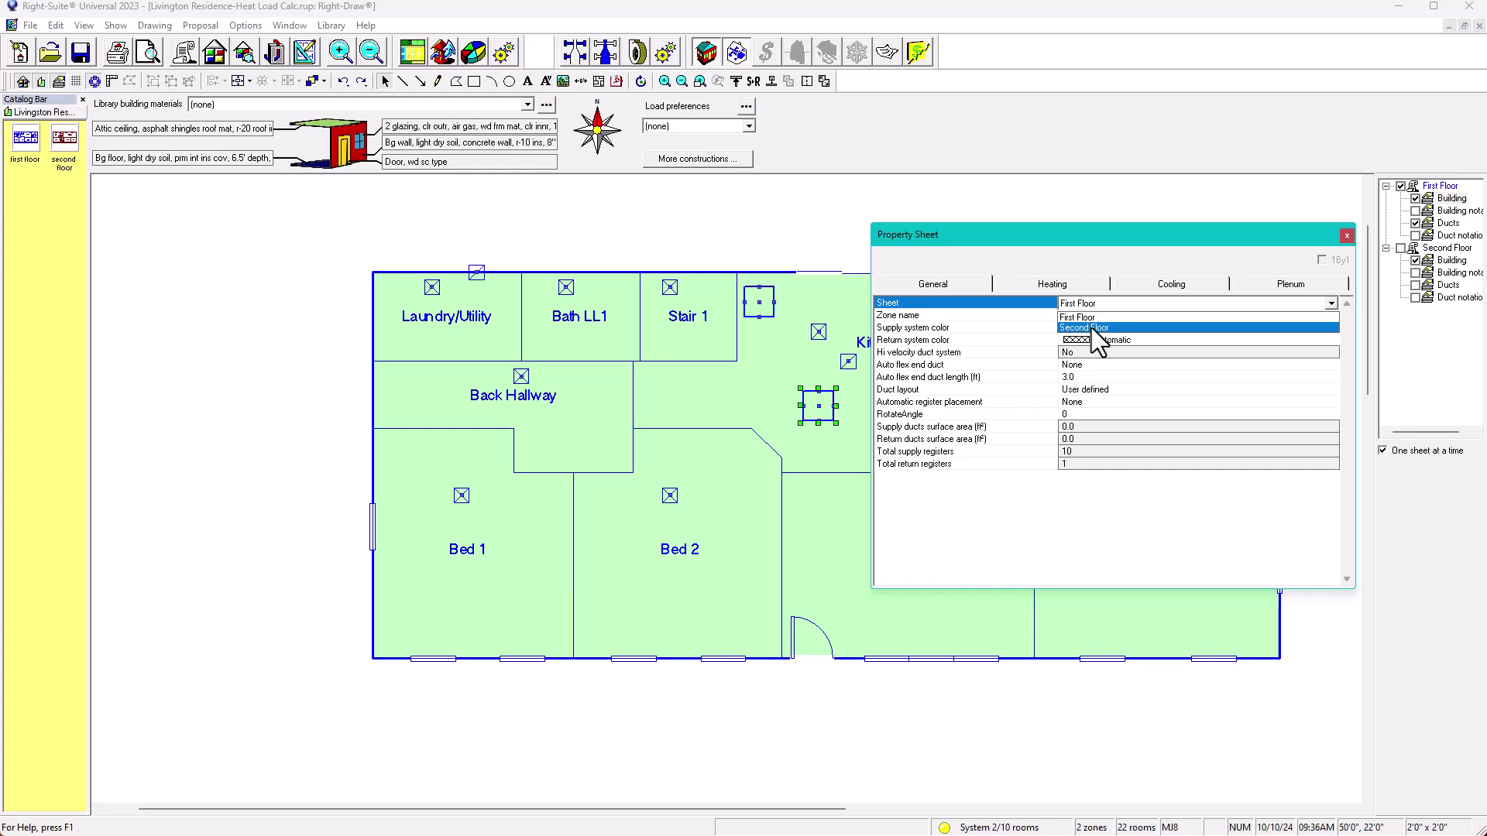
{"action": "left_click", "coordinate": [1093, 328]}
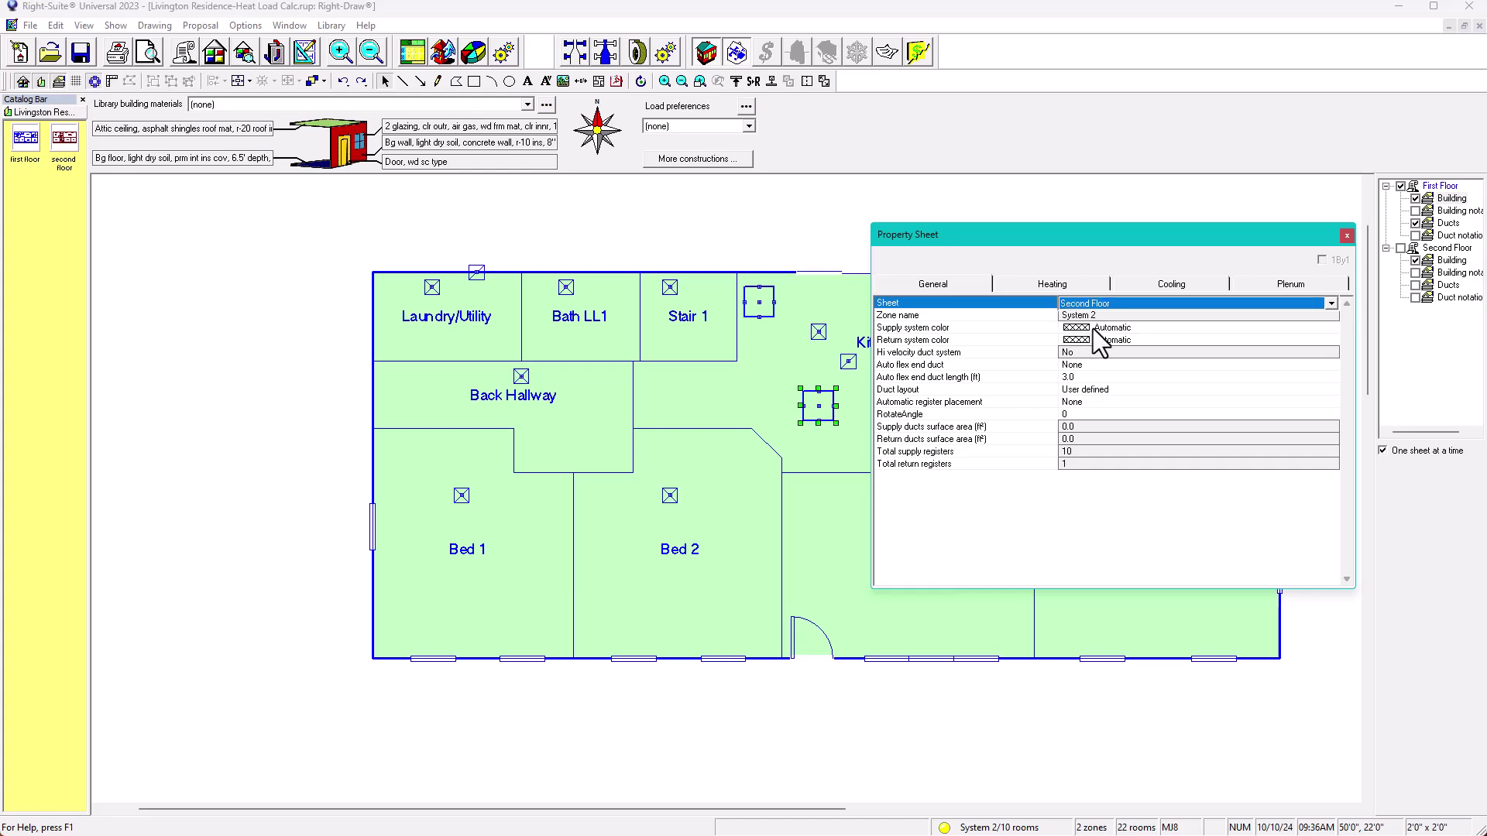
{"action": "left_click", "coordinate": [1095, 331]}
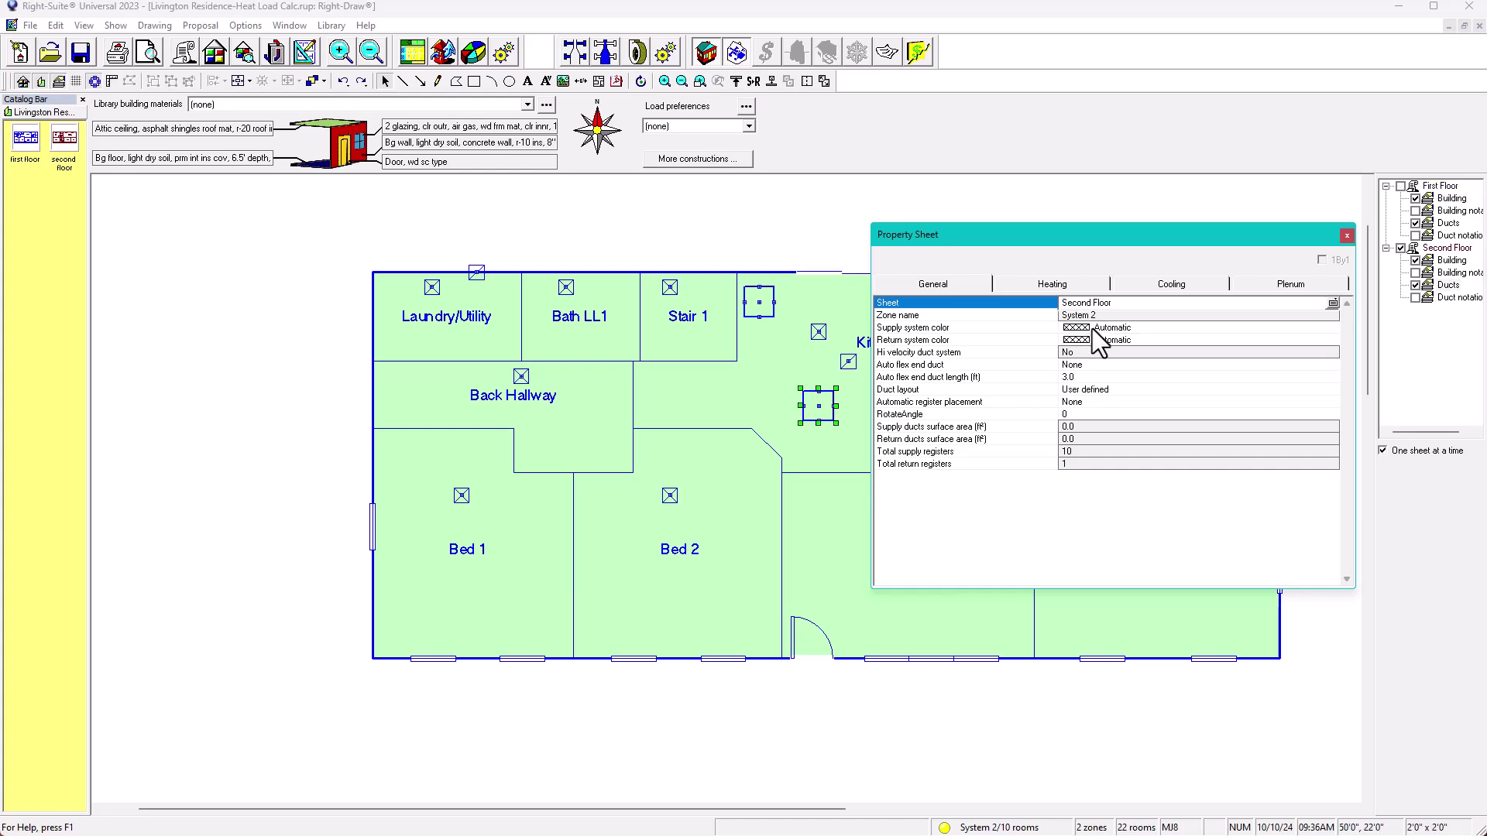
{"action": "left_click", "coordinate": [1347, 235]}
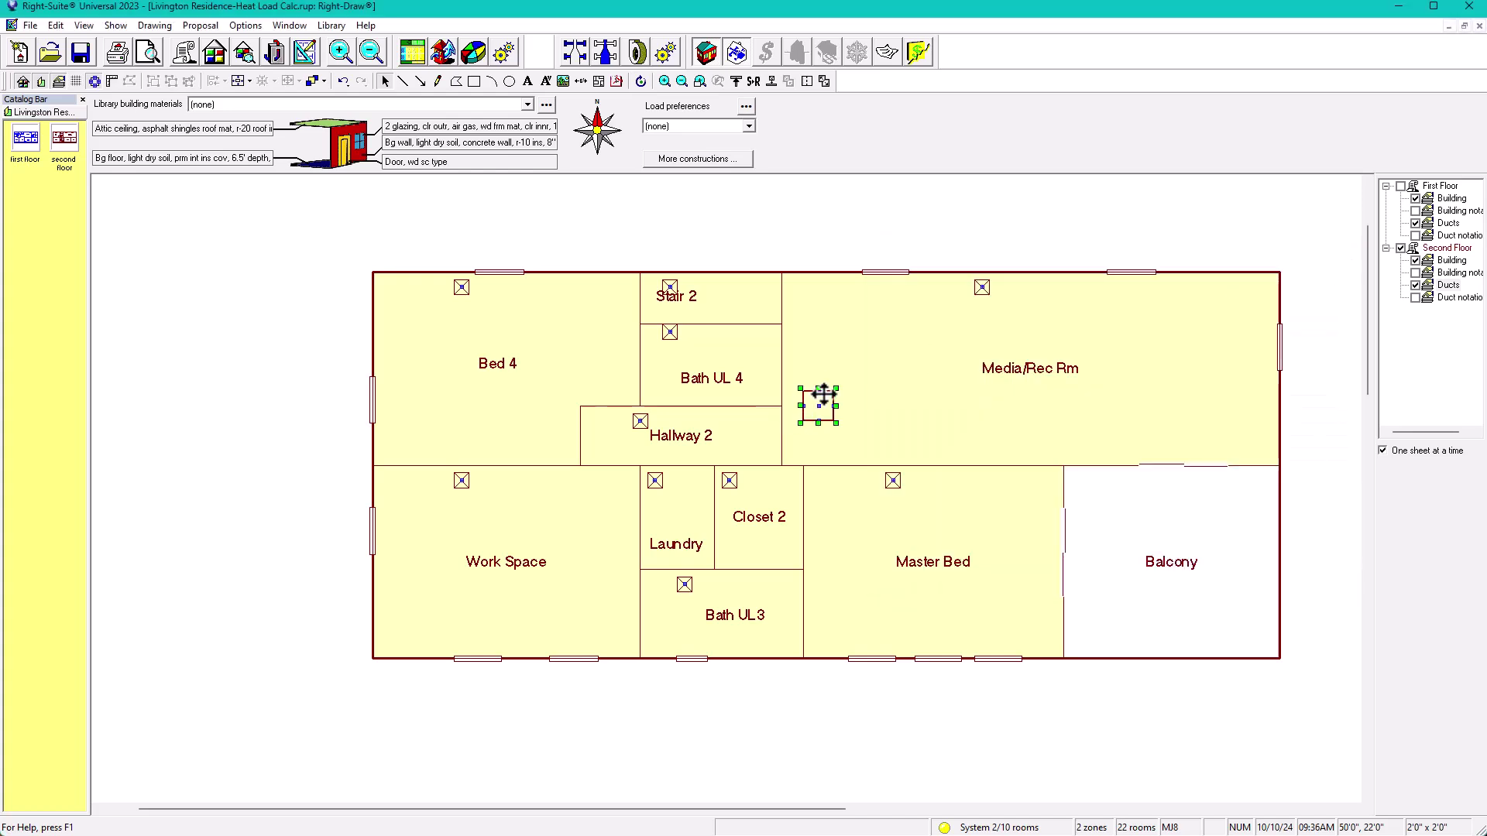
Move the System 2 air handler to the corner of Media/Rec Rm beside Stair 2, and return to the First Floor
{"action": "left_click_drag", "start_coordinate": [817, 402], "coordinate": [802, 306]}
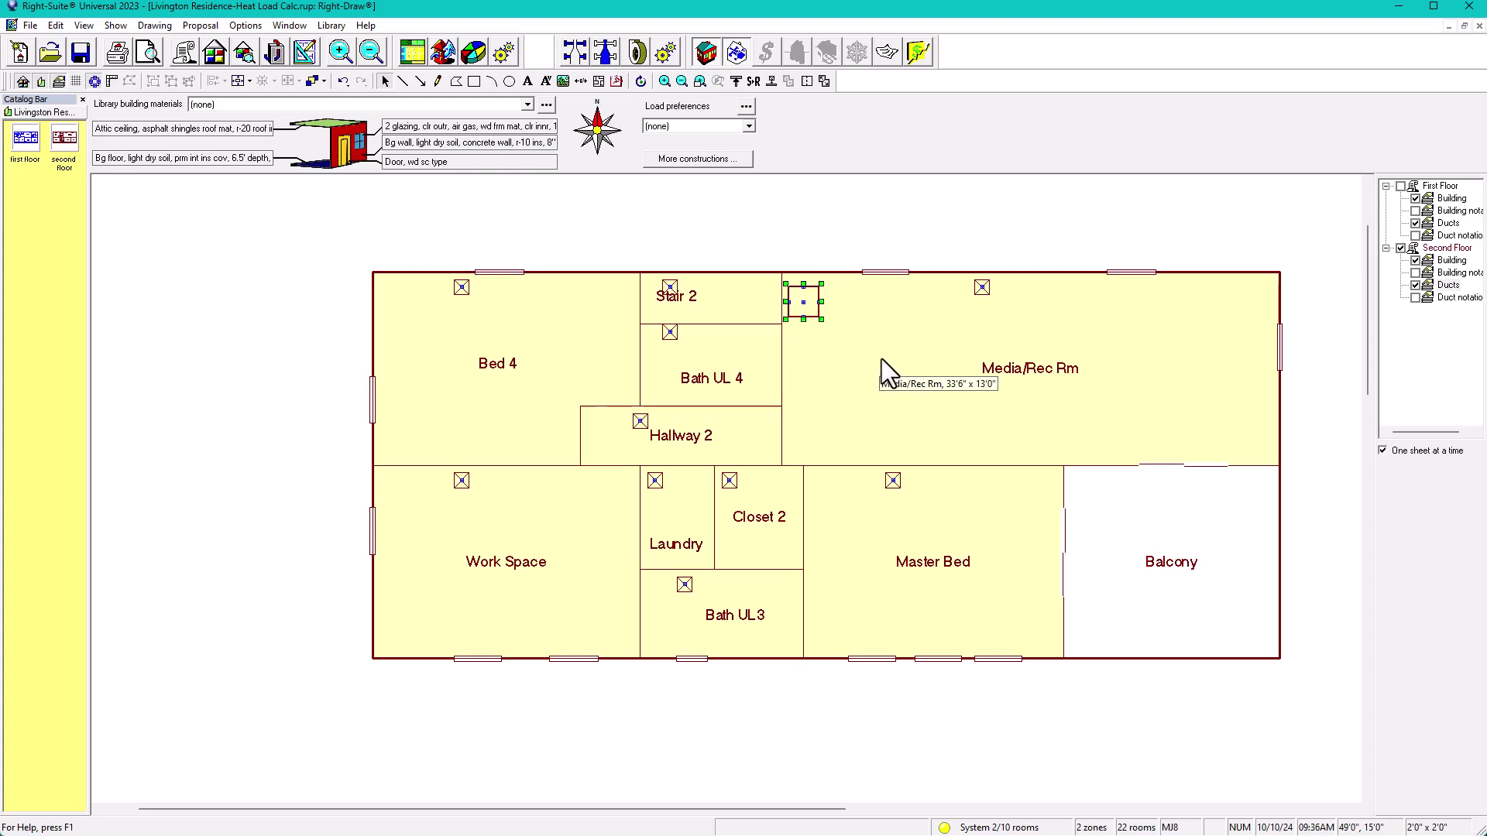
{"action": "left_click", "coordinate": [1447, 198]}
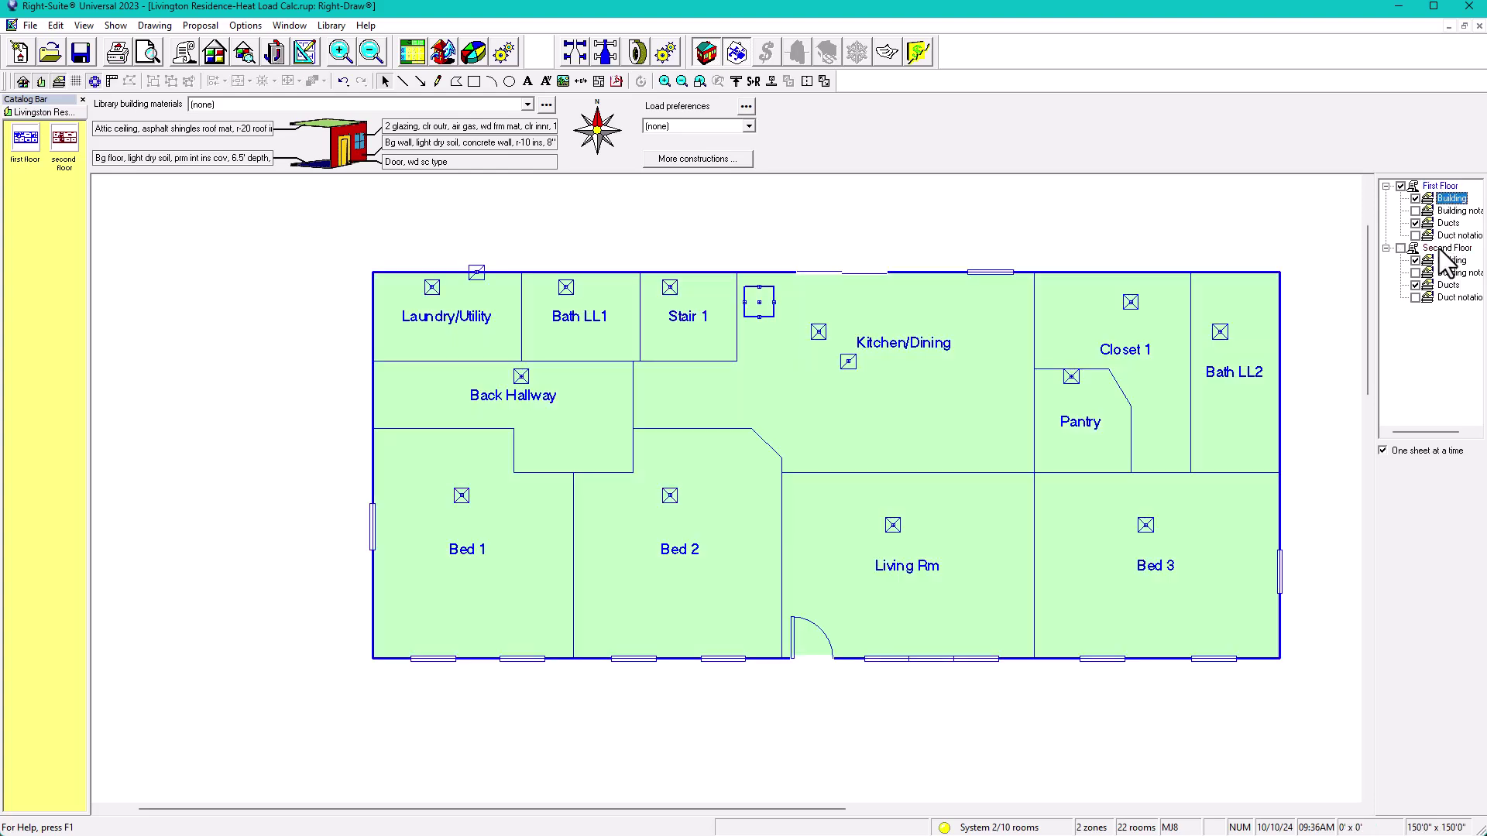
{"action": "left_click", "coordinate": [1445, 260]}
{"action": "left_click", "coordinate": [1442, 198]}
Display the zone information for System 1 from the Multizone Tree and set its indoor conditions to 70/75/50
{"action": "left_click", "coordinate": [215, 53]}
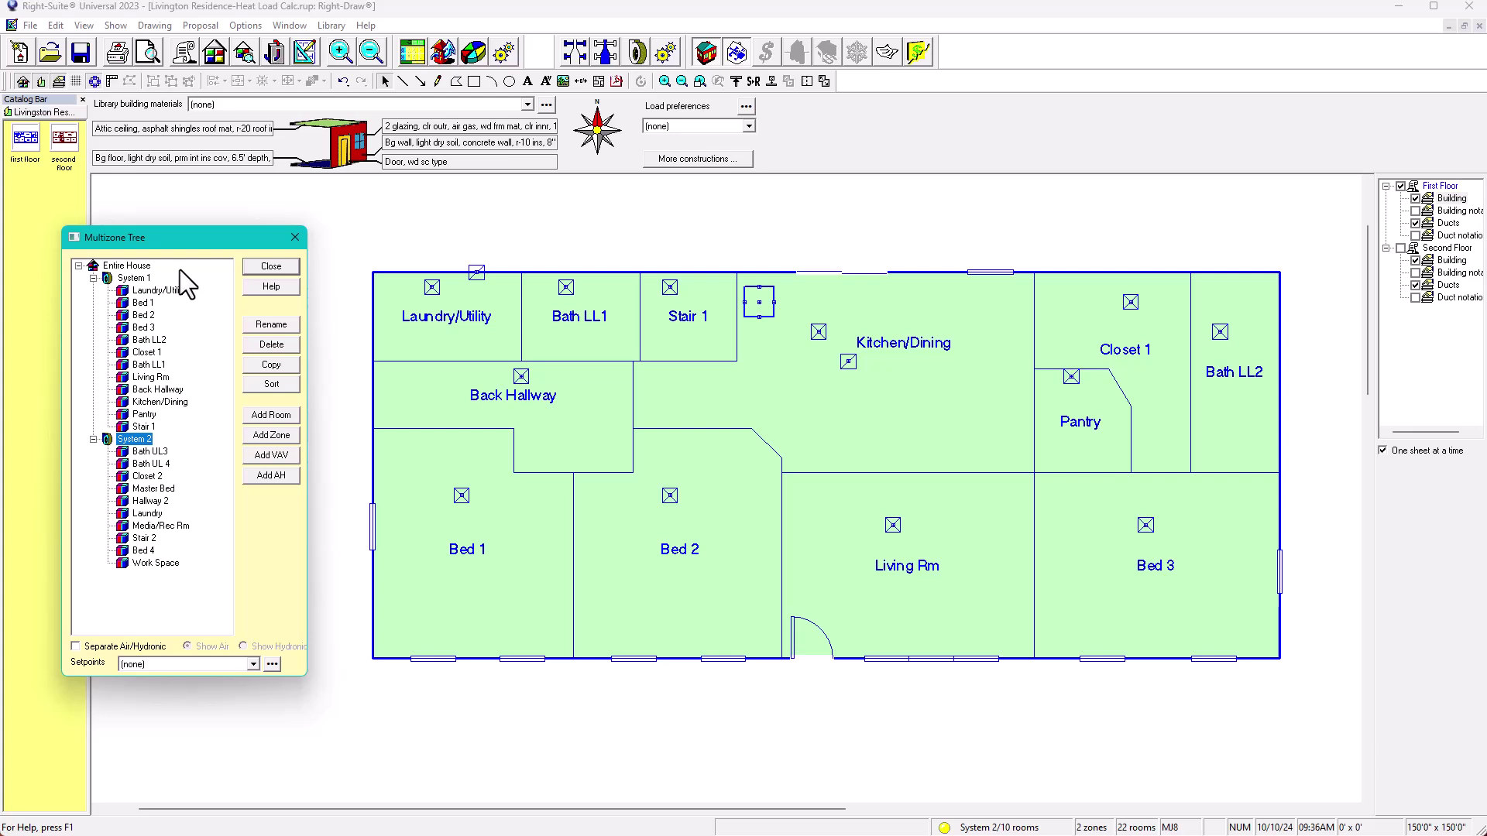
{"action": "left_click", "coordinate": [133, 278]}
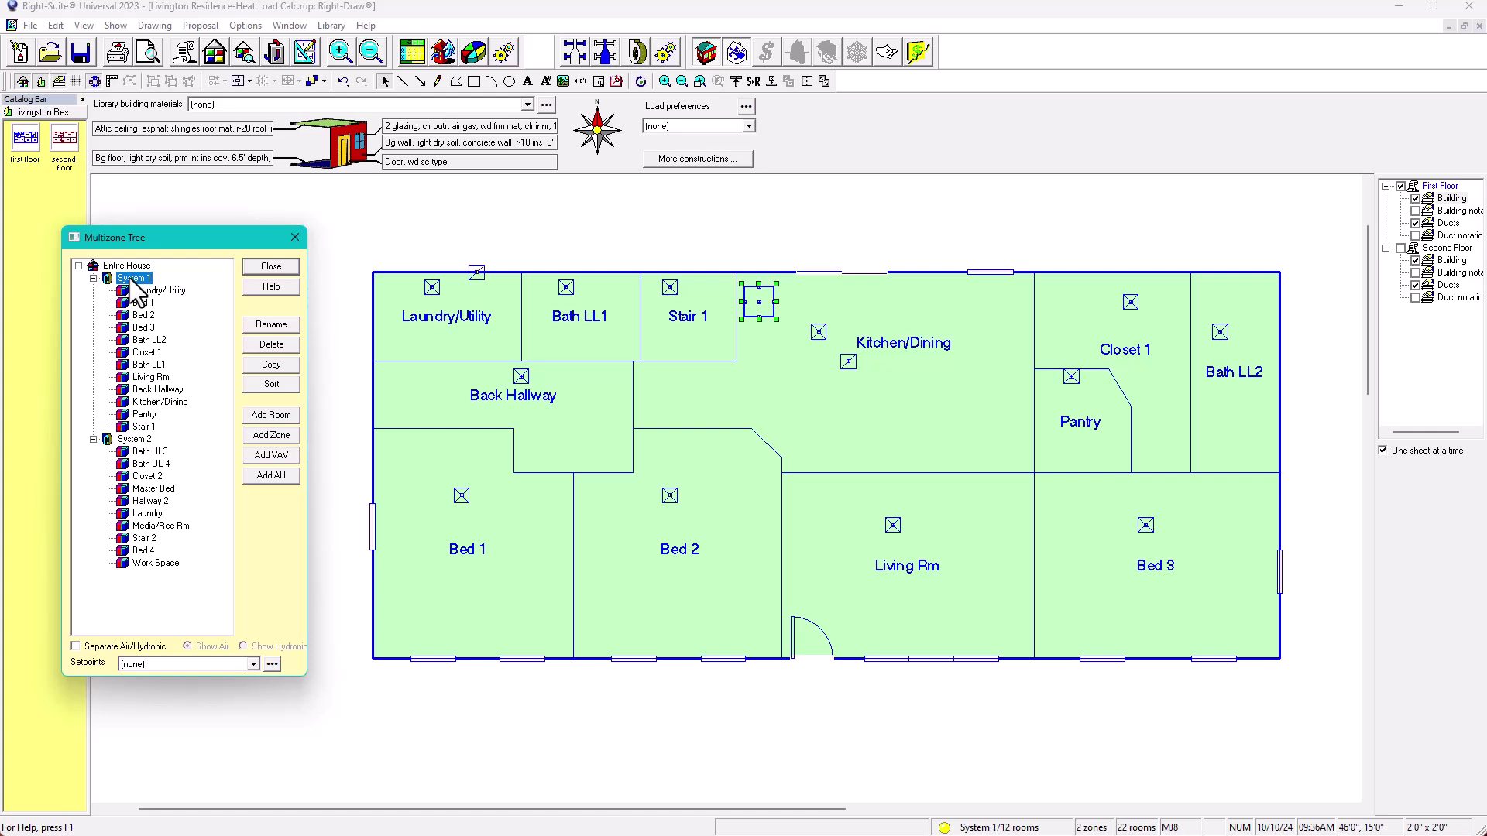
{"action": "left_click", "coordinate": [242, 54]}
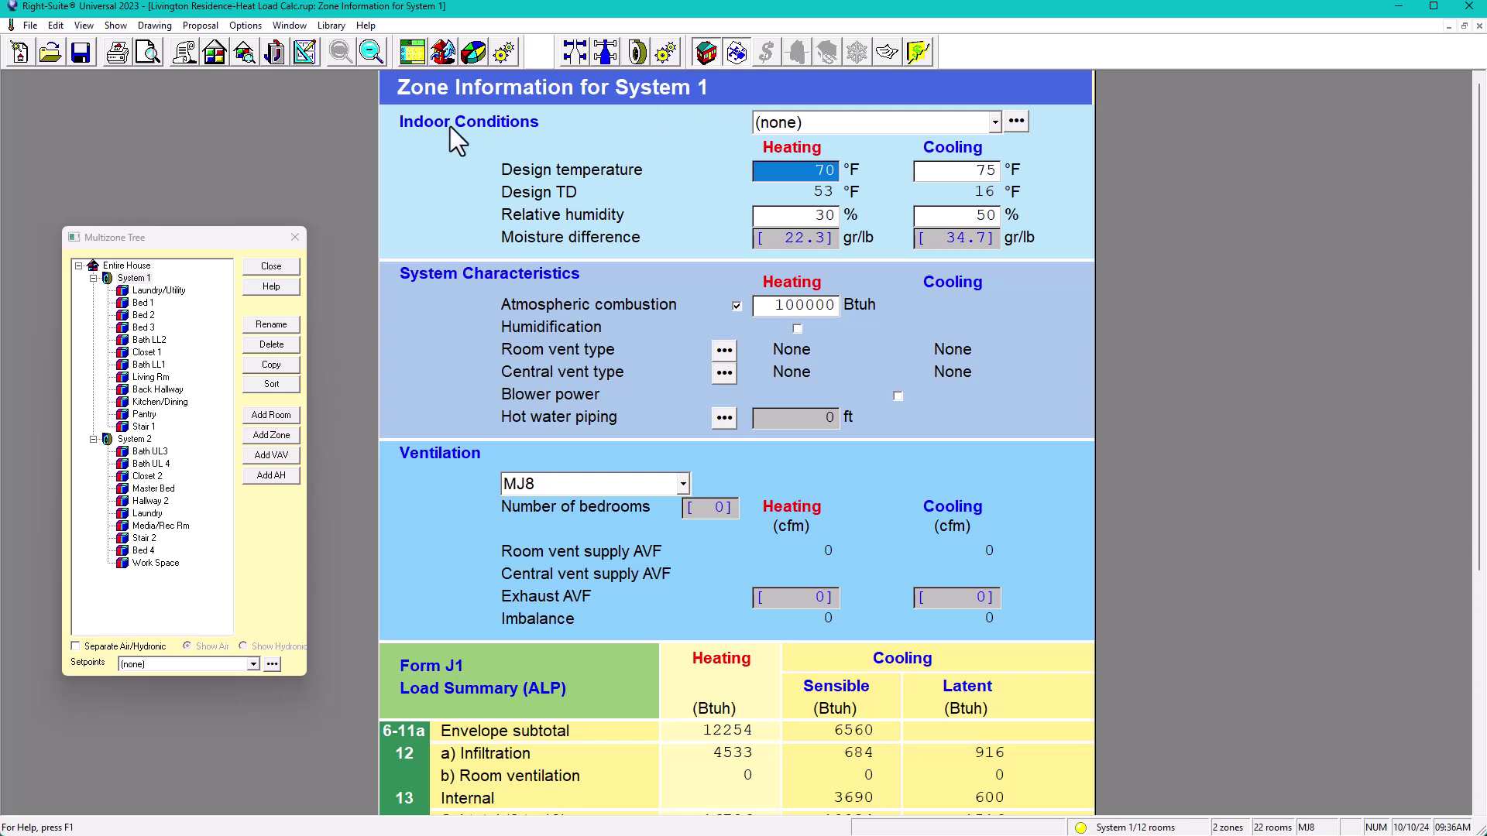
{"action": "left_click", "coordinate": [993, 122]}
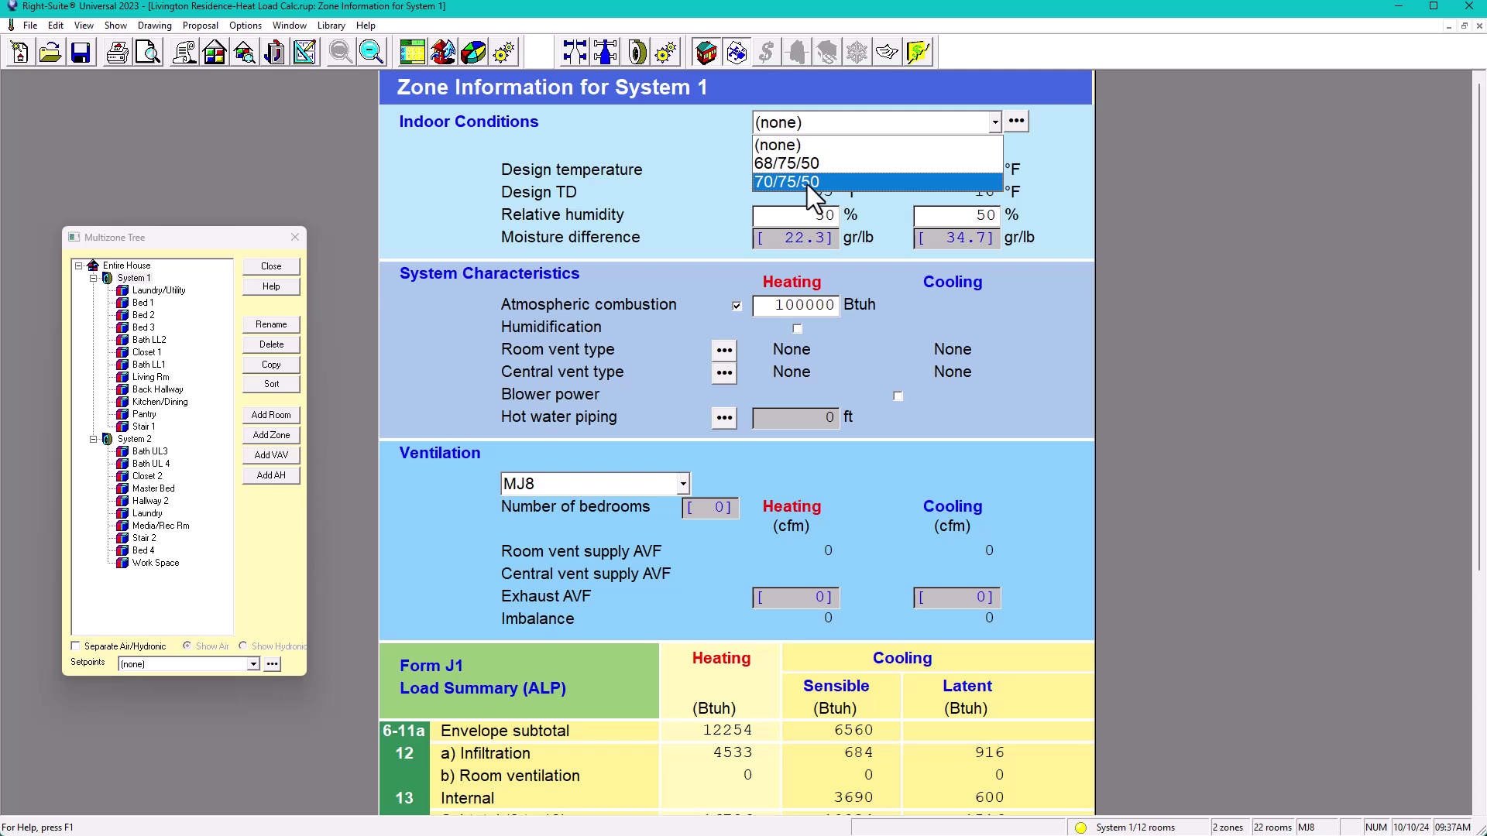
{"action": "left_click", "coordinate": [813, 184]}
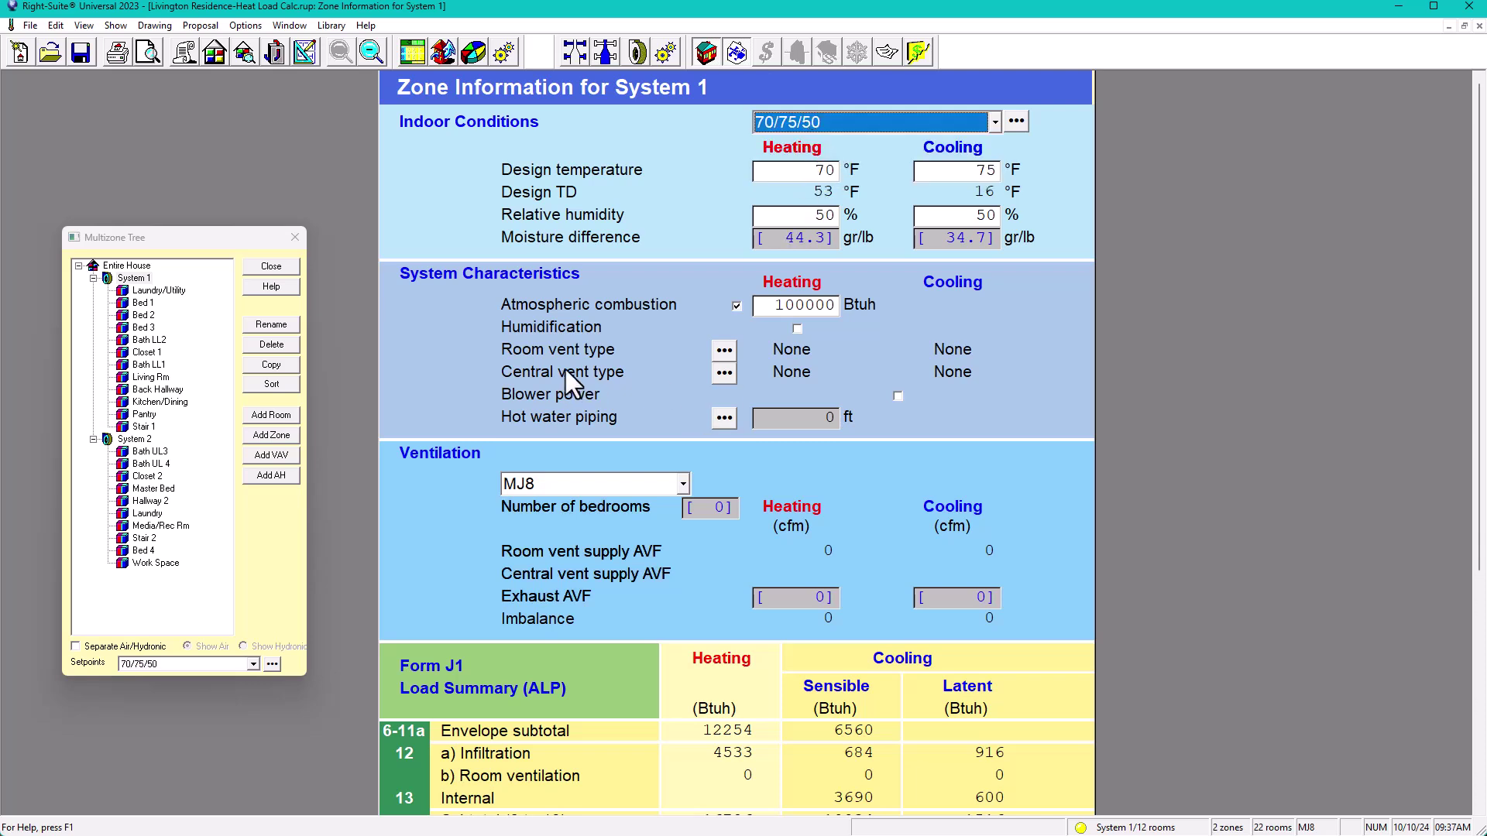
Set System 1's central vent type to Outside air for both heating and cooling
{"action": "left_click", "coordinate": [731, 375]}
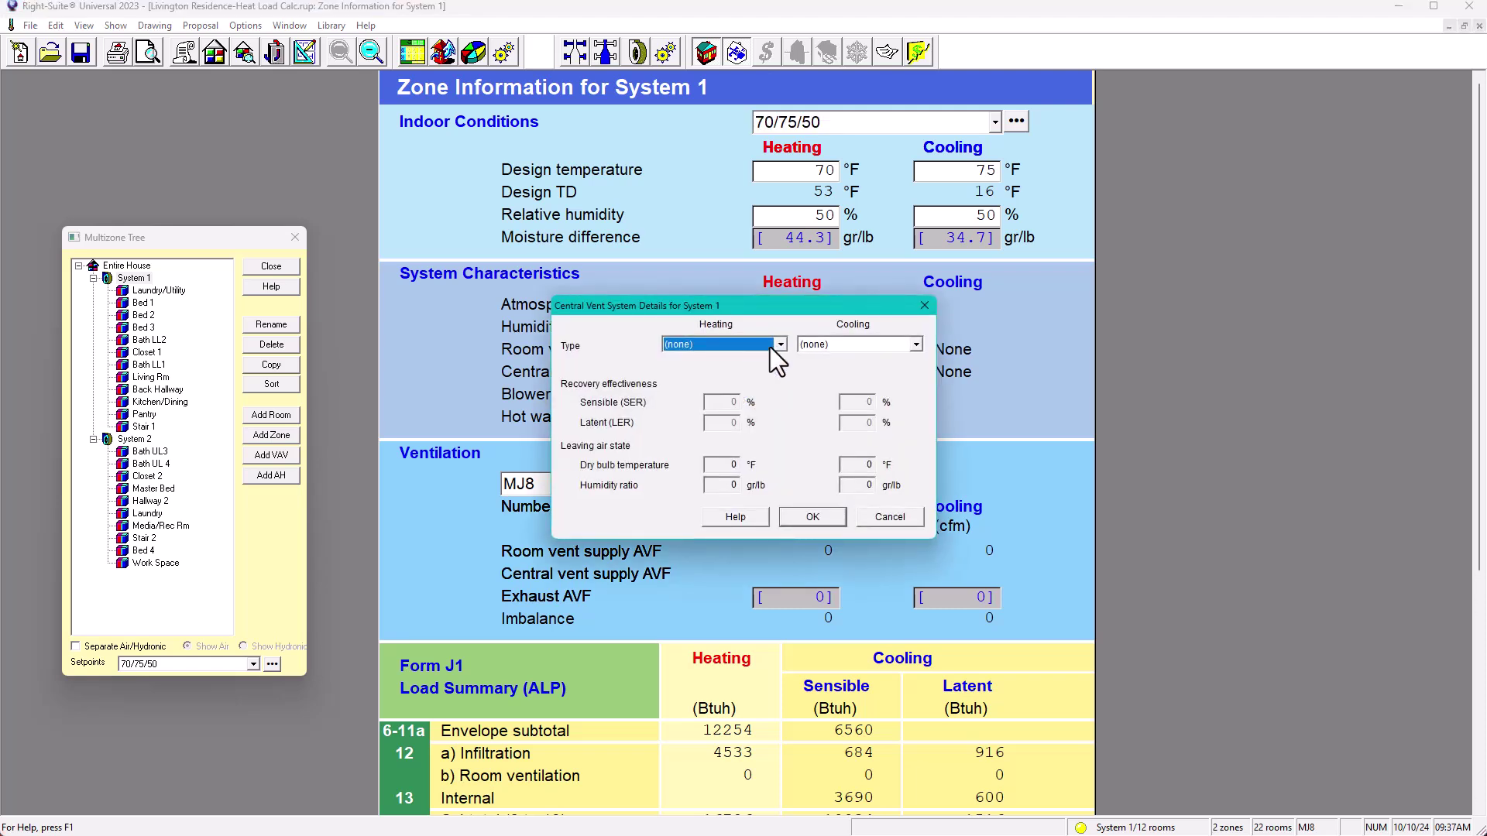
{"action": "left_click", "coordinate": [781, 343]}
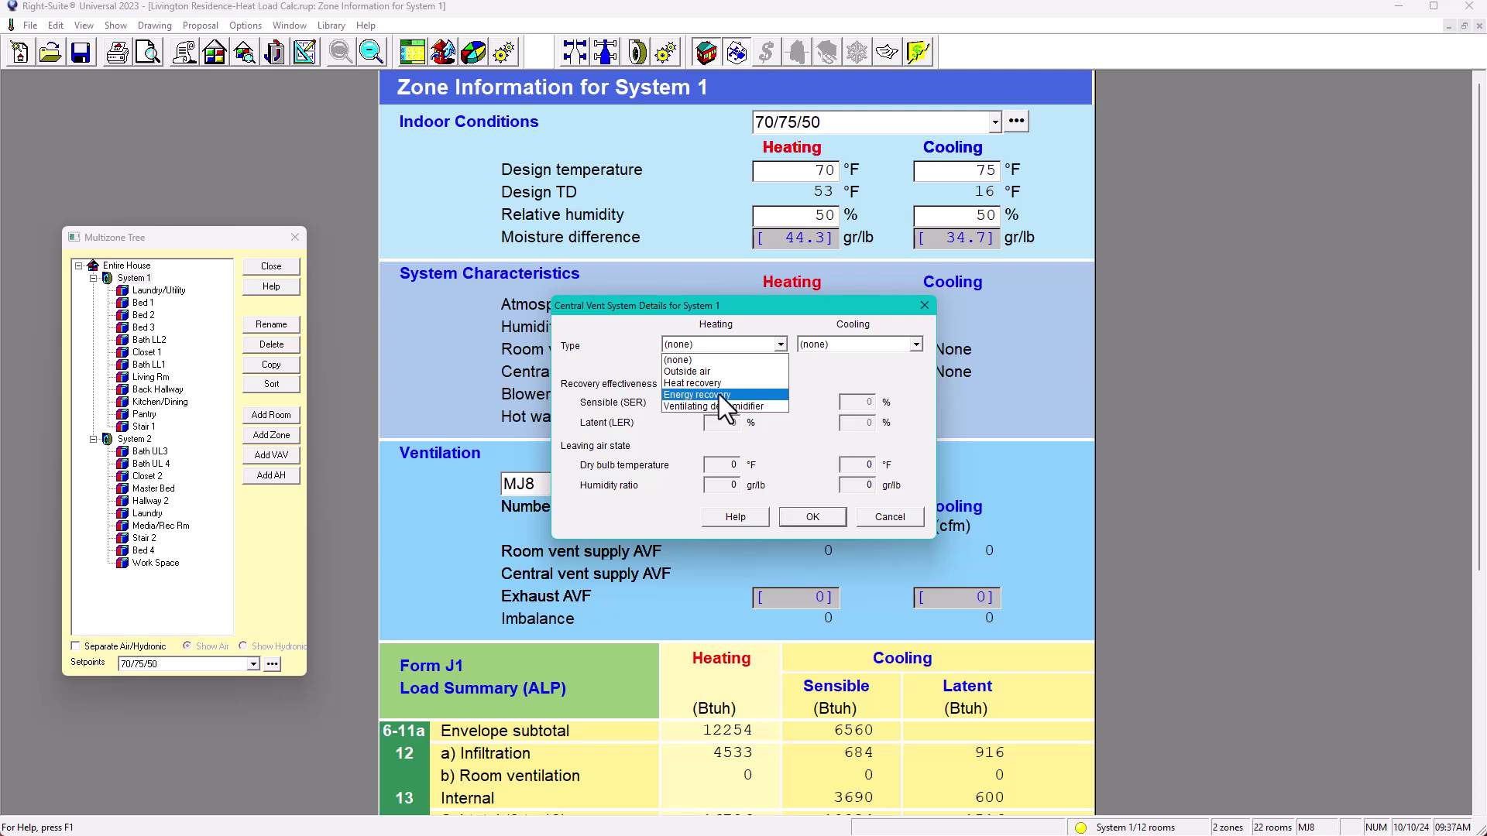
{"action": "left_click", "coordinate": [695, 373]}
{"action": "left_click", "coordinate": [916, 345]}
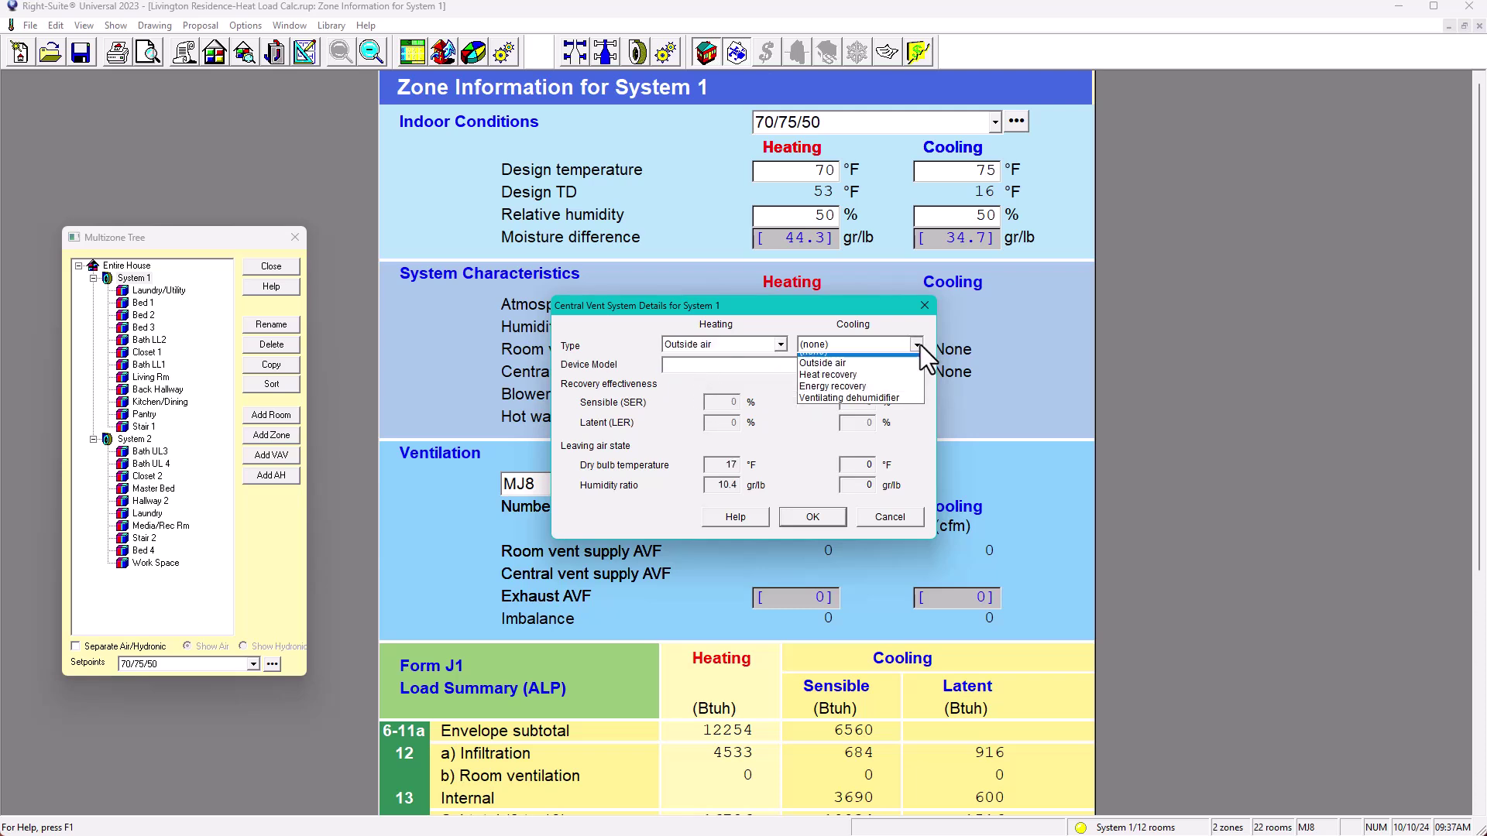
{"action": "left_click", "coordinate": [838, 370]}
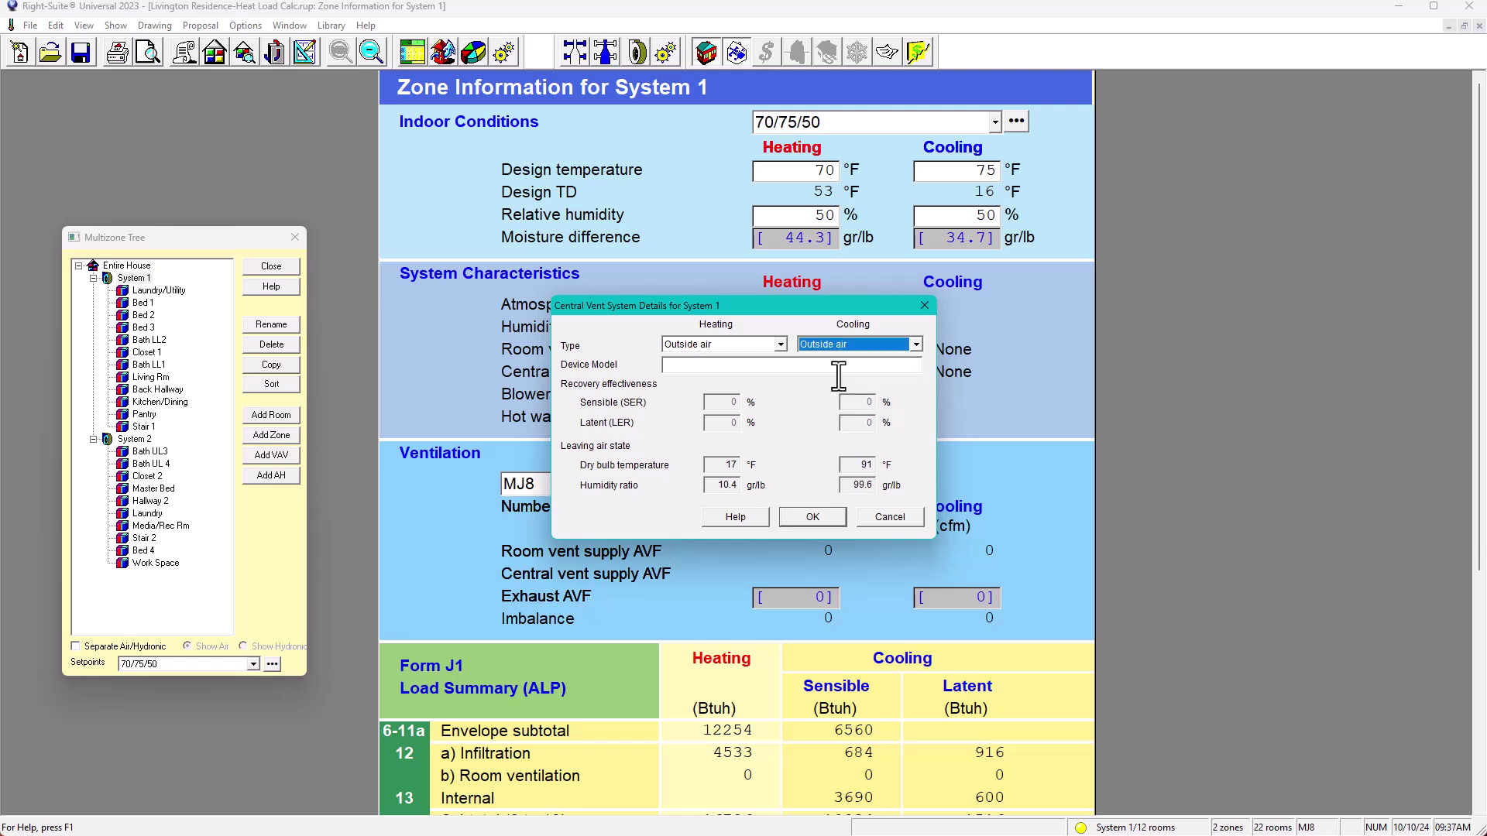
{"action": "left_click", "coordinate": [802, 515]}
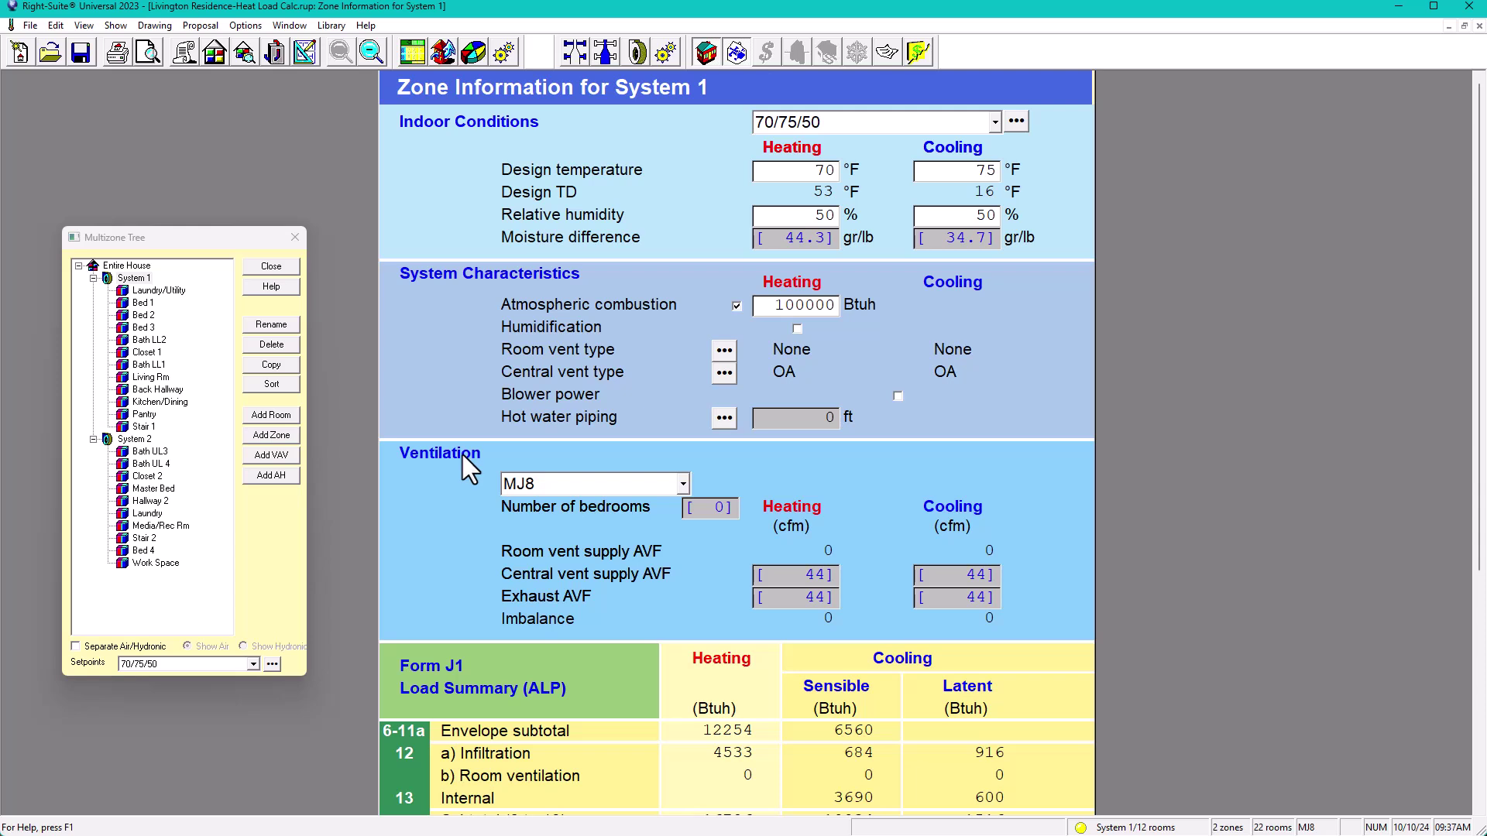
Set System 1's ventilation standard to ASHRAE 62.2-2010, and hide the First Floor's Ducts layer in the drawing
{"action": "left_click", "coordinate": [683, 485]}
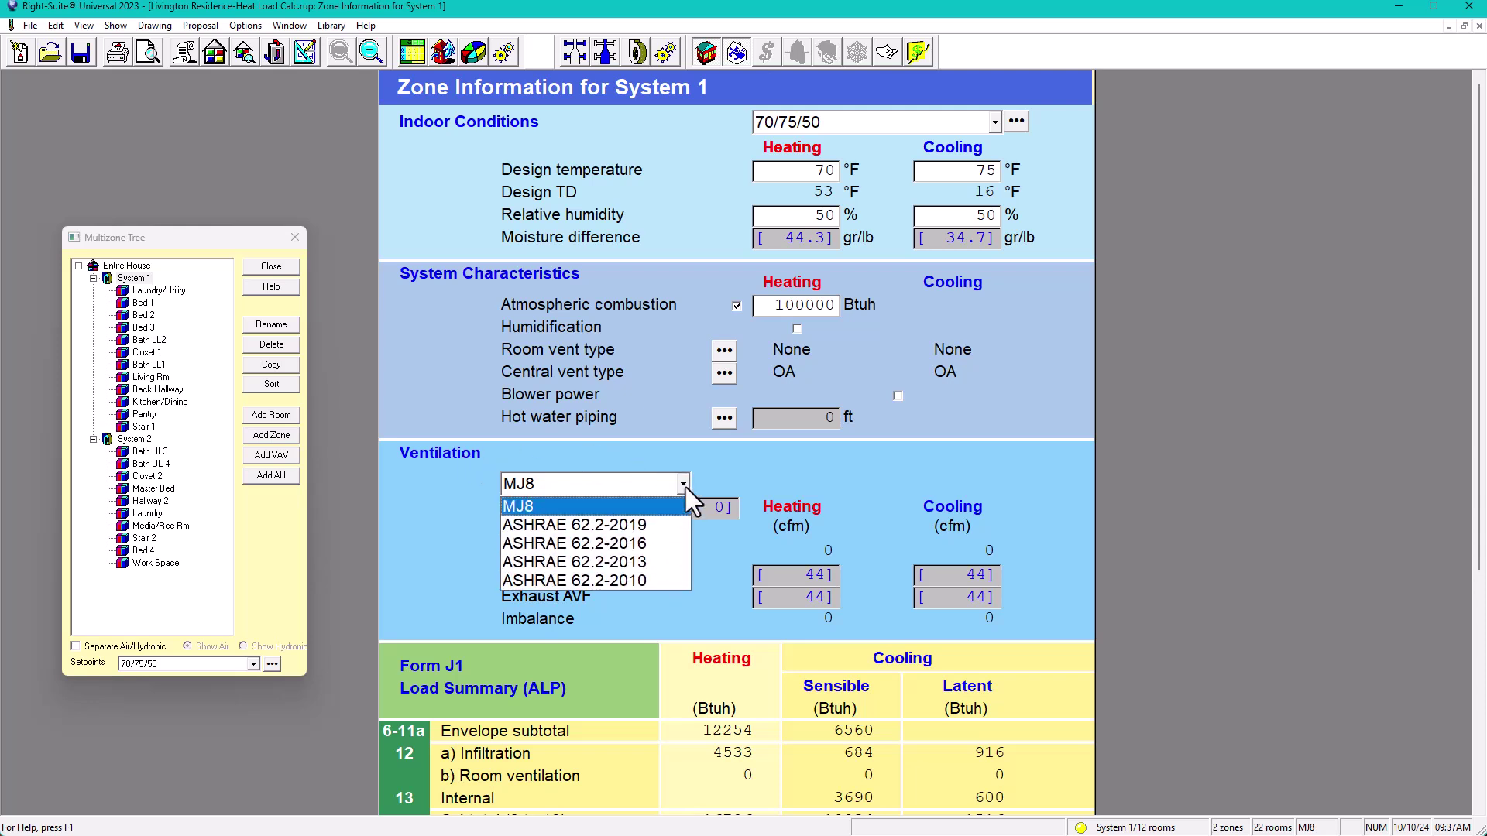
{"action": "left_click", "coordinate": [643, 582]}
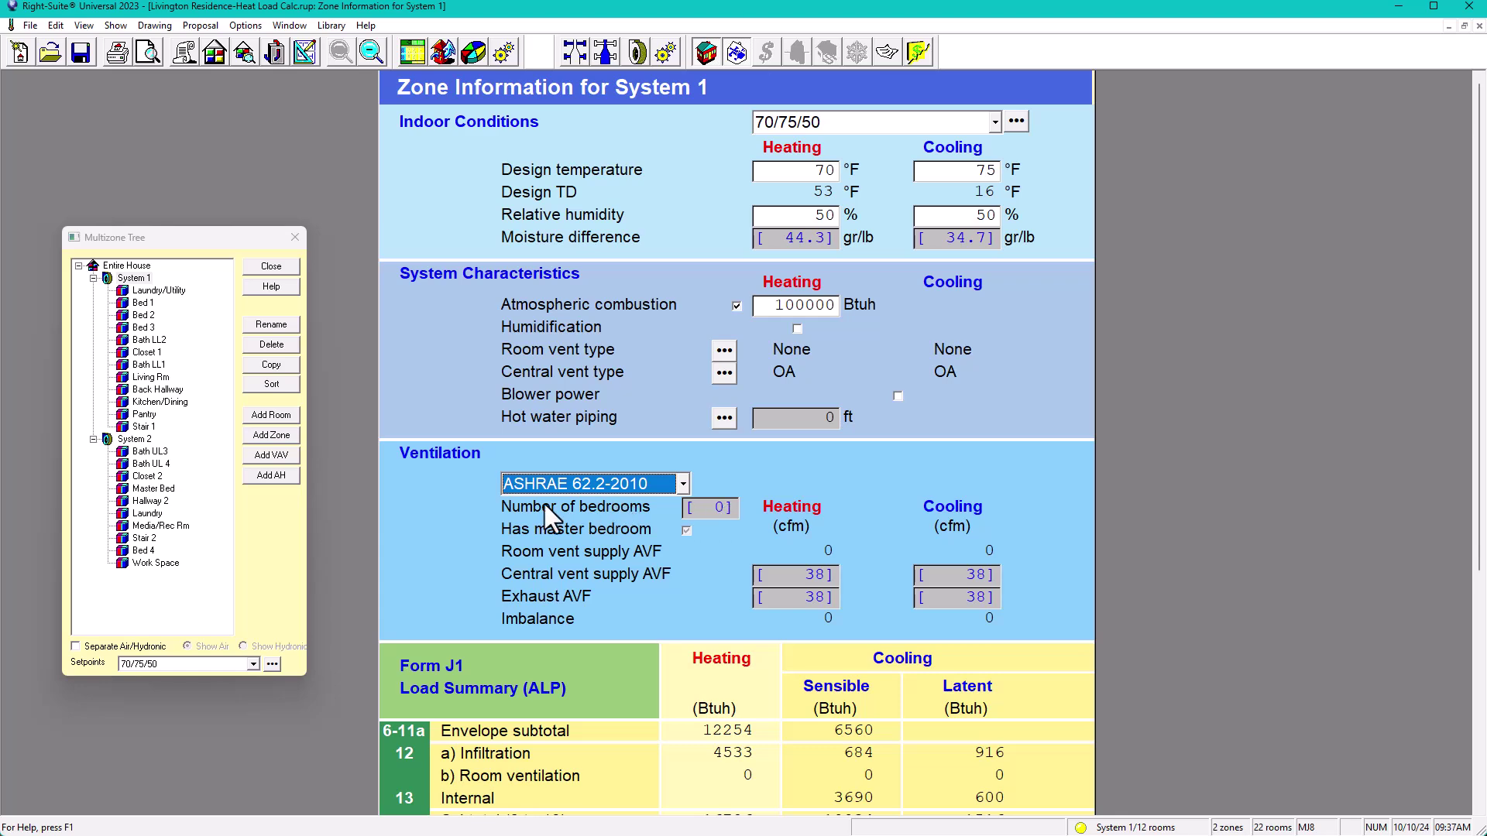
{"action": "left_click", "coordinate": [305, 51]}
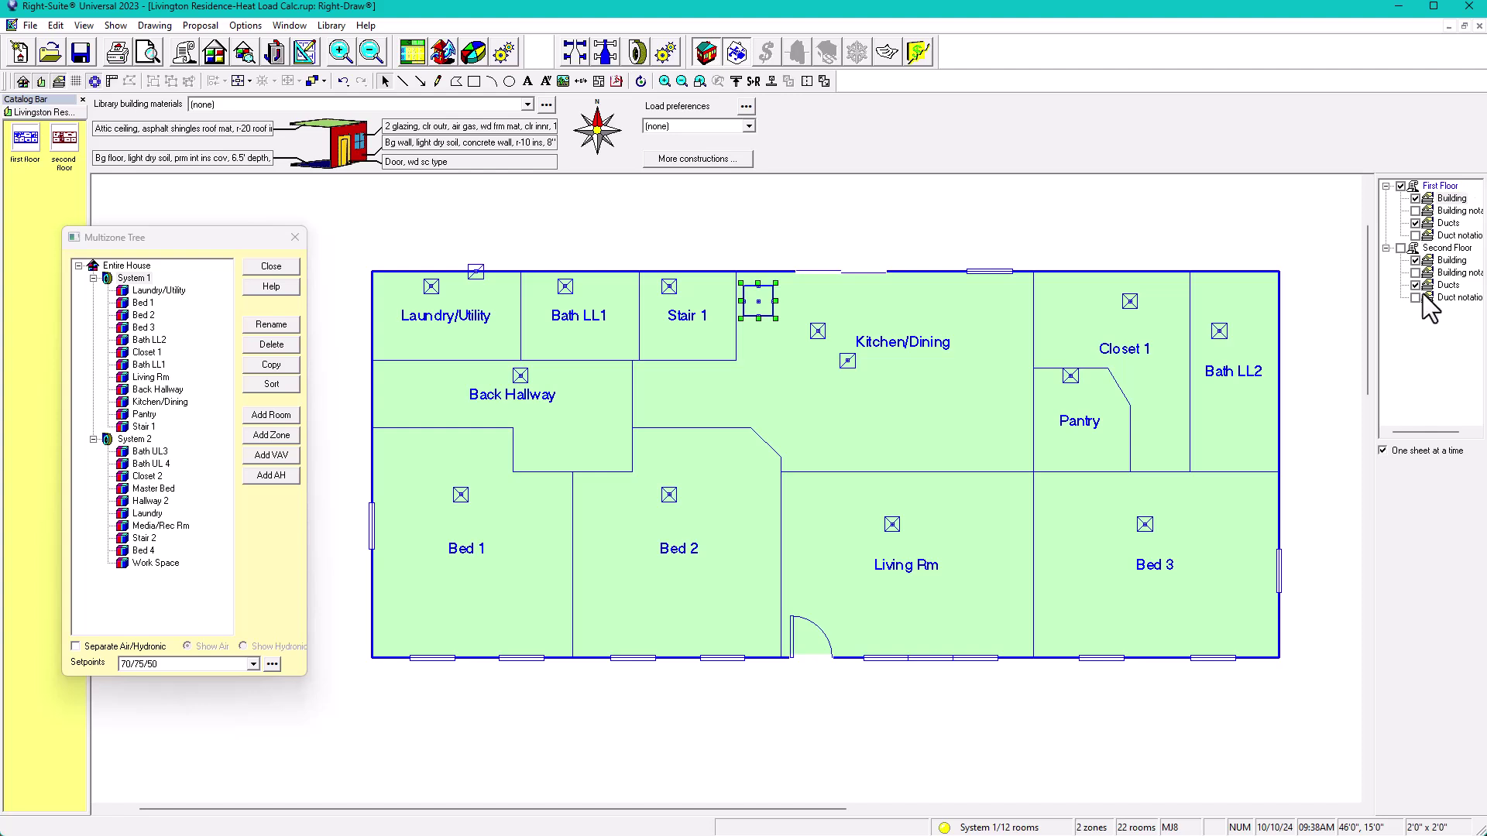
{"action": "left_click", "coordinate": [1415, 225]}
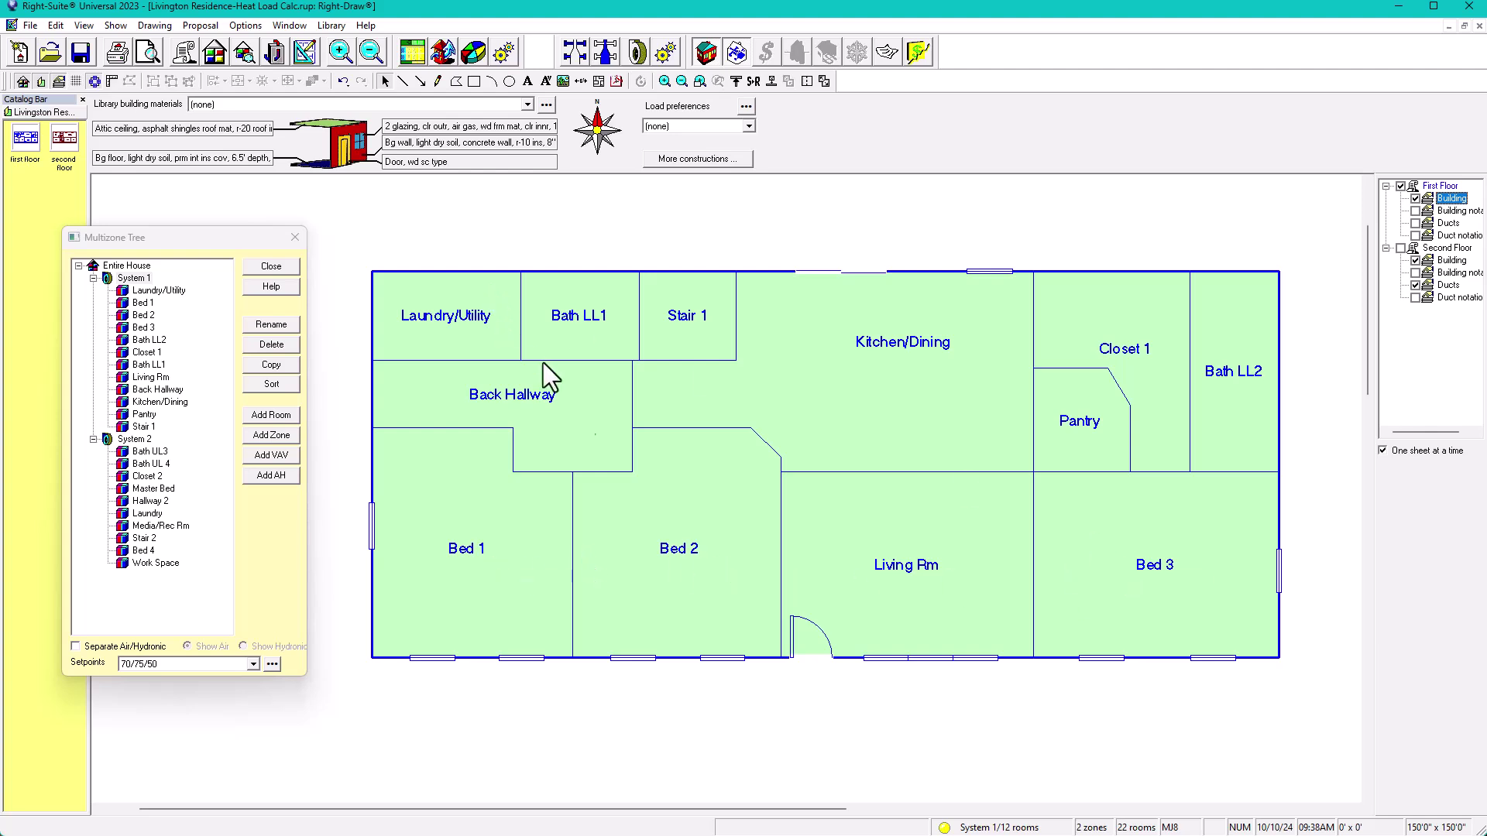
Return to System 1's zone information and set the number of bedrooms to 3
{"action": "left_click", "coordinate": [273, 54]}
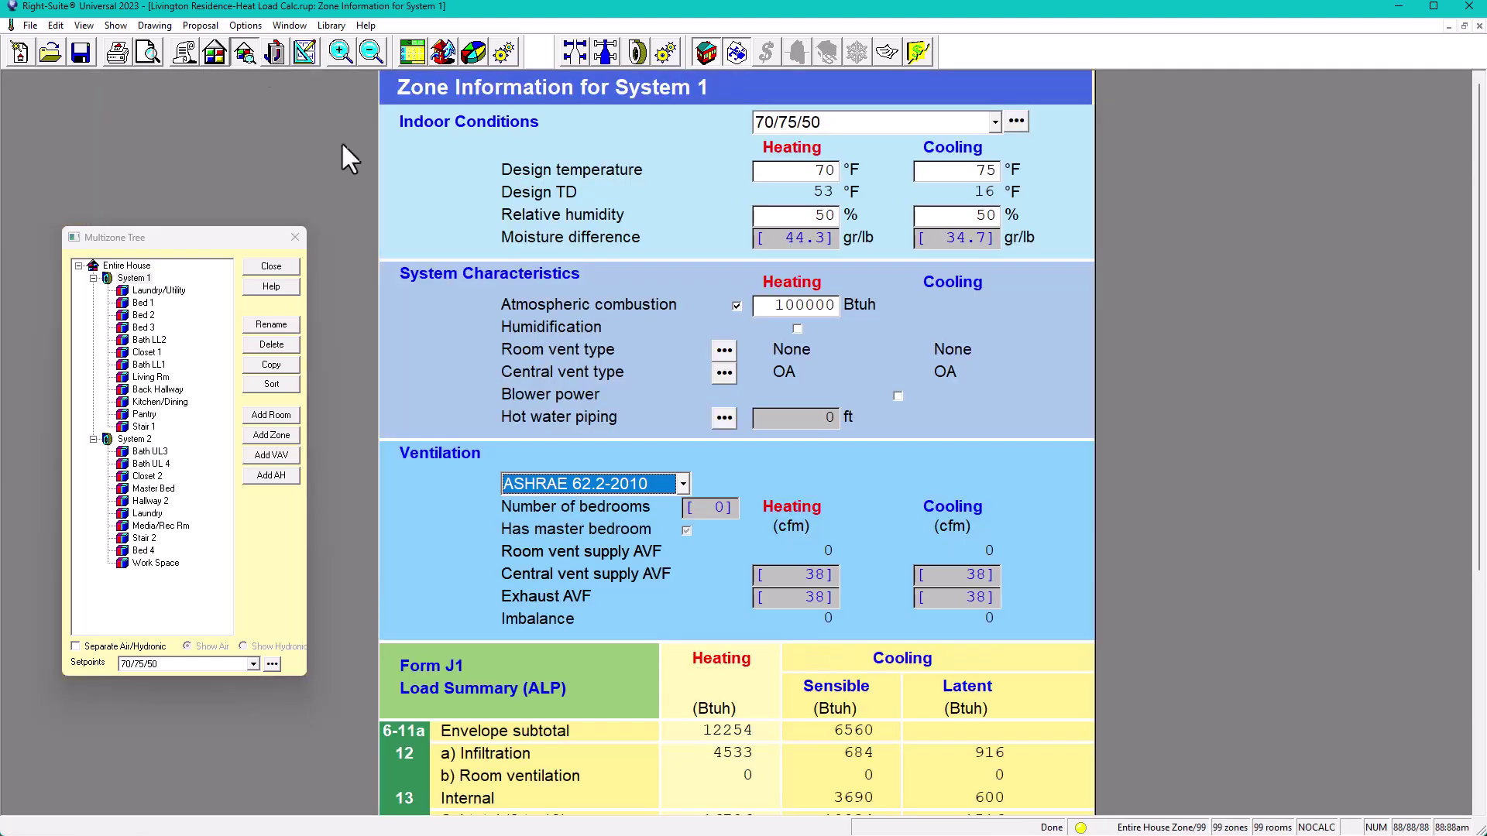
{"action": "left_click", "coordinate": [706, 507]}
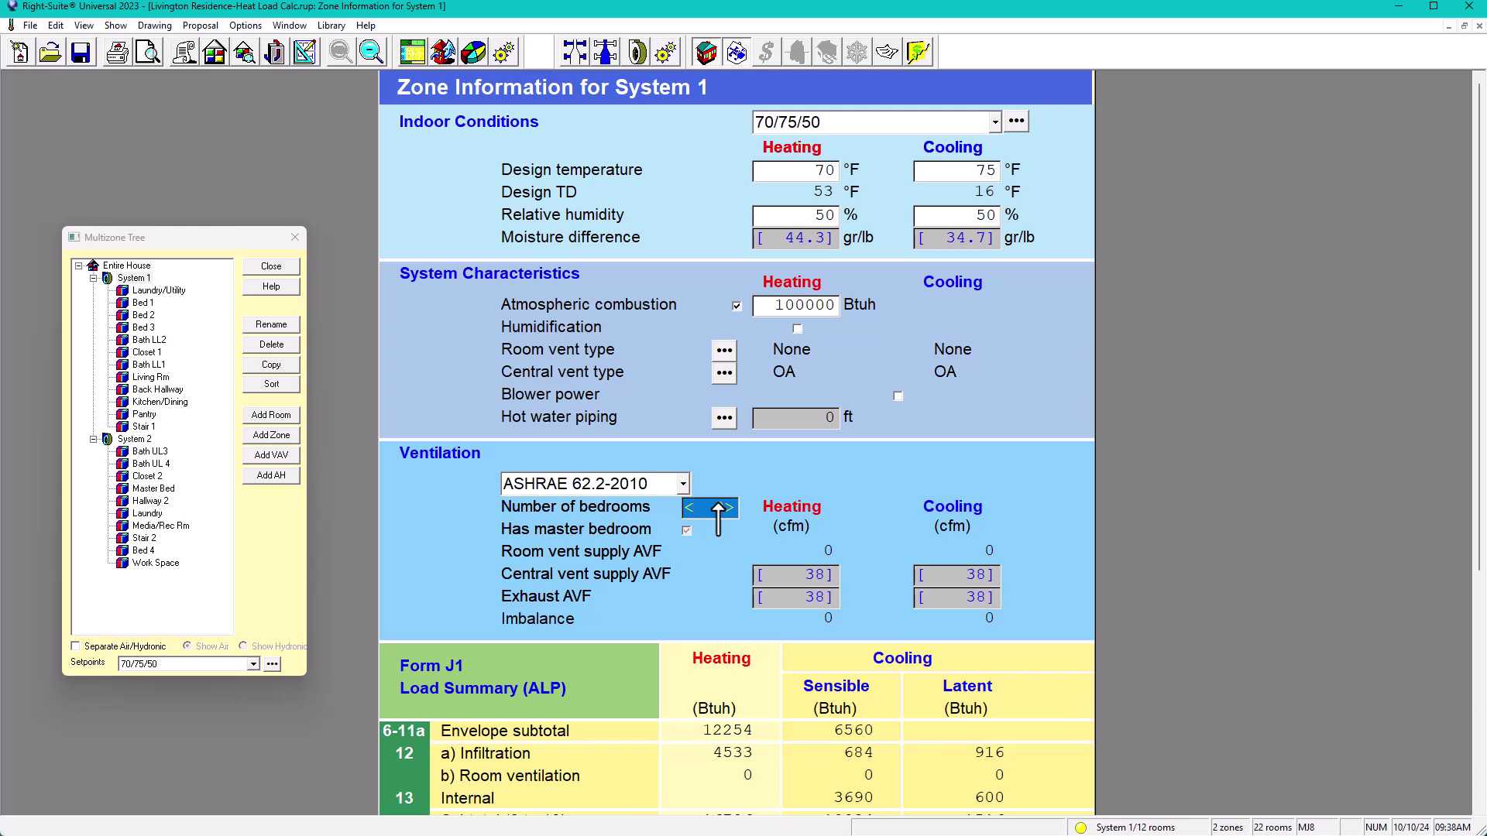
{"action": "type", "text": "3>"}
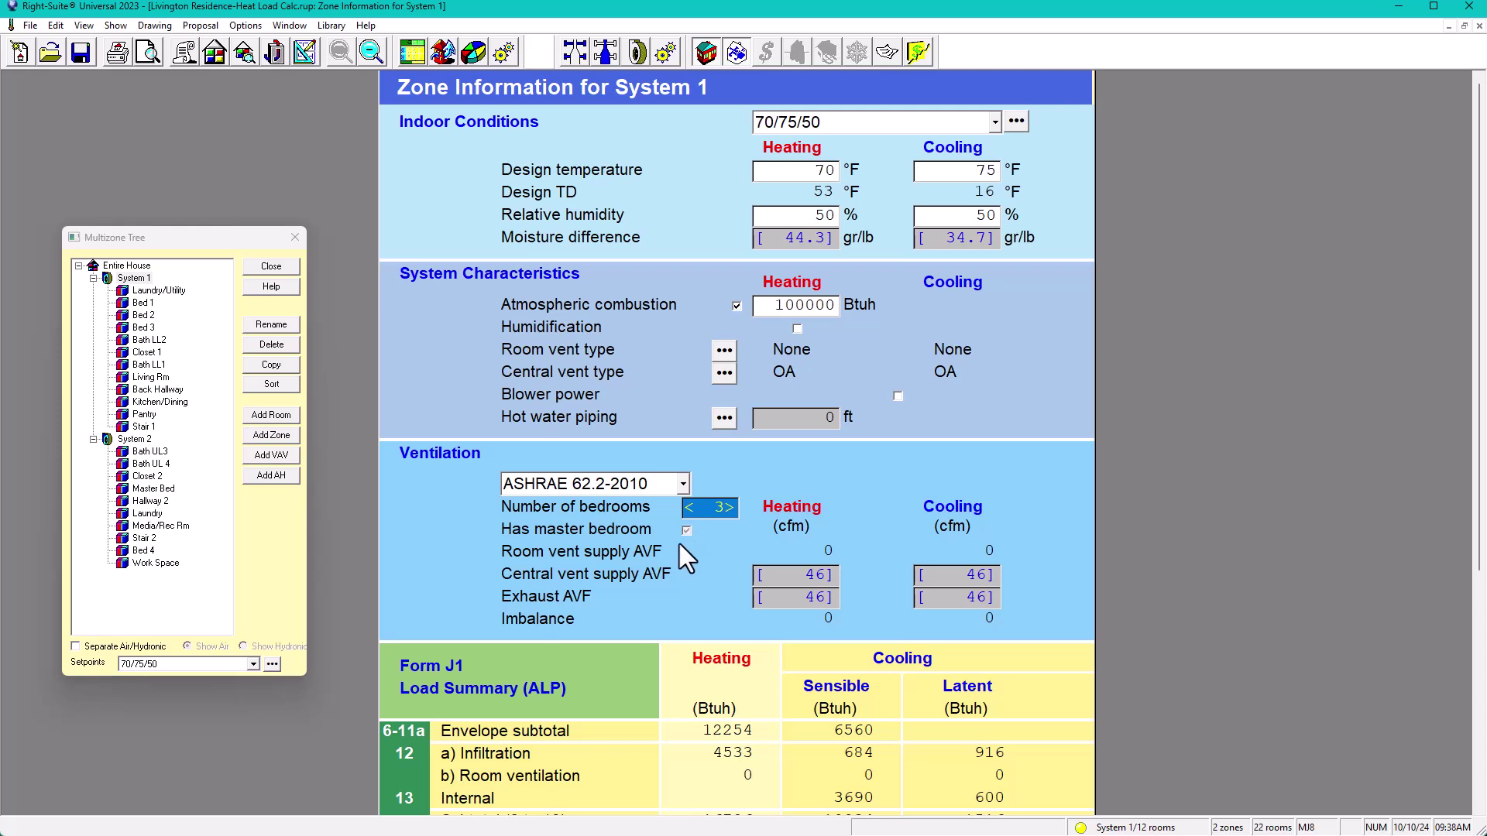
Select System 2 in the Multizone Tree, and hide the Second Floor's Ducts layer in the drawing
{"action": "left_click", "coordinate": [134, 439]}
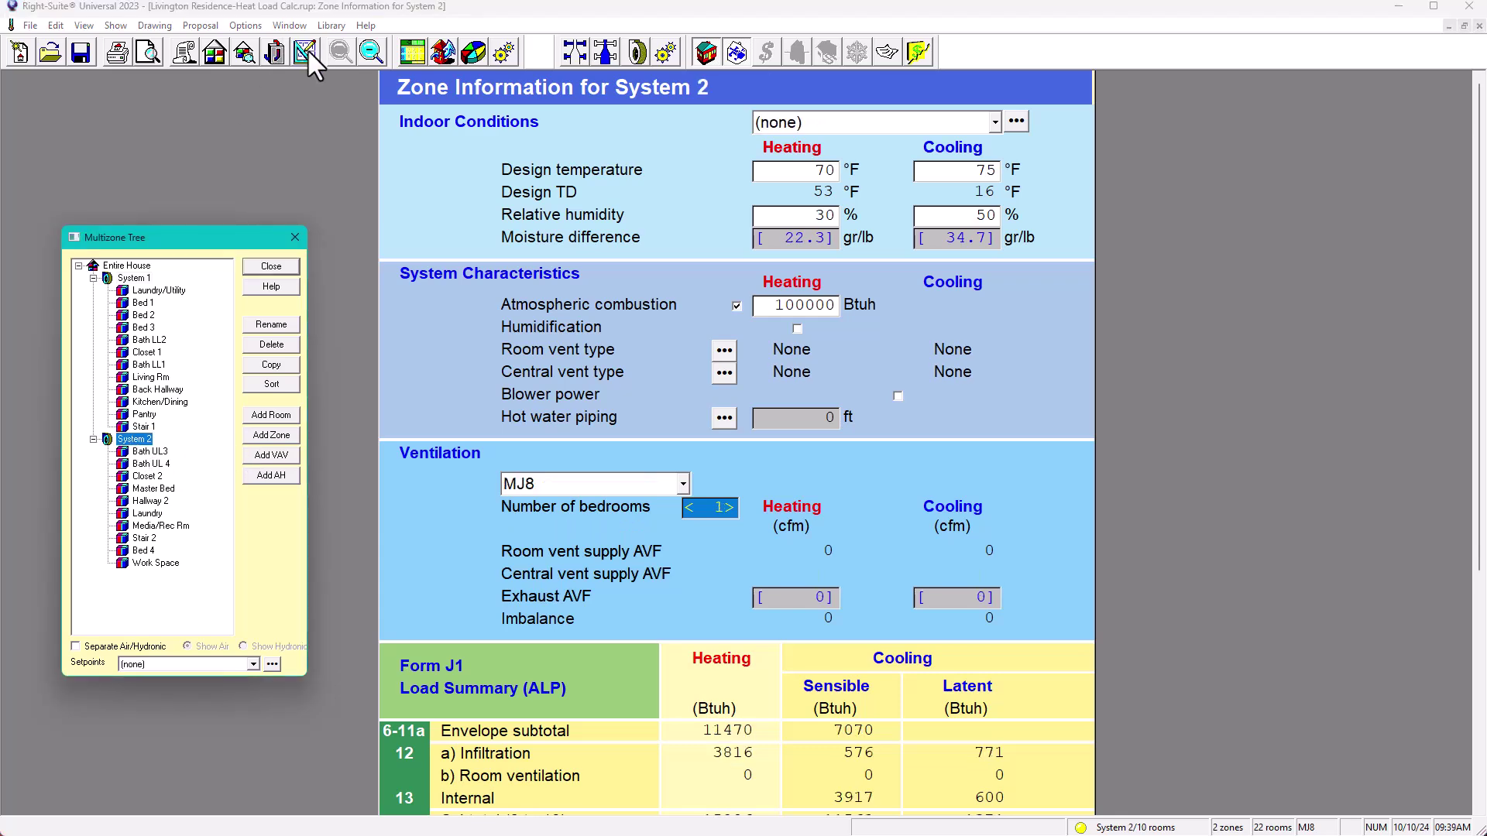
{"action": "left_click", "coordinate": [307, 52]}
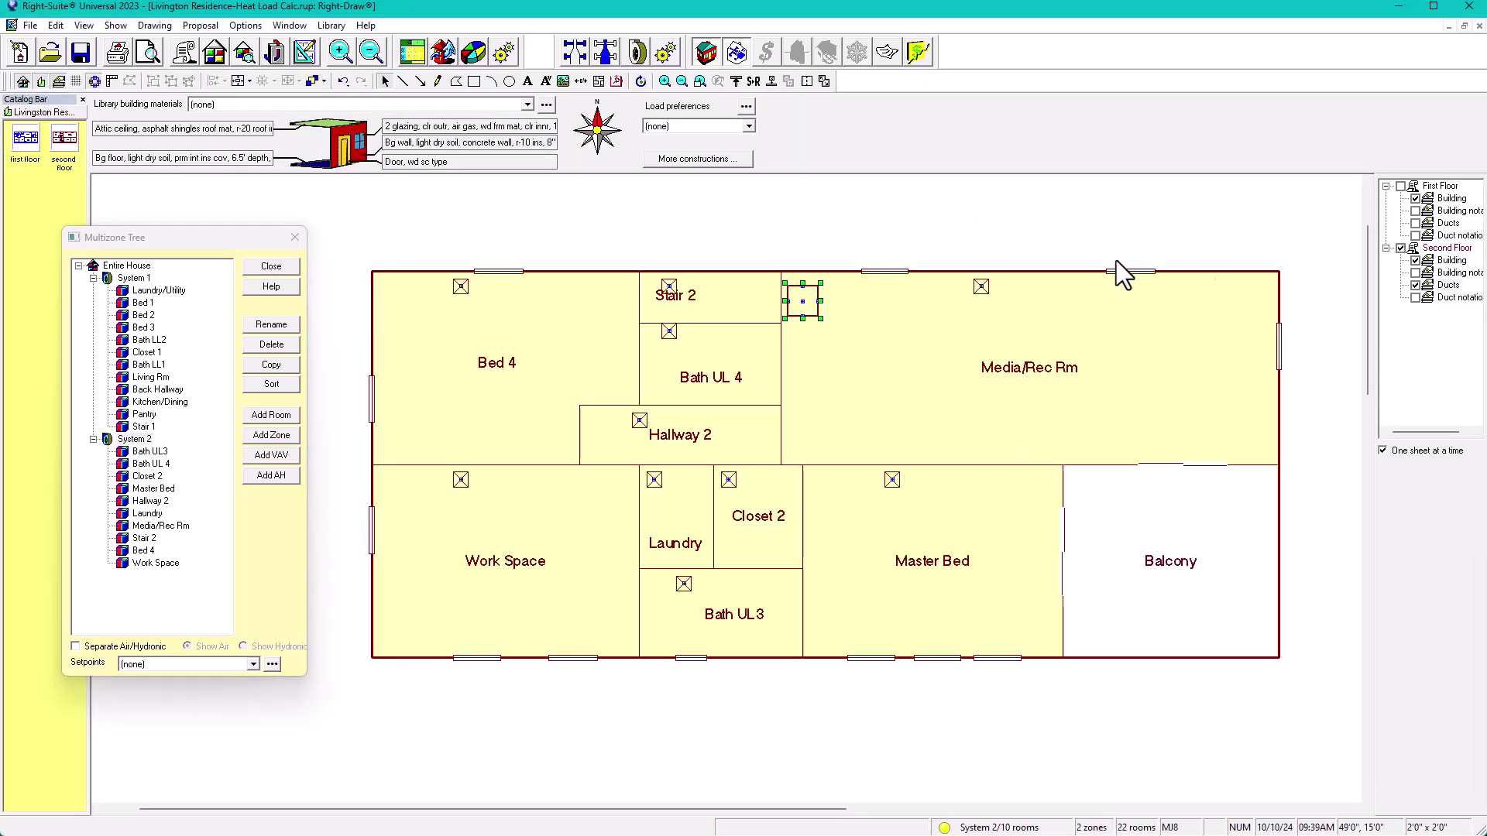
{"action": "left_click", "coordinate": [1416, 286]}
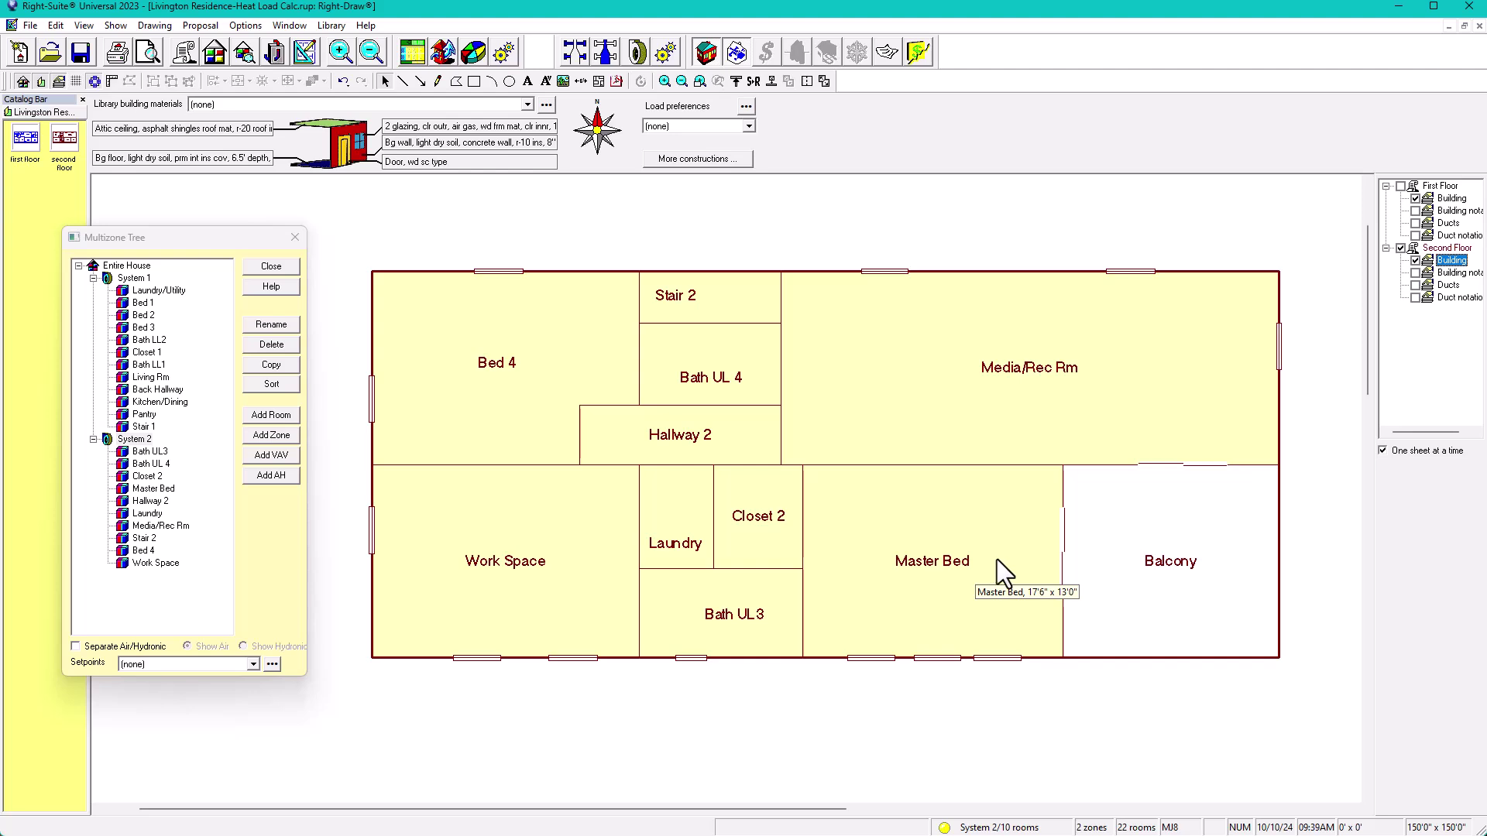
Return to System 2's zone information and set its indoor conditions to 70/75/50
{"action": "left_click", "coordinate": [244, 50]}
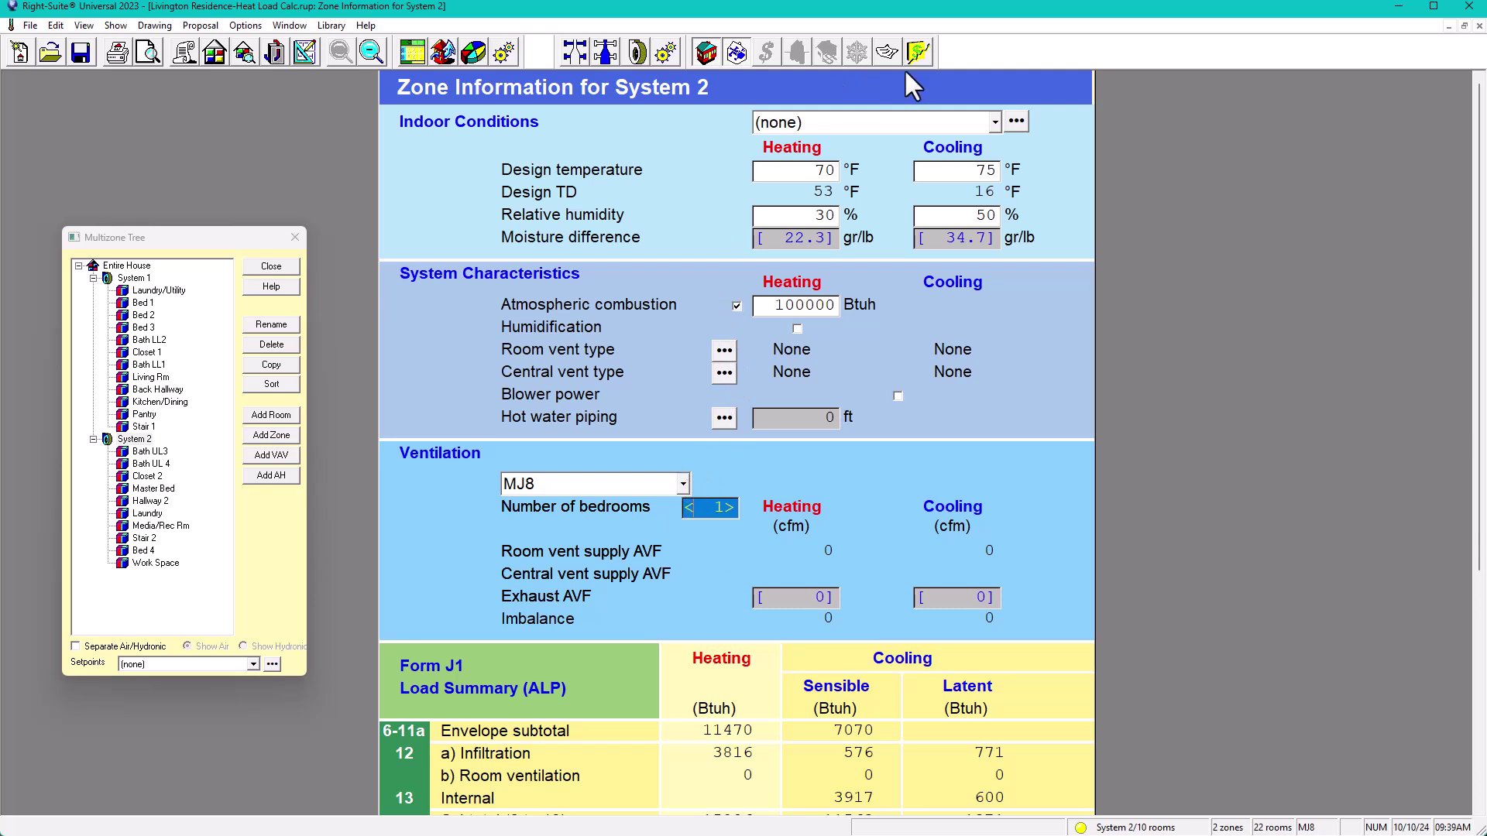
{"action": "left_click", "coordinate": [996, 121]}
{"action": "left_click", "coordinate": [805, 186]}
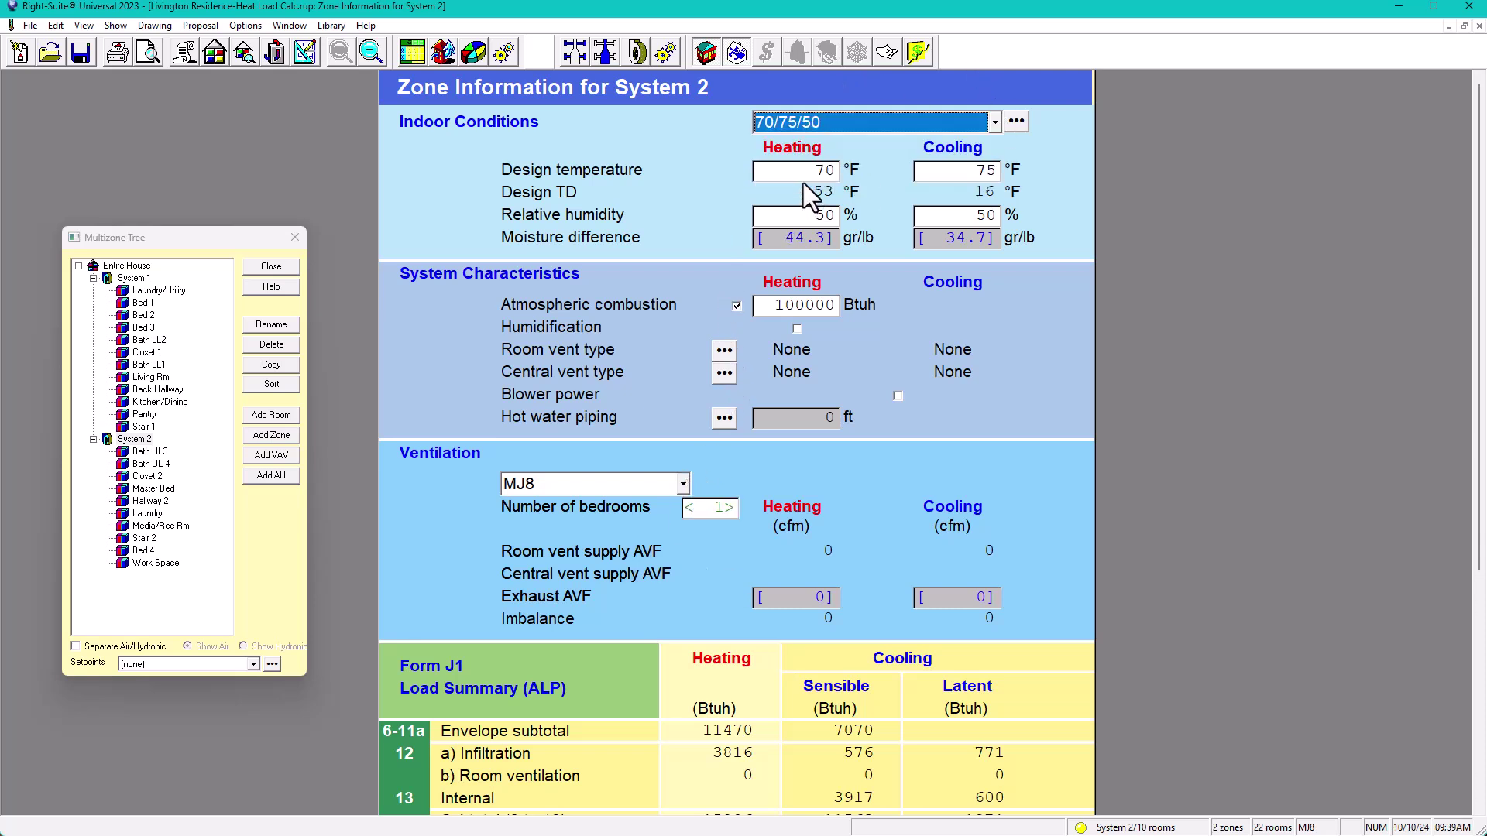
Set System 2's central vent type to Outside air for both heating and cooling
{"action": "left_click", "coordinate": [724, 372]}
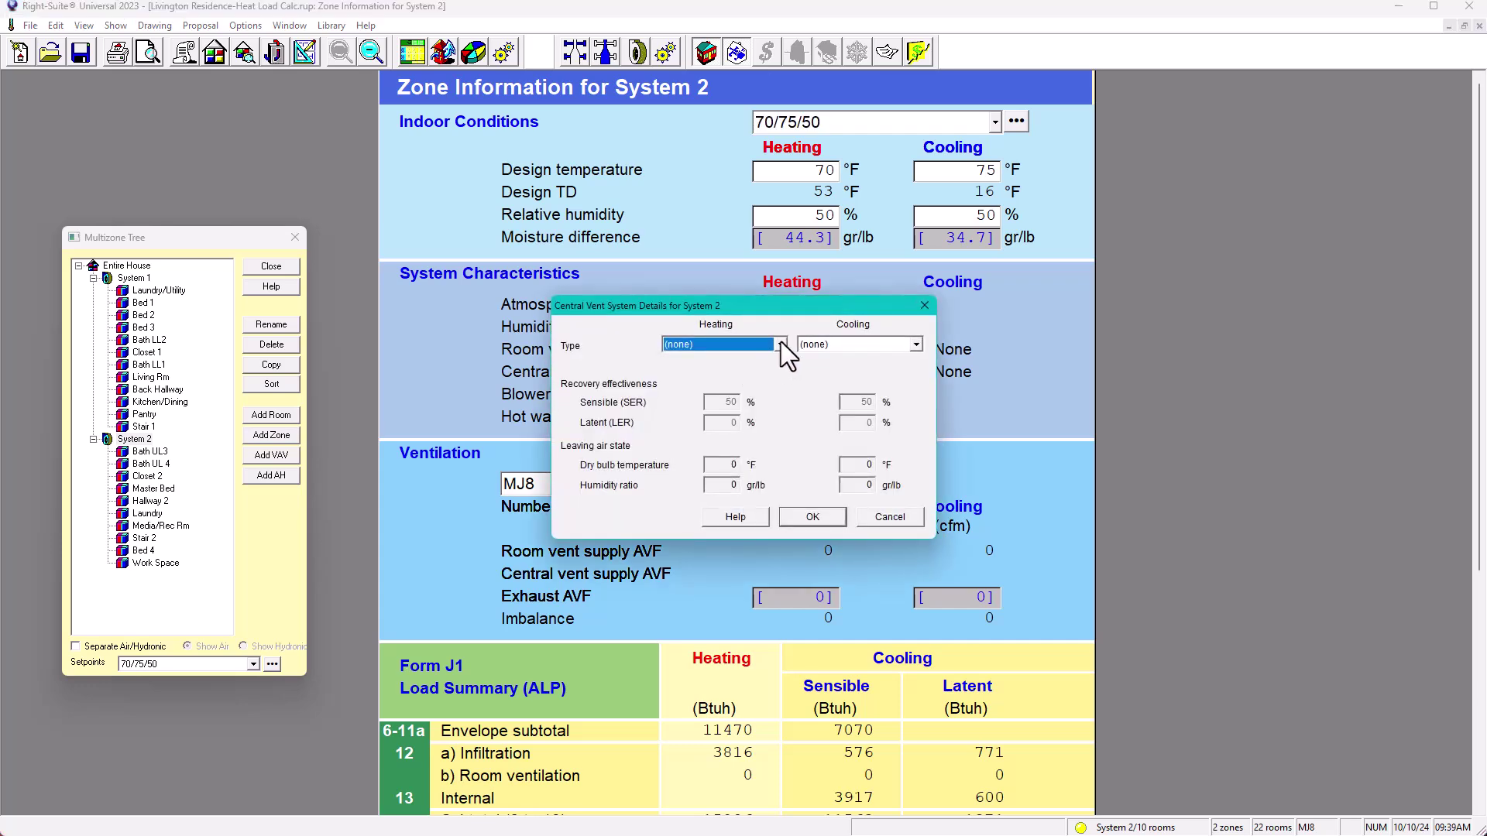
{"action": "left_click", "coordinate": [780, 344]}
{"action": "left_click", "coordinate": [703, 373]}
{"action": "left_click", "coordinate": [916, 343]}
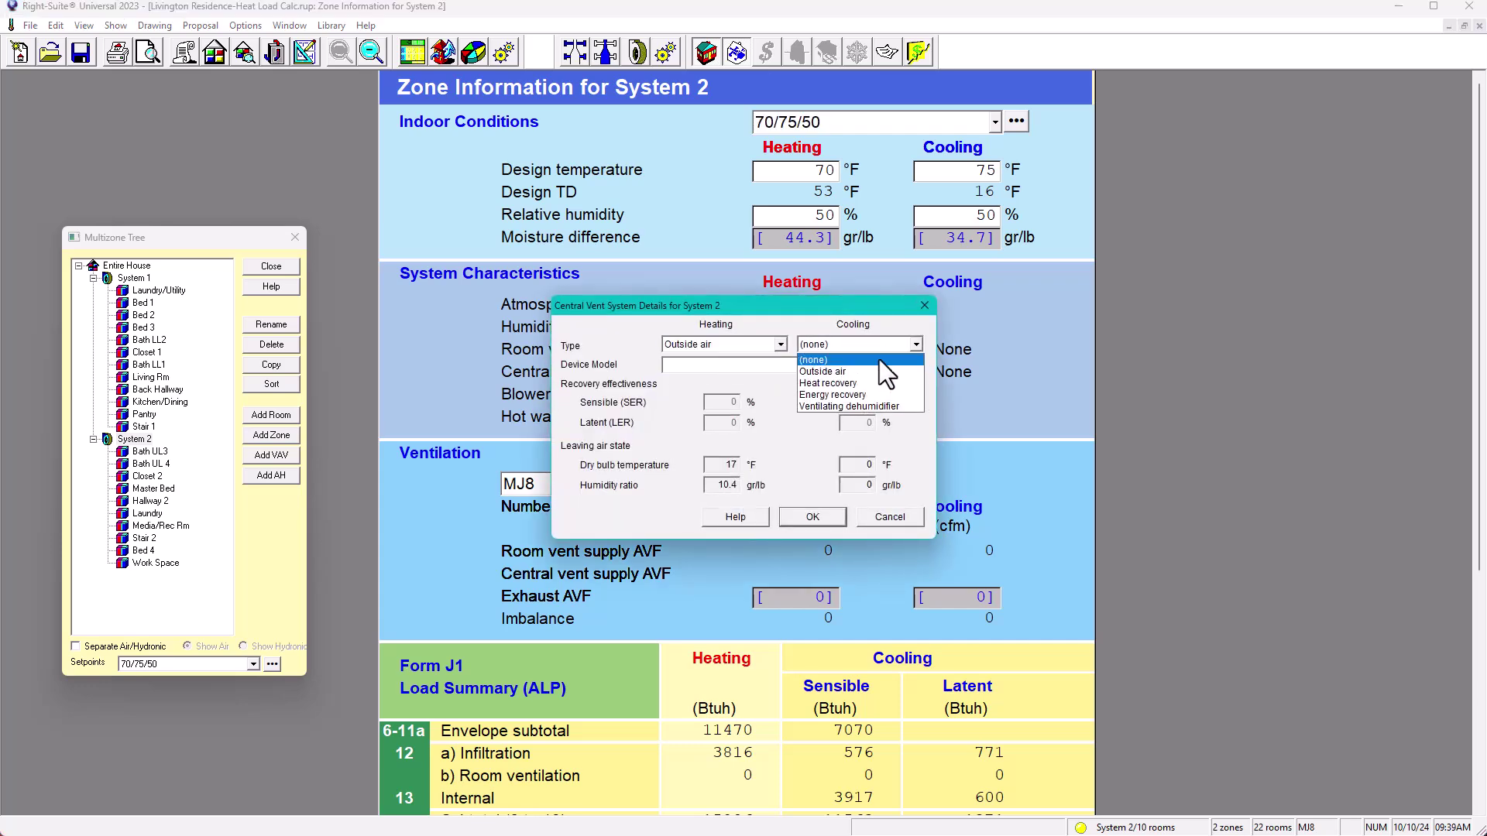
{"action": "left_click", "coordinate": [890, 372]}
{"action": "left_click", "coordinate": [811, 517]}
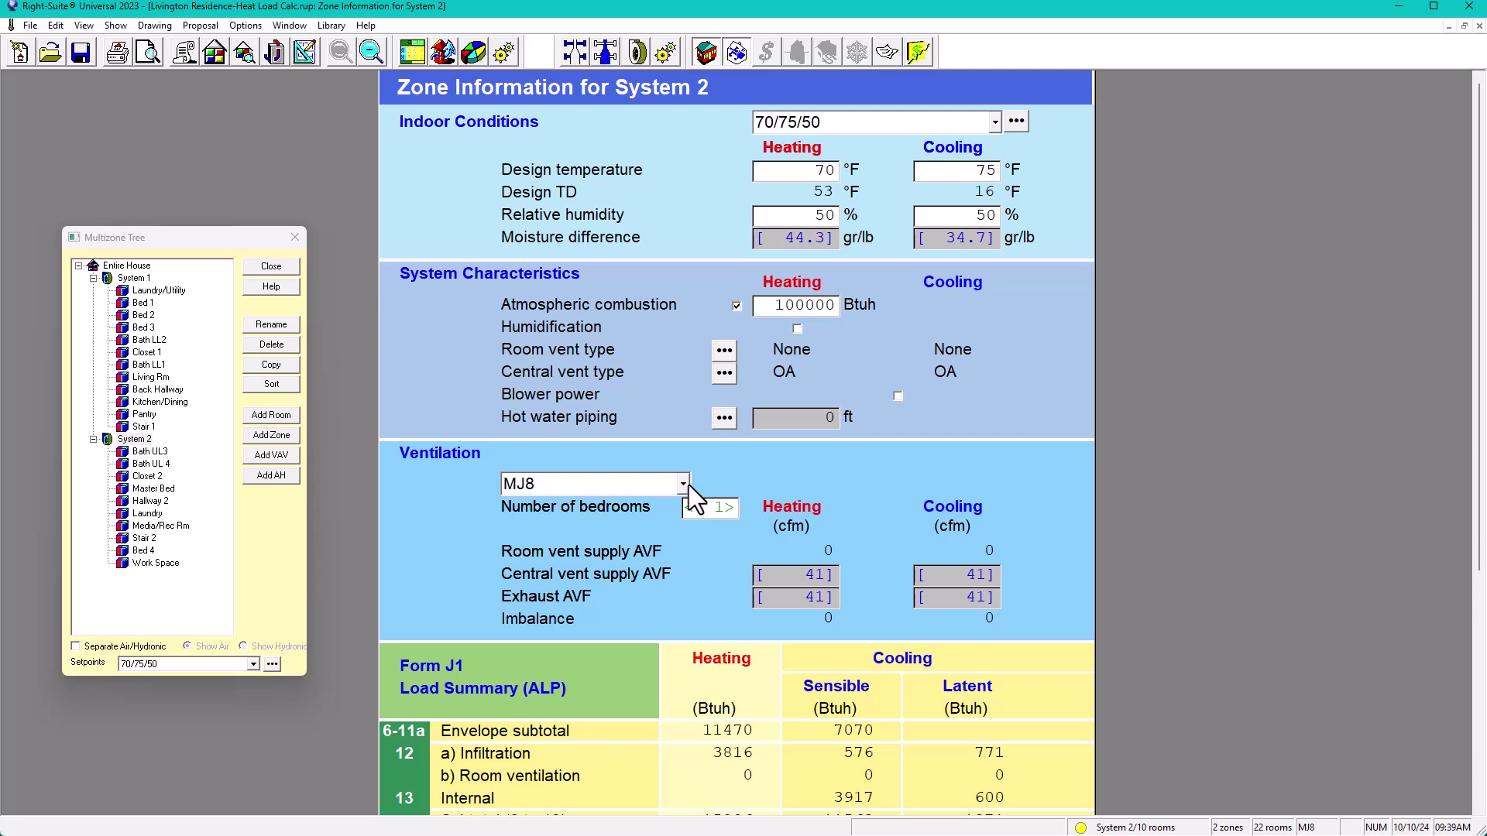
Set System 2's ventilation standard to ASHRAE 62.2-2010 and, after checking the second-floor plan, its number of bedrooms to 2
{"action": "left_click", "coordinate": [684, 485]}
{"action": "left_click", "coordinate": [591, 582]}
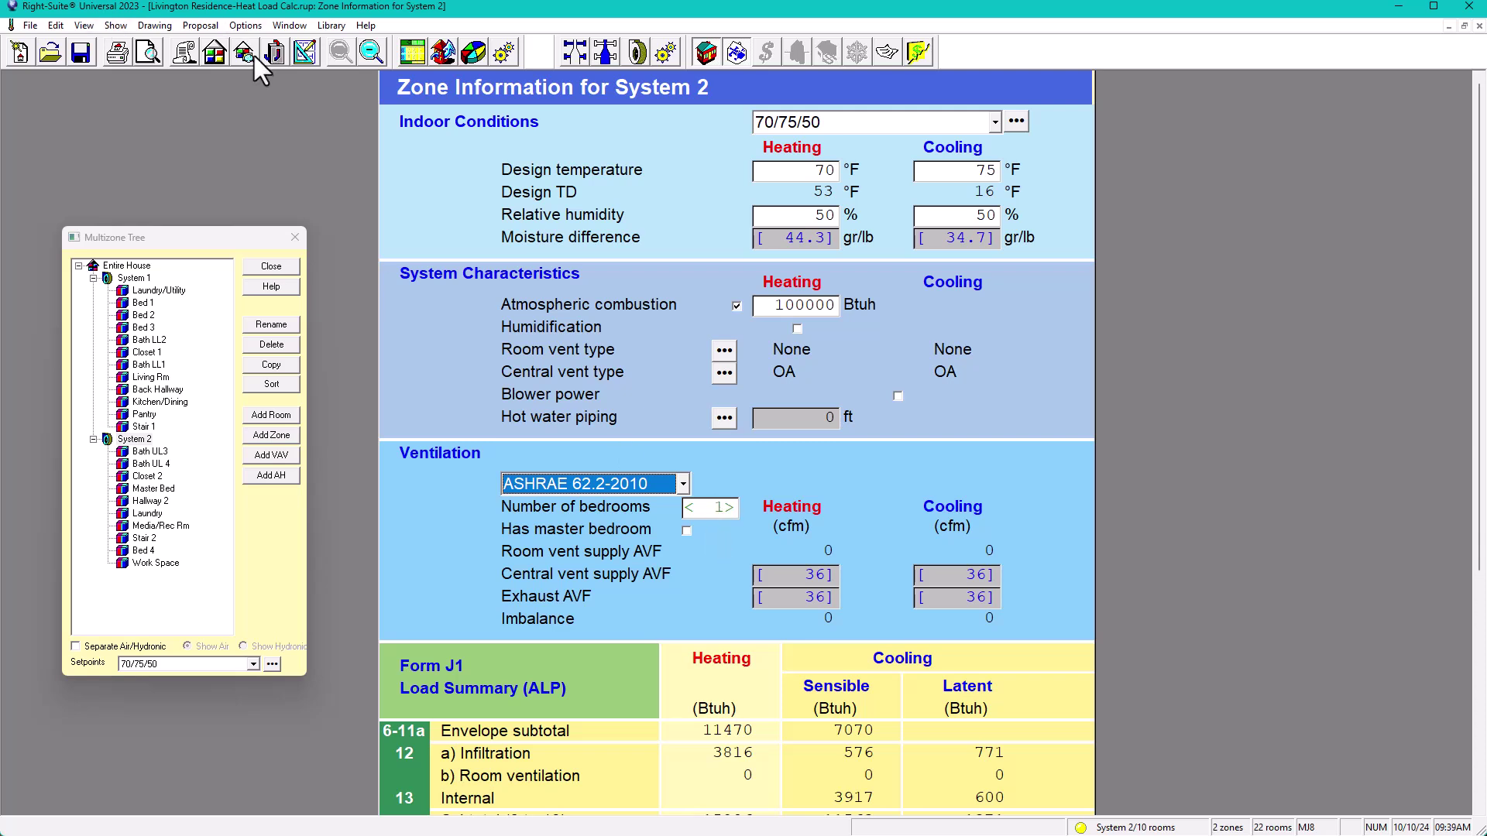
{"action": "left_click", "coordinate": [302, 51]}
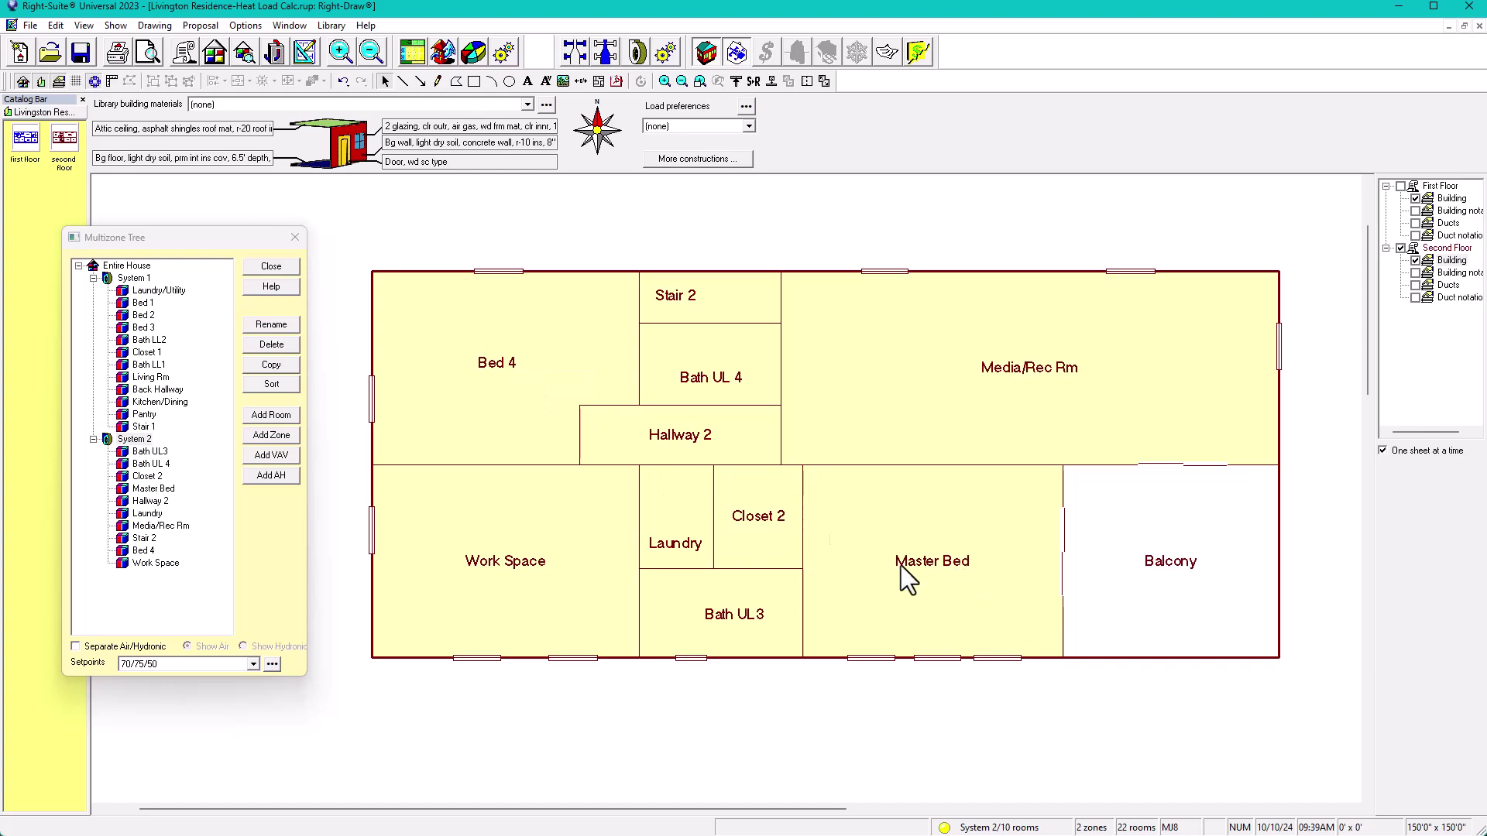
{"action": "left_click", "coordinate": [244, 51]}
{"action": "left_click", "coordinate": [711, 507]}
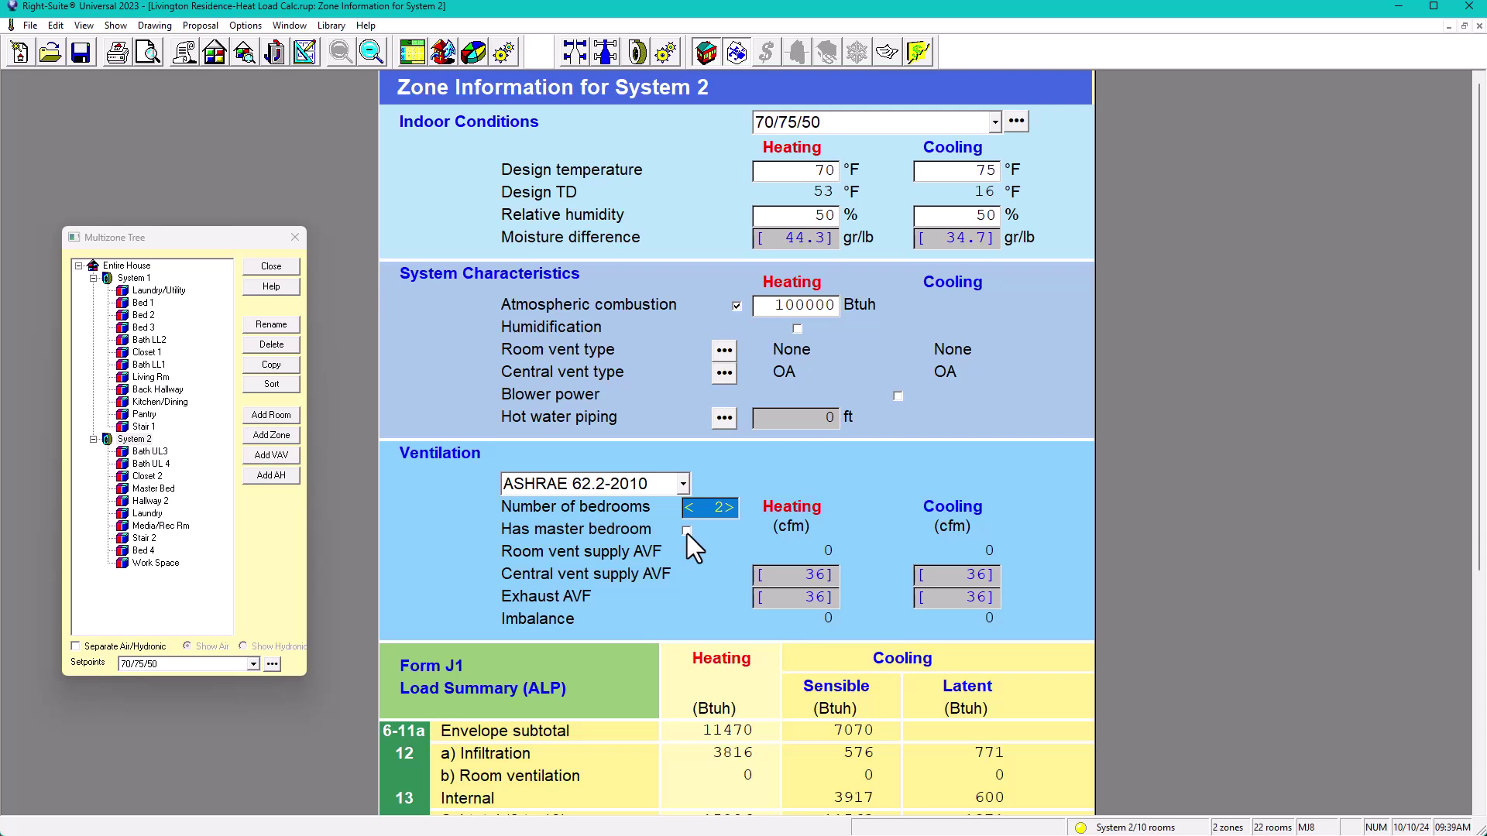
{"action": "key", "text": "Tab"}
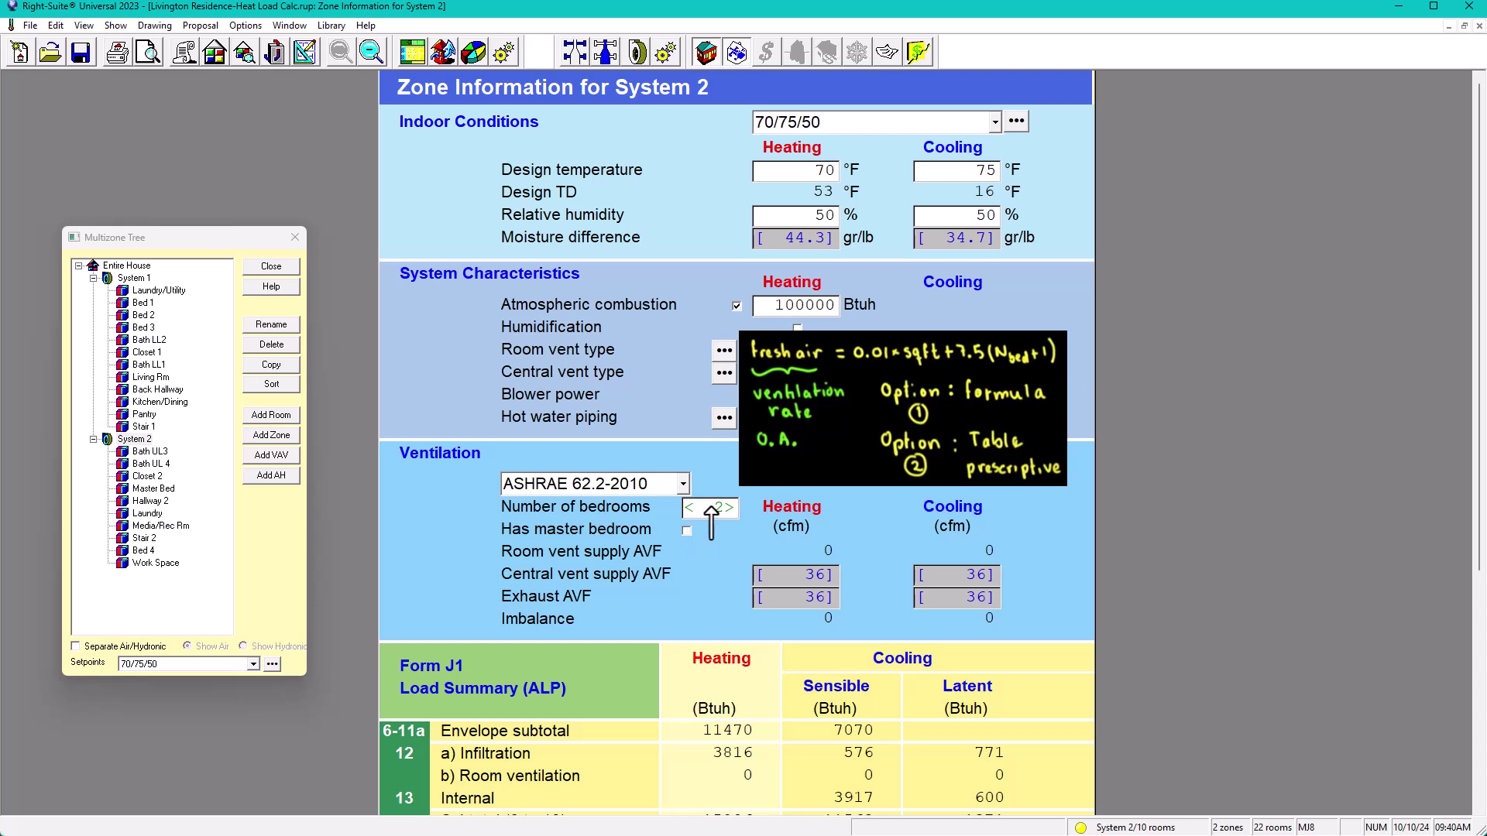
Mark System 2 as having the master bedroom, check the second-floor plan, and return to the zone information
{"action": "left_click", "coordinate": [687, 531]}
{"action": "left_click", "coordinate": [308, 56]}
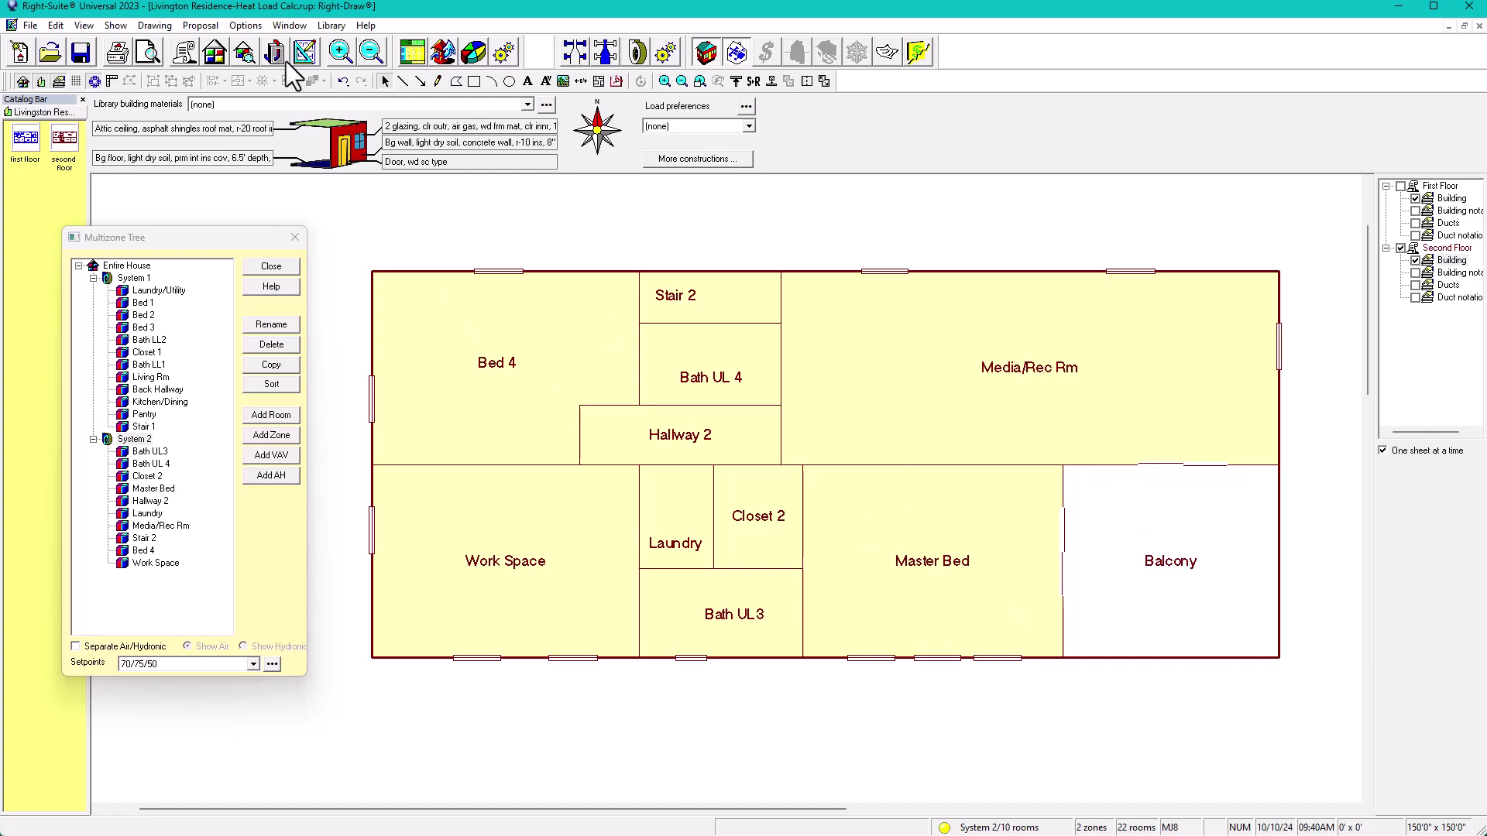
{"action": "left_click", "coordinate": [244, 48]}
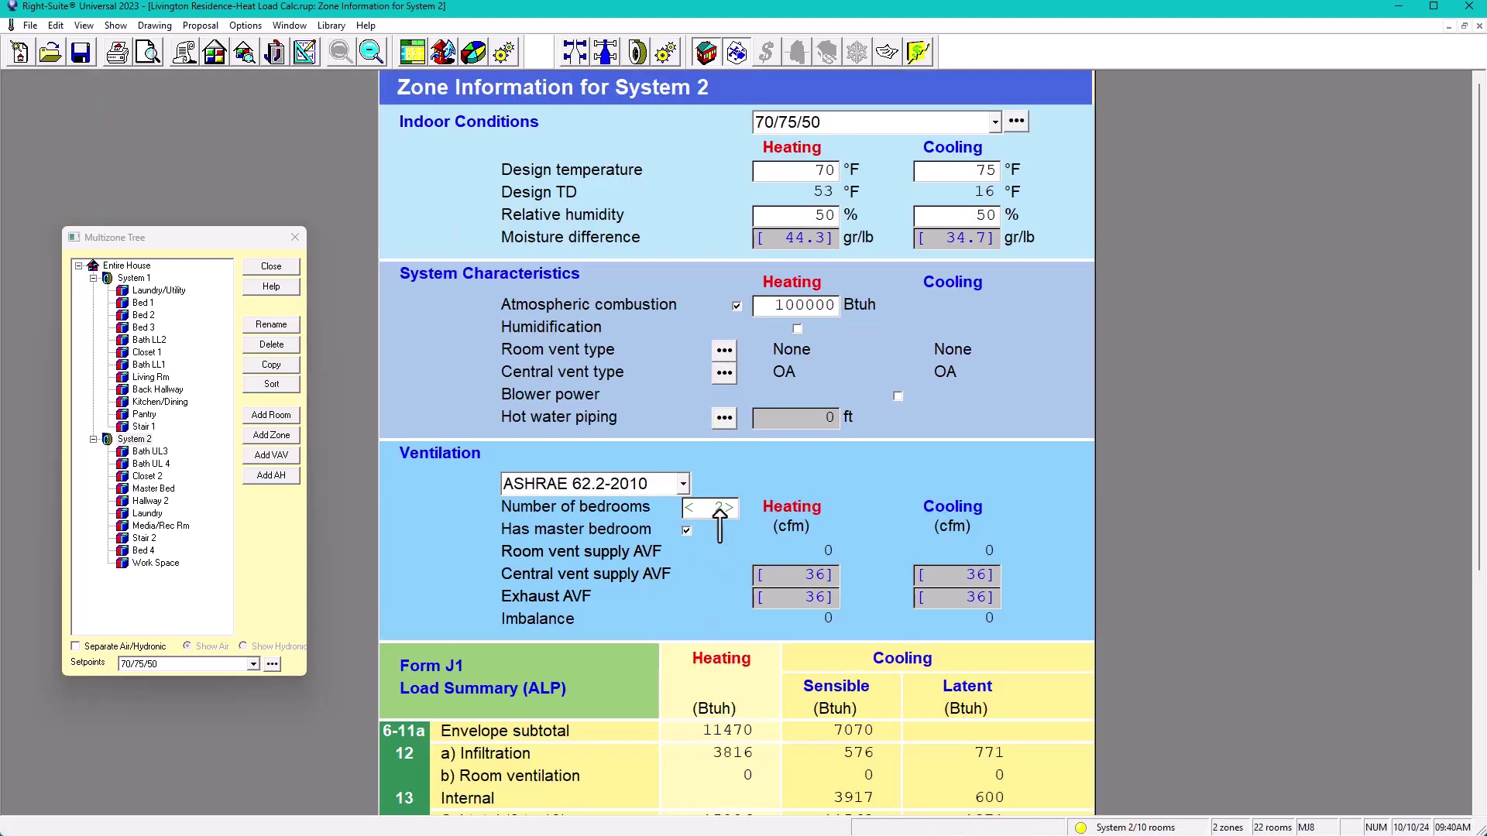
Display System 1's zone information and examine its Form J1 load summary and equipment capacity
{"action": "left_click", "coordinate": [135, 278]}
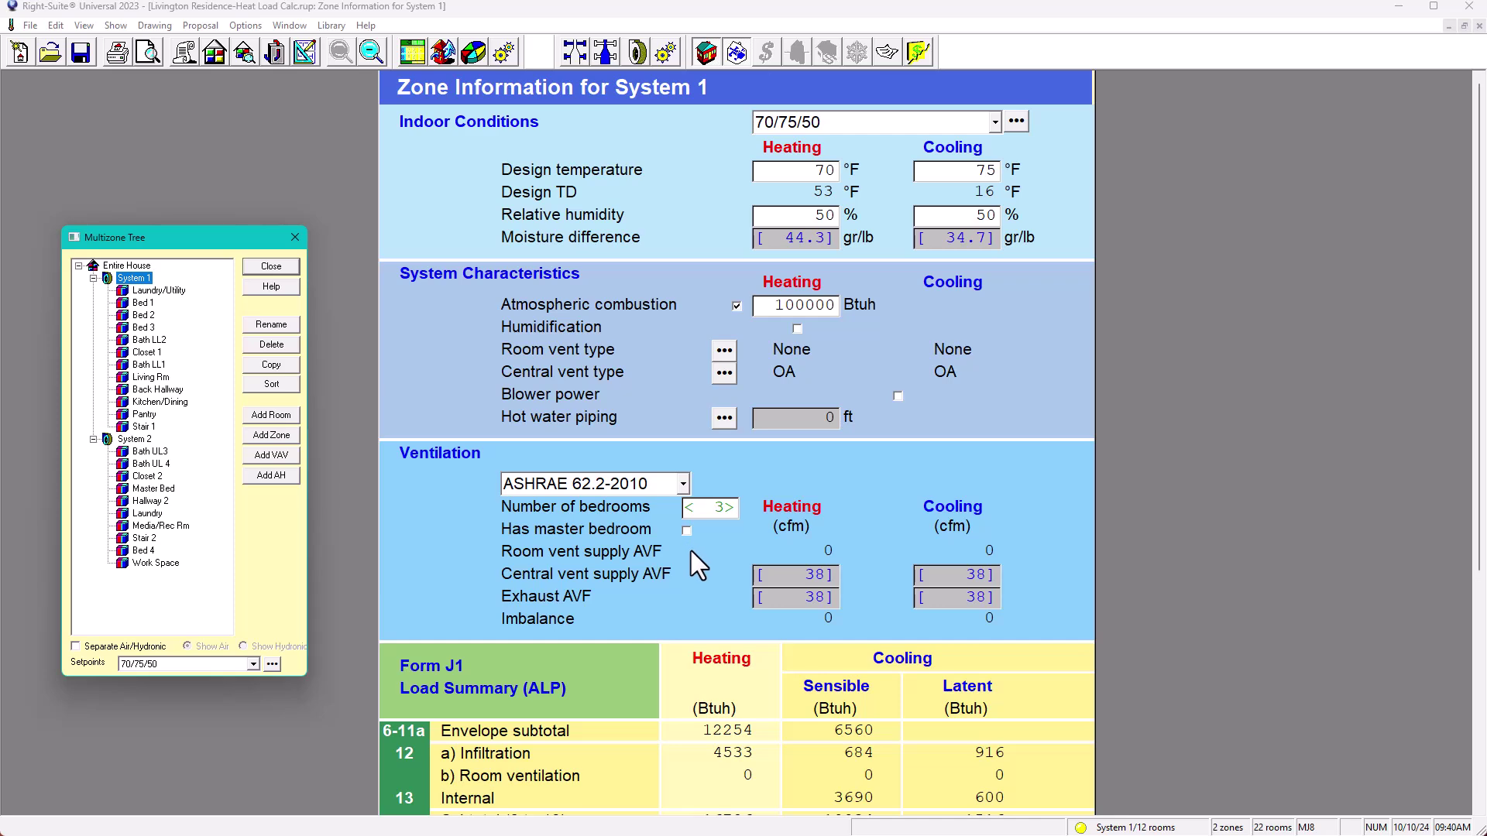
{"action": "scroll", "coordinate": [1084, 590], "scroll_direction": "down", "scroll_amount": 5}
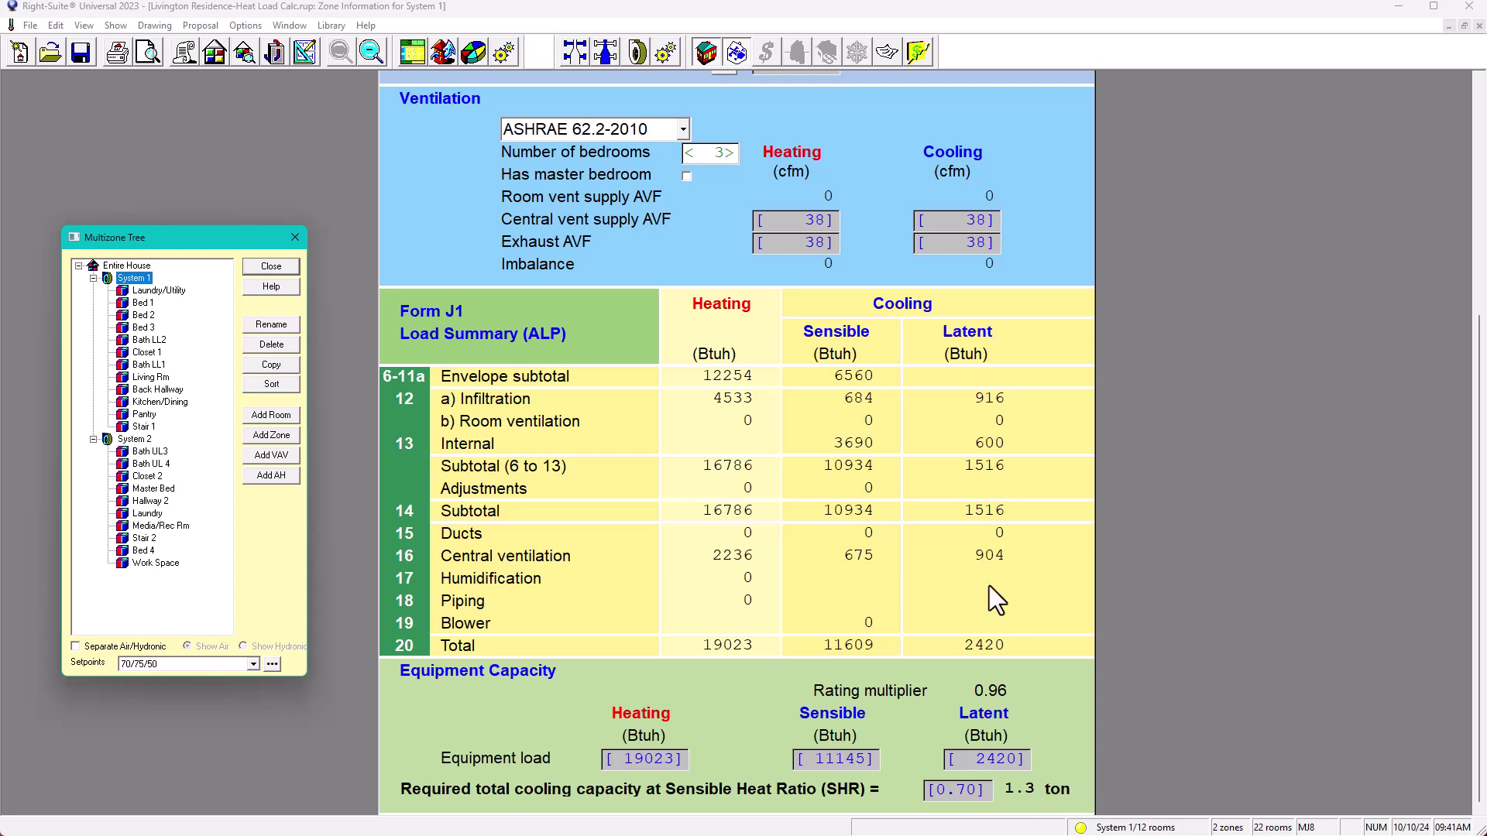
{"action": "scroll", "coordinate": [903, 546], "scroll_direction": "up", "scroll_amount": 5}
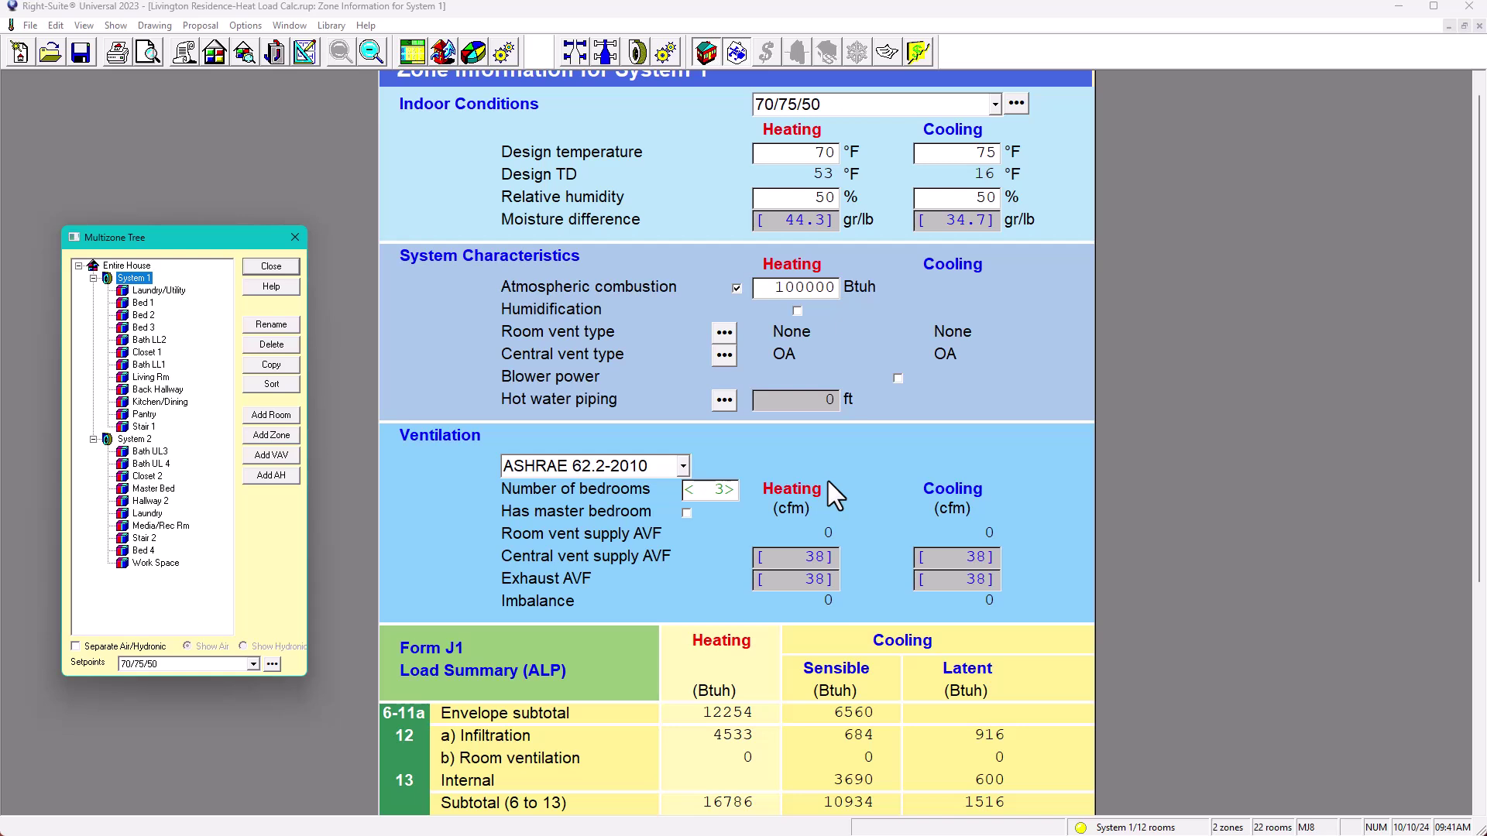
Try ASHRAE 62.2-2013 as System 1's ventilation standard and examine its effect on the load summary
{"action": "left_click", "coordinate": [685, 472]}
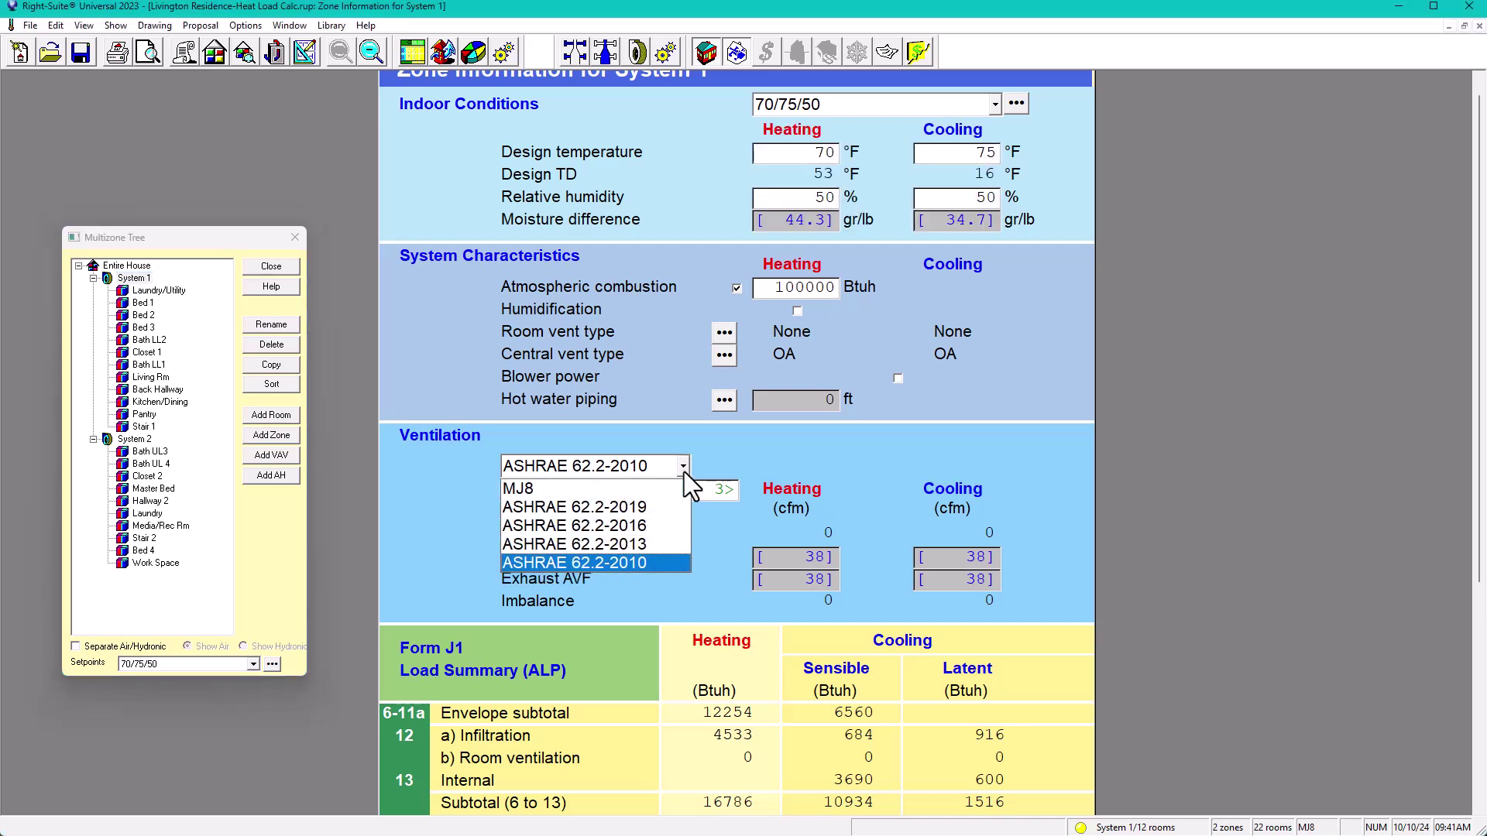
{"action": "left_click", "coordinate": [631, 545]}
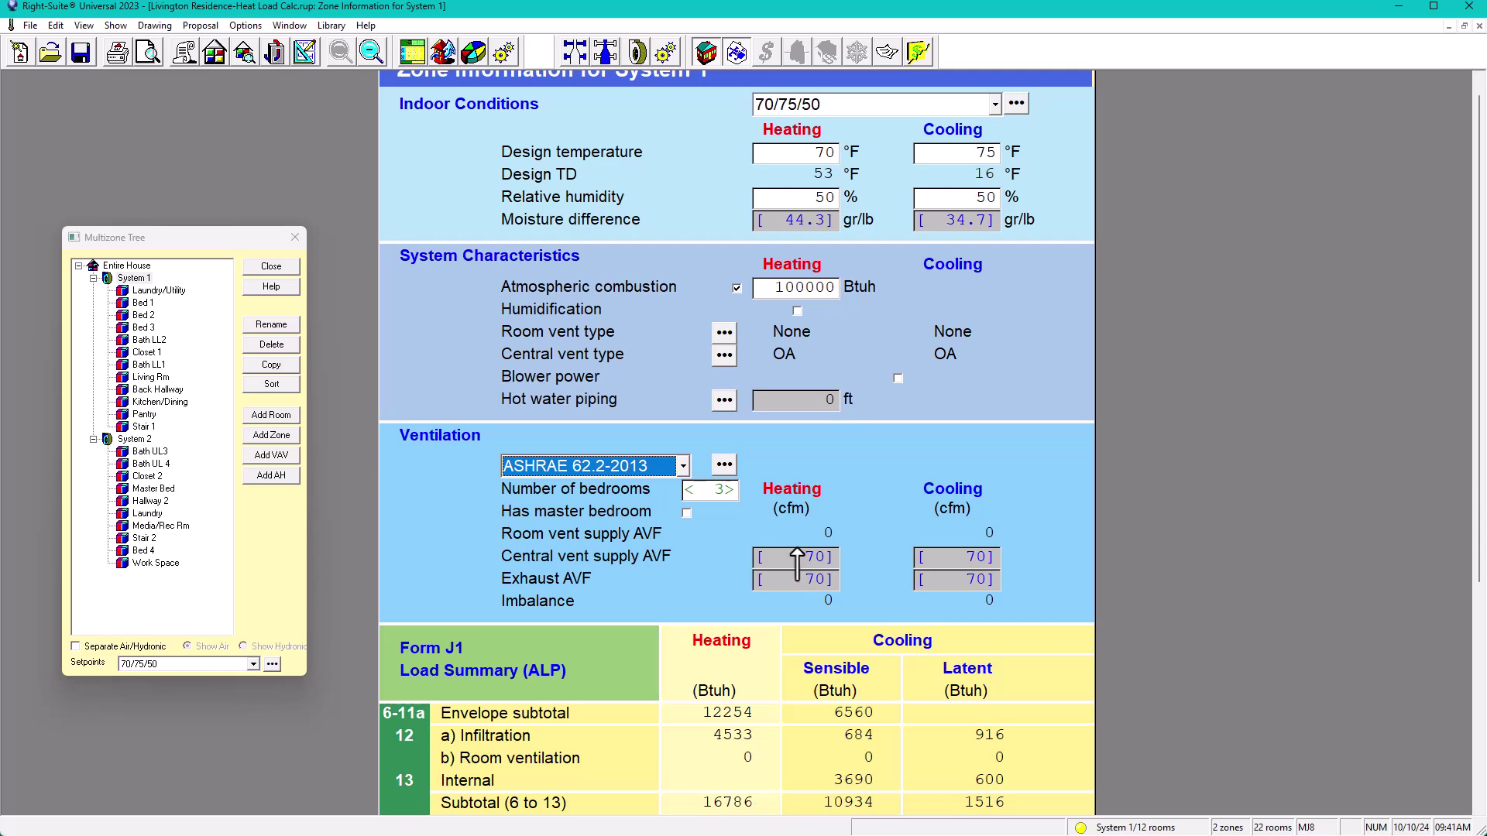
{"action": "scroll", "coordinate": [888, 570], "scroll_direction": "down", "scroll_amount": 5}
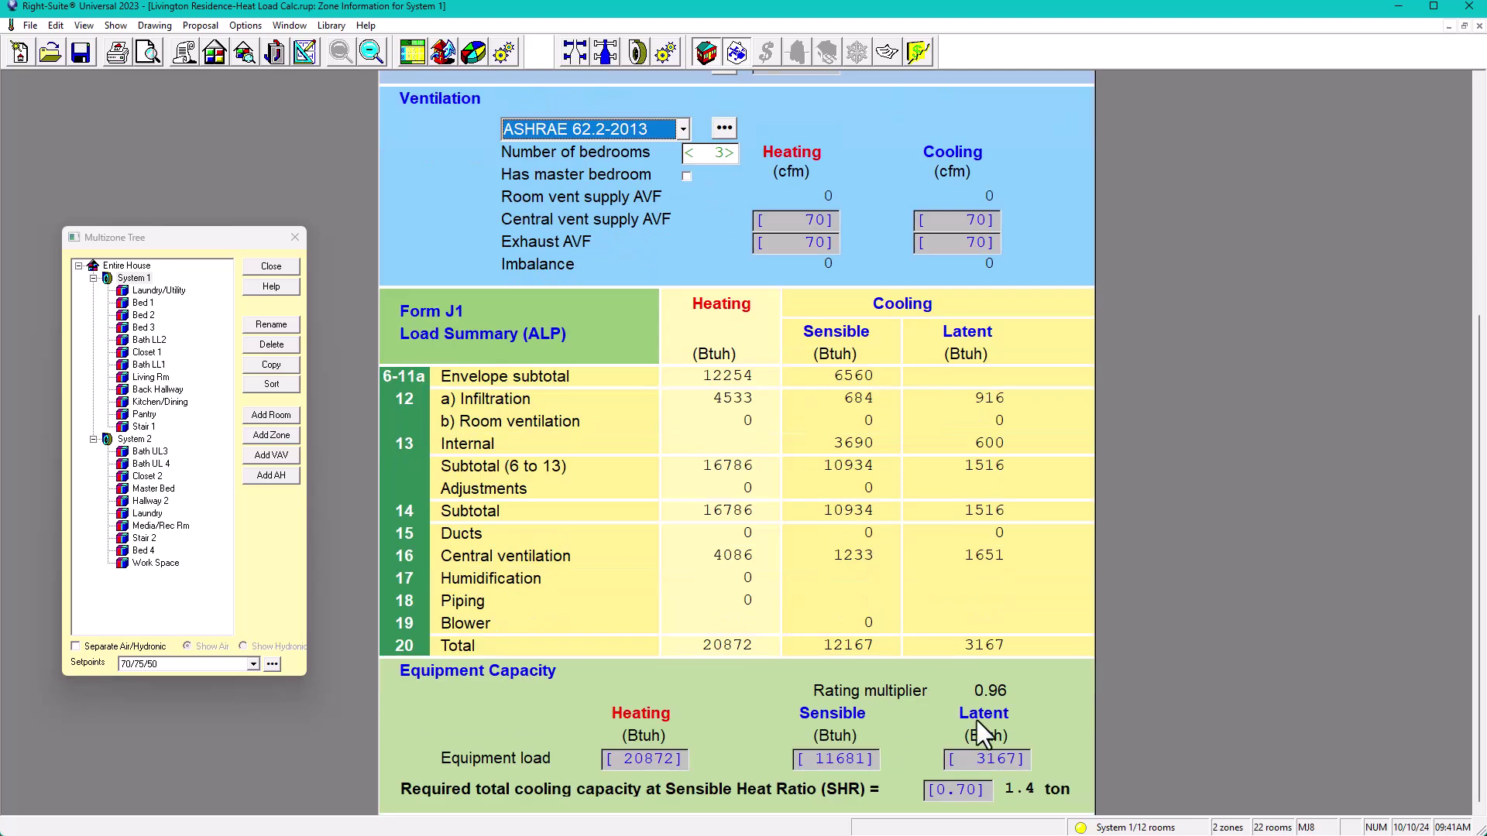
{"action": "scroll", "coordinate": [627, 416], "scroll_direction": "up", "scroll_amount": 5}
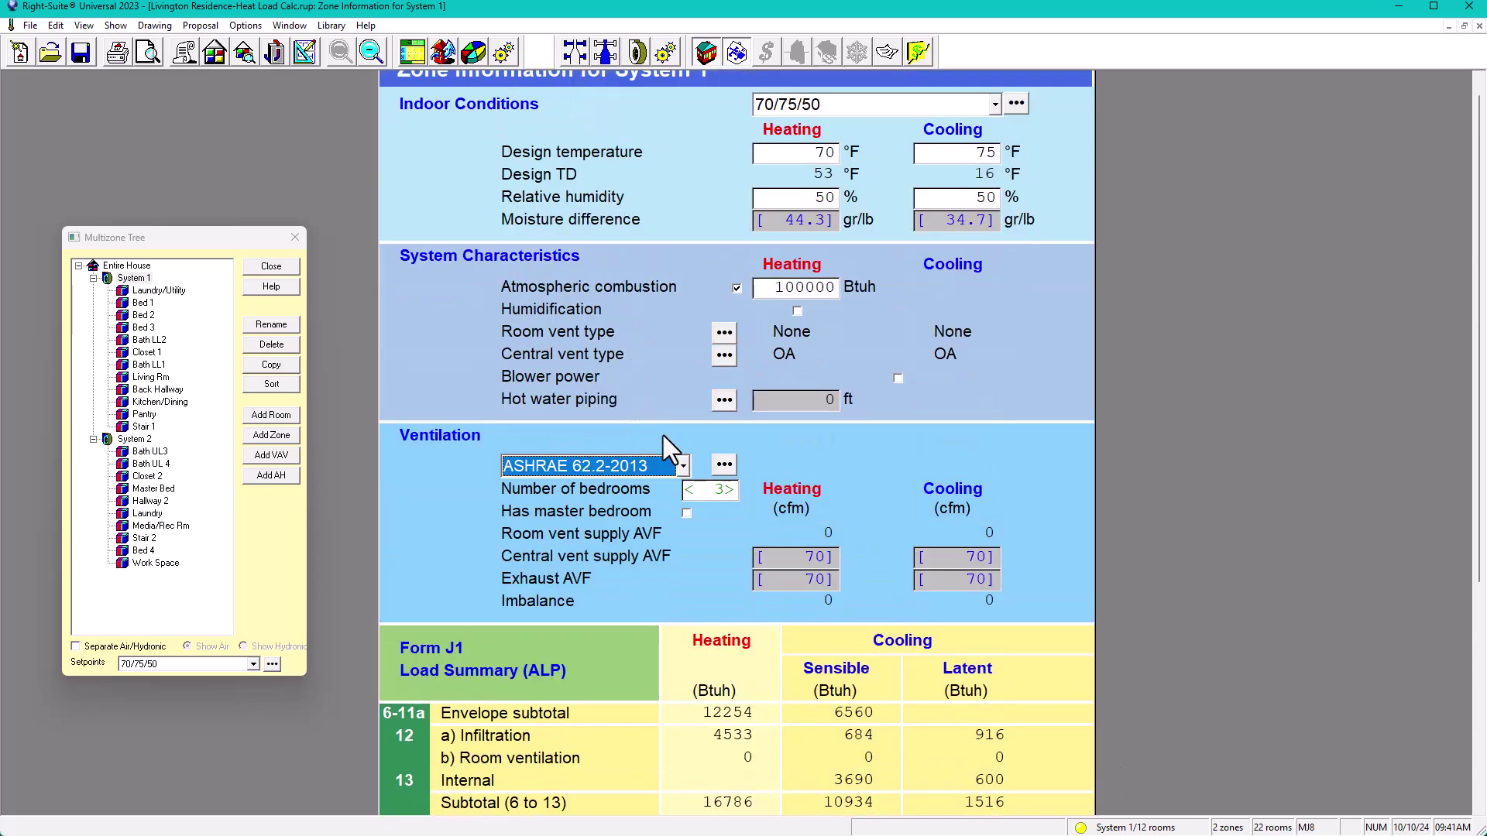
Try ASHRAE 62.2-2016 and ASHRAE 62.2-2019 as System 1's ventilation standard to compare the resulting airflows and loads
{"action": "left_click", "coordinate": [683, 467]}
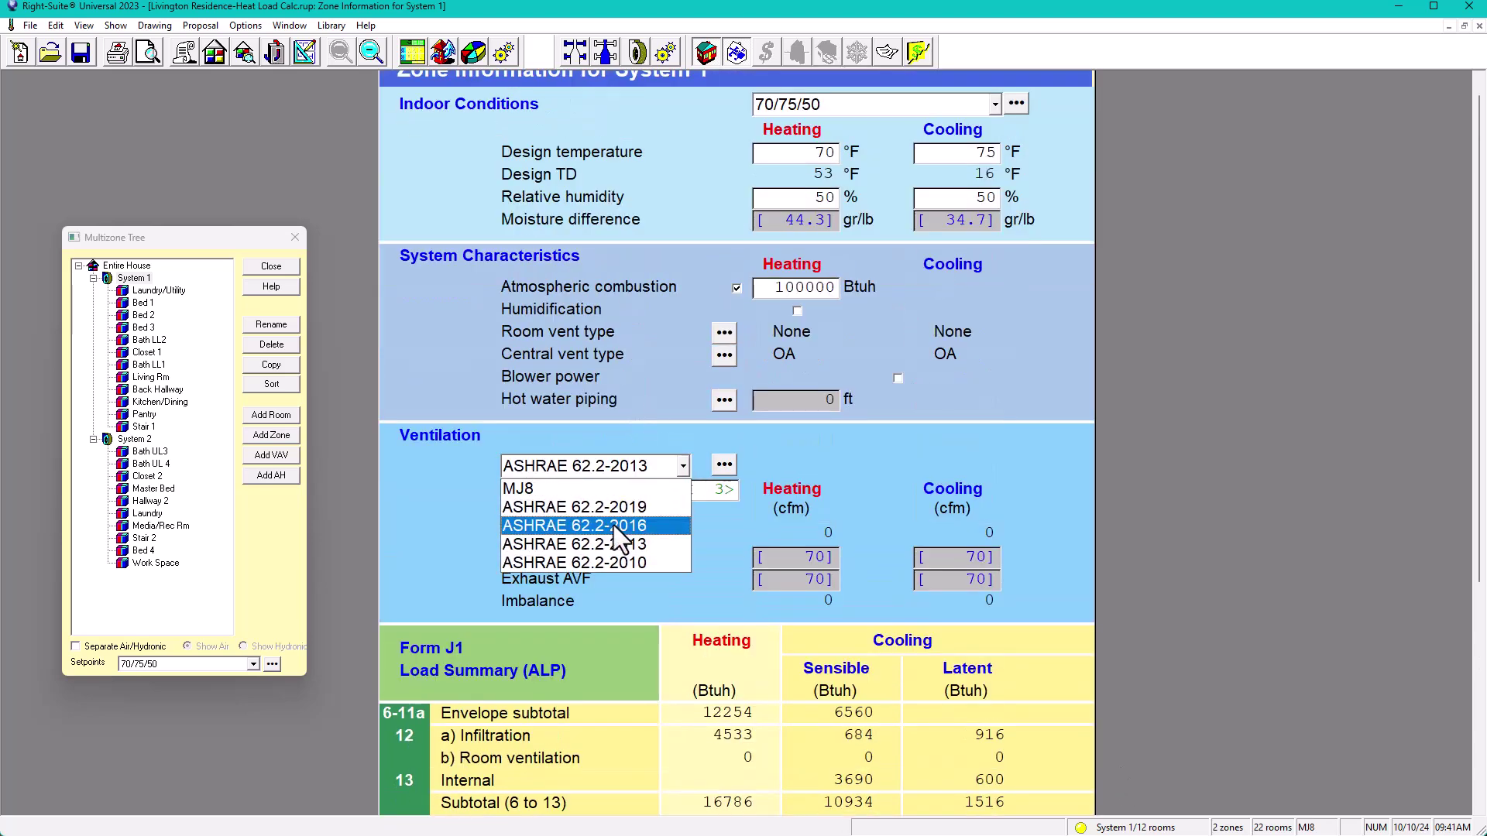
{"action": "left_click", "coordinate": [619, 527]}
{"action": "scroll", "coordinate": [991, 597], "scroll_direction": "down", "scroll_amount": 6}
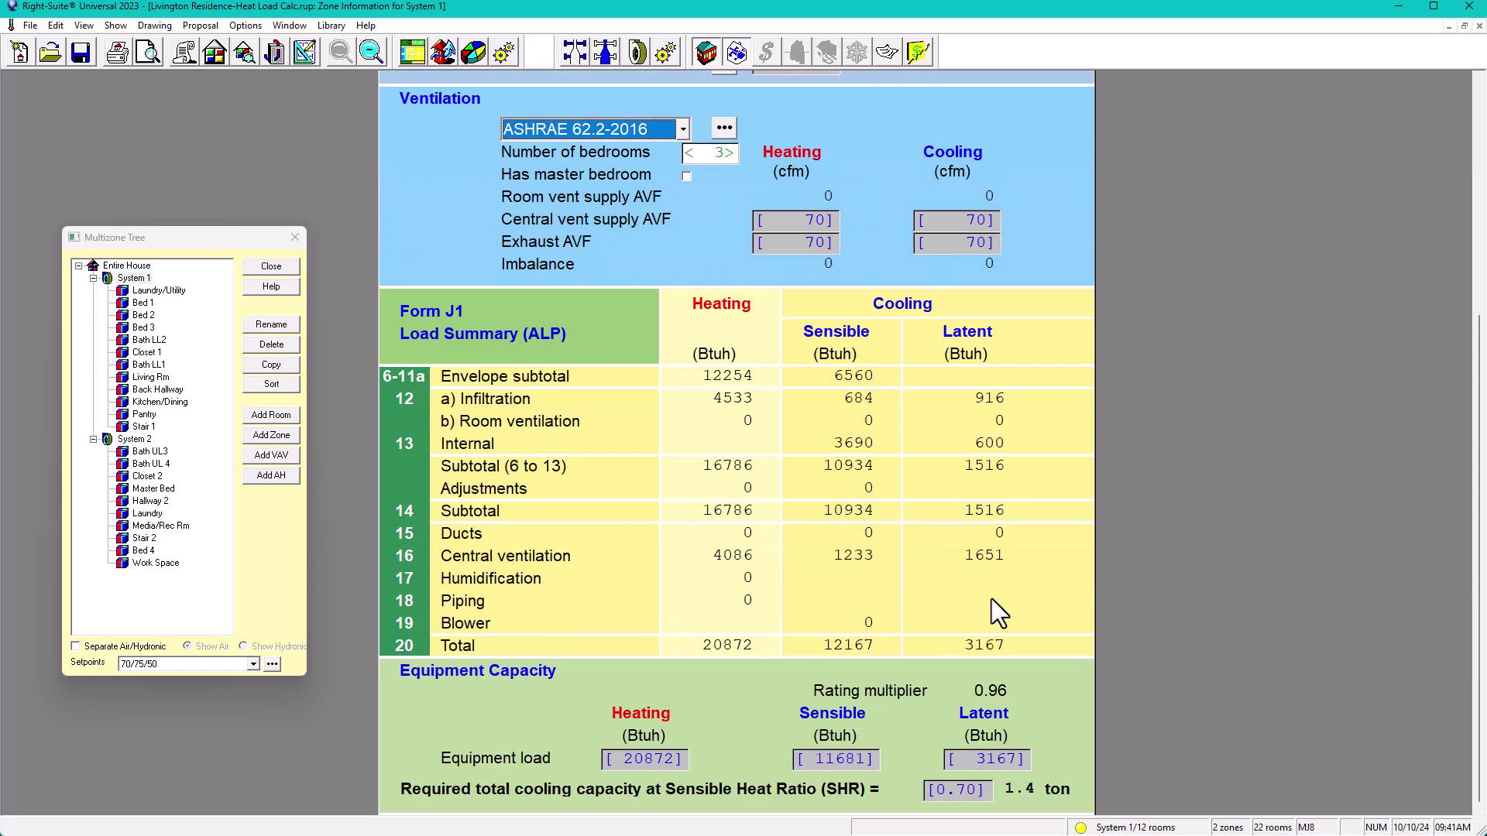
{"action": "scroll", "coordinate": [660, 447], "scroll_direction": "up", "scroll_amount": 6}
{"action": "left_click", "coordinate": [682, 484]}
{"action": "left_click", "coordinate": [639, 514]}
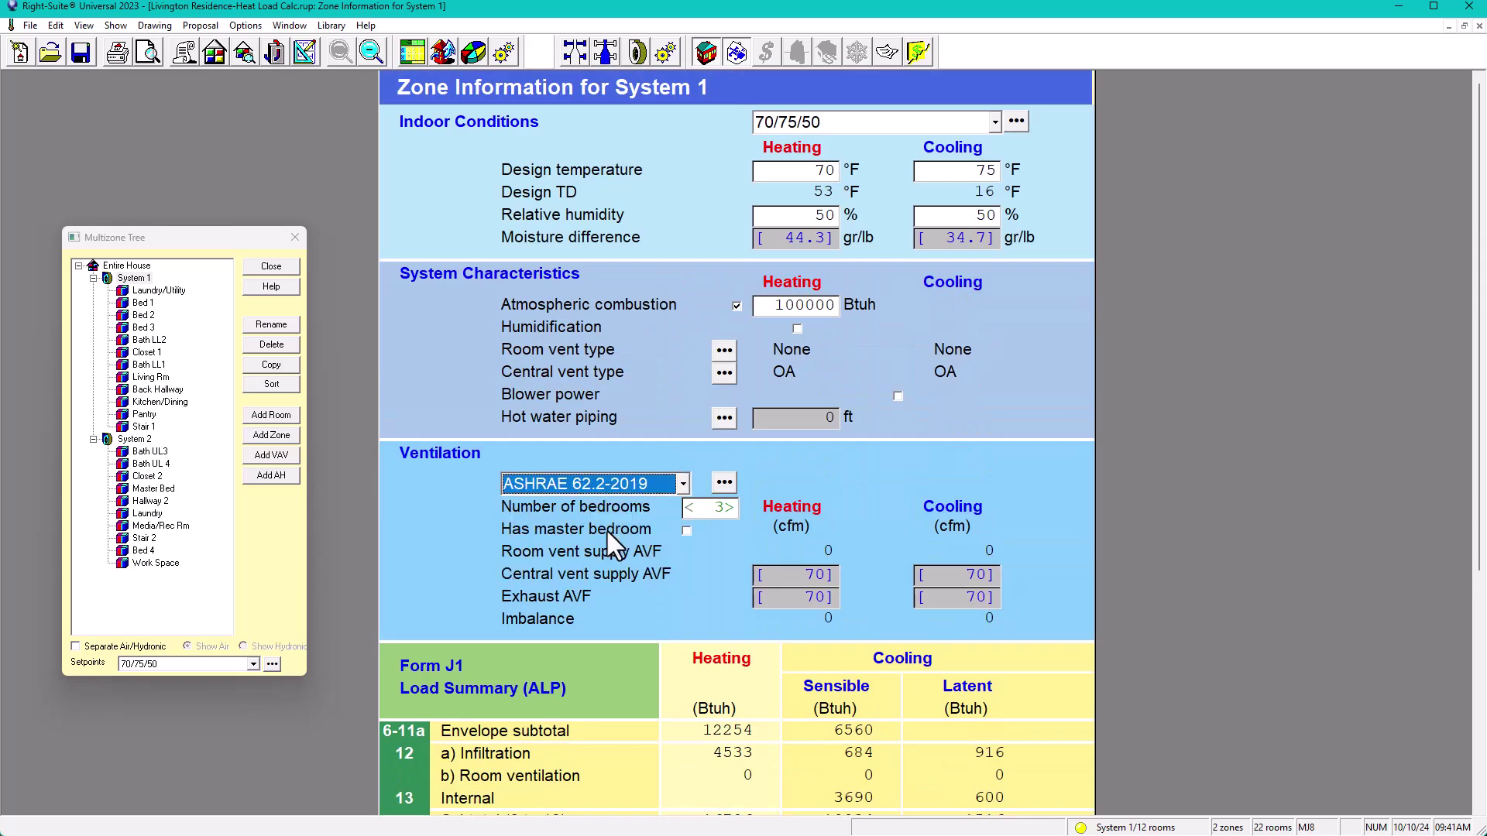
Set System 1's ventilation standard back to ASHRAE 62.2-2013 and review its load summary and required cooling capacity
{"action": "left_click", "coordinate": [685, 485]}
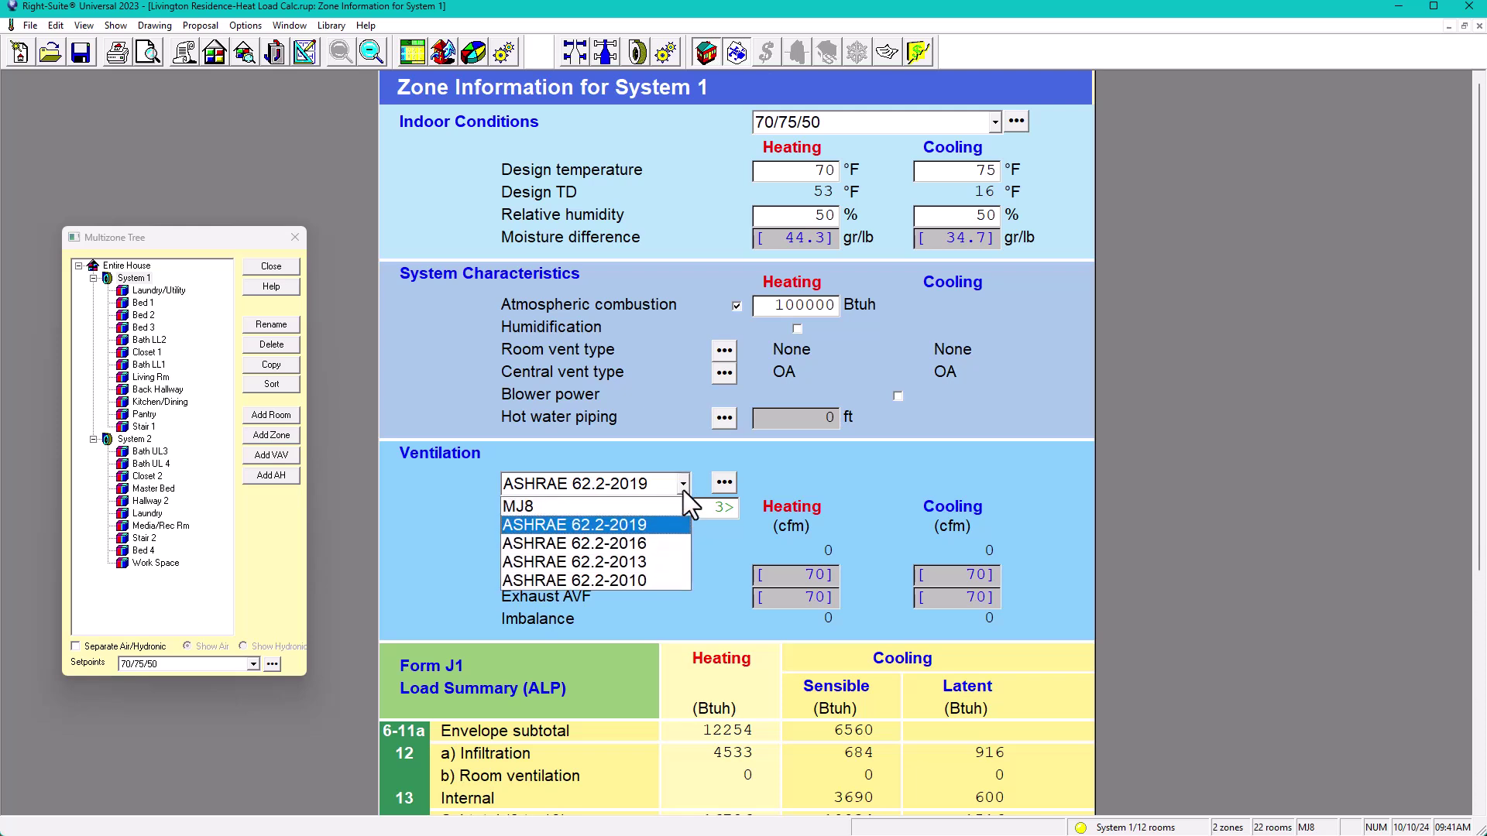
{"action": "left_click", "coordinate": [624, 562]}
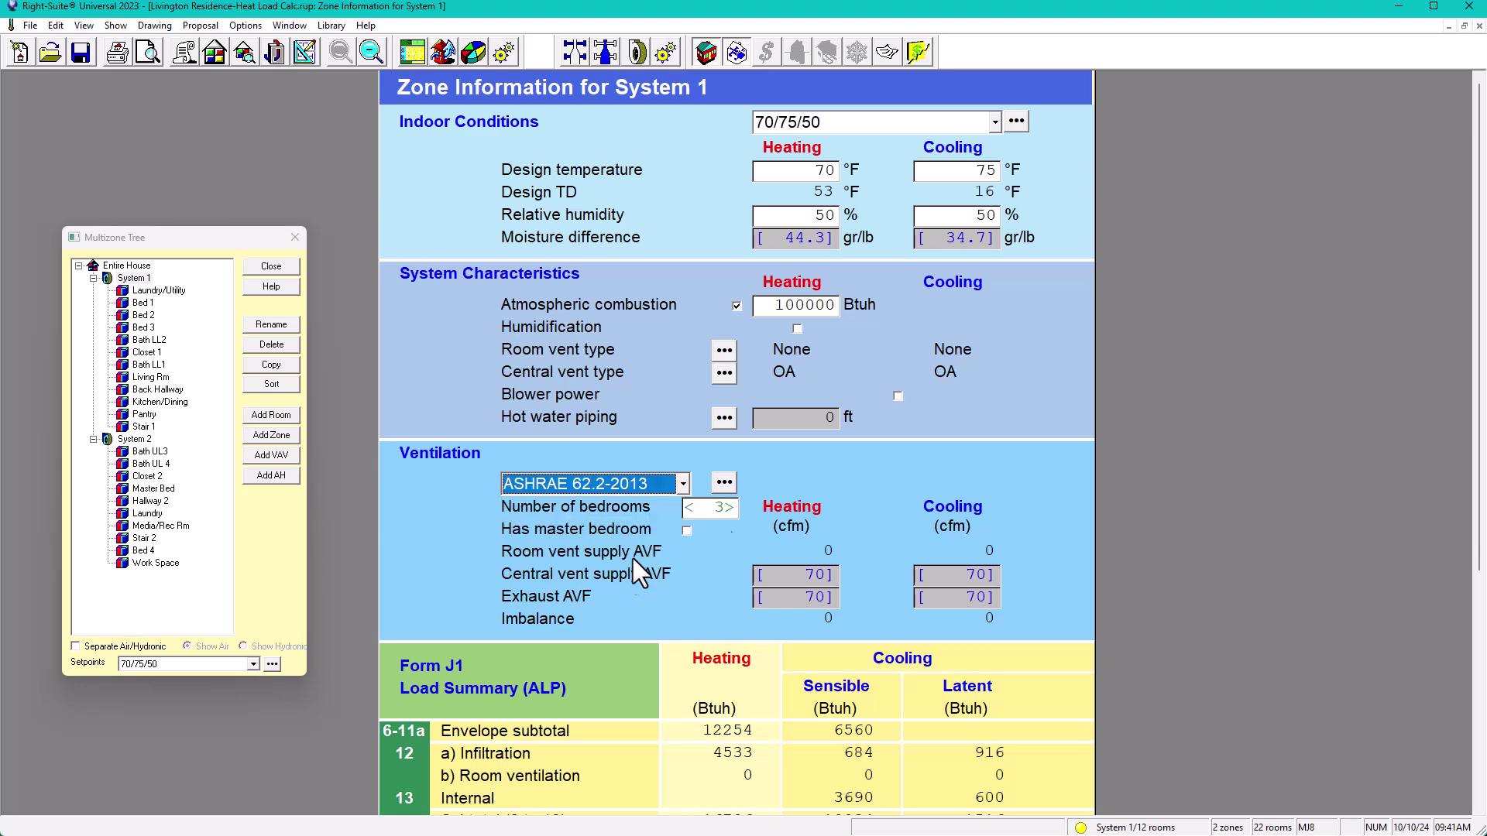
{"action": "scroll", "coordinate": [823, 580], "scroll_direction": "down", "scroll_amount": 5}
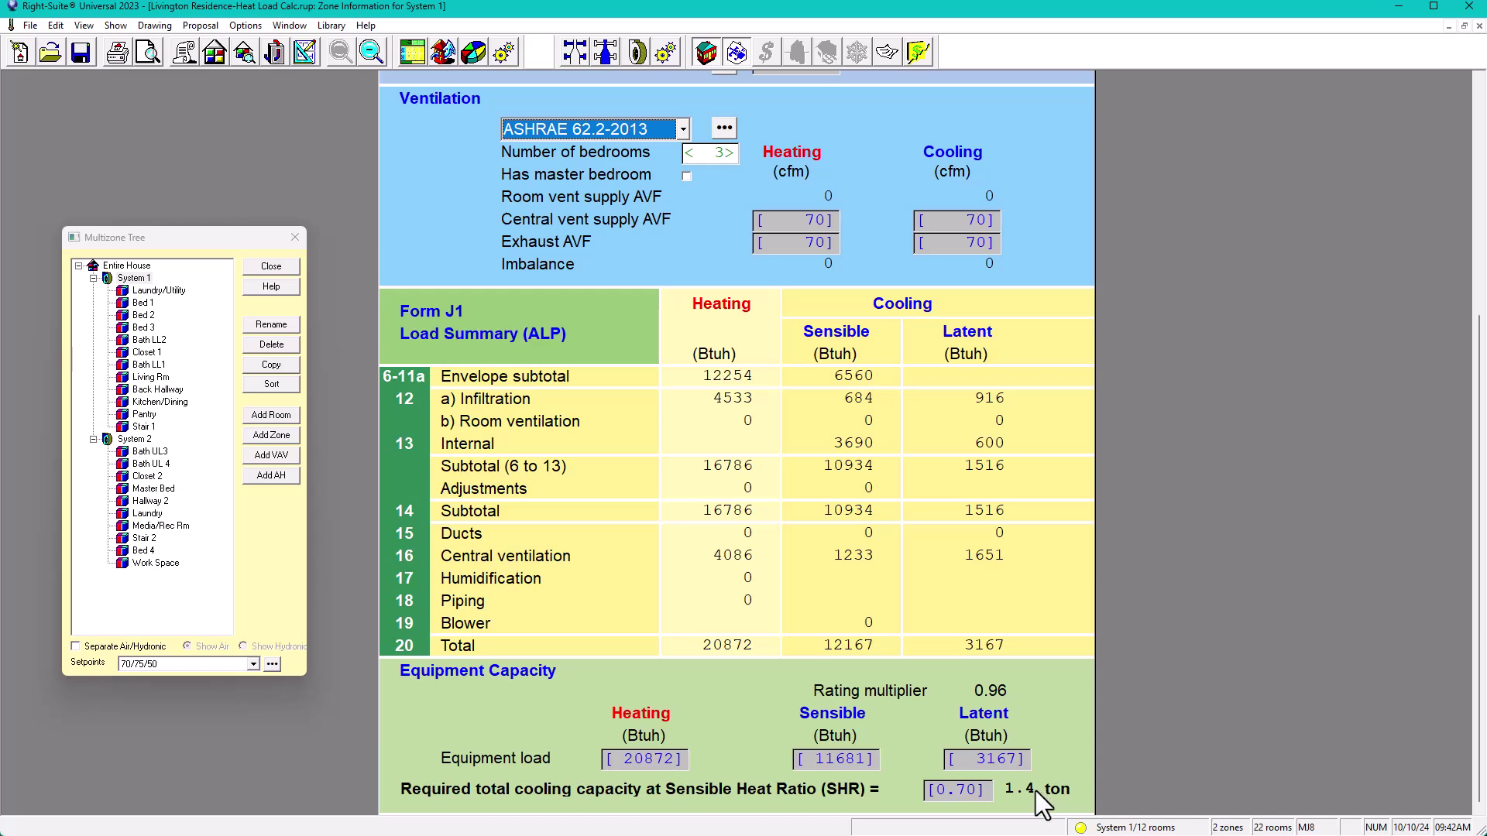
{"action": "scroll", "coordinate": [1033, 798], "scroll_direction": "up", "scroll_amount": 5}
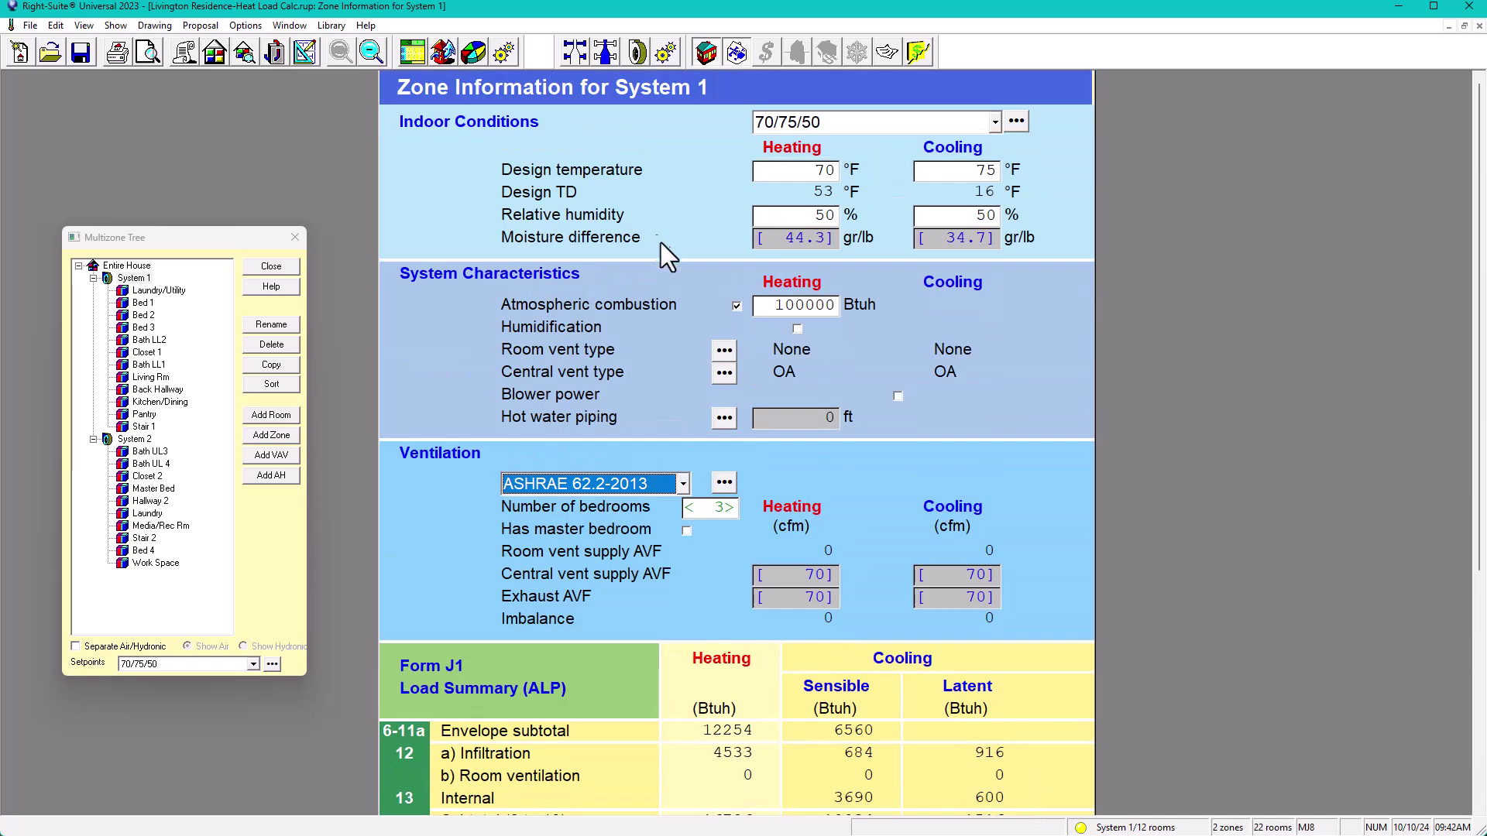
Try System 1 with and without the 500 W blower power to compare its load summary and required cooling capacity
{"action": "left_click", "coordinate": [898, 396]}
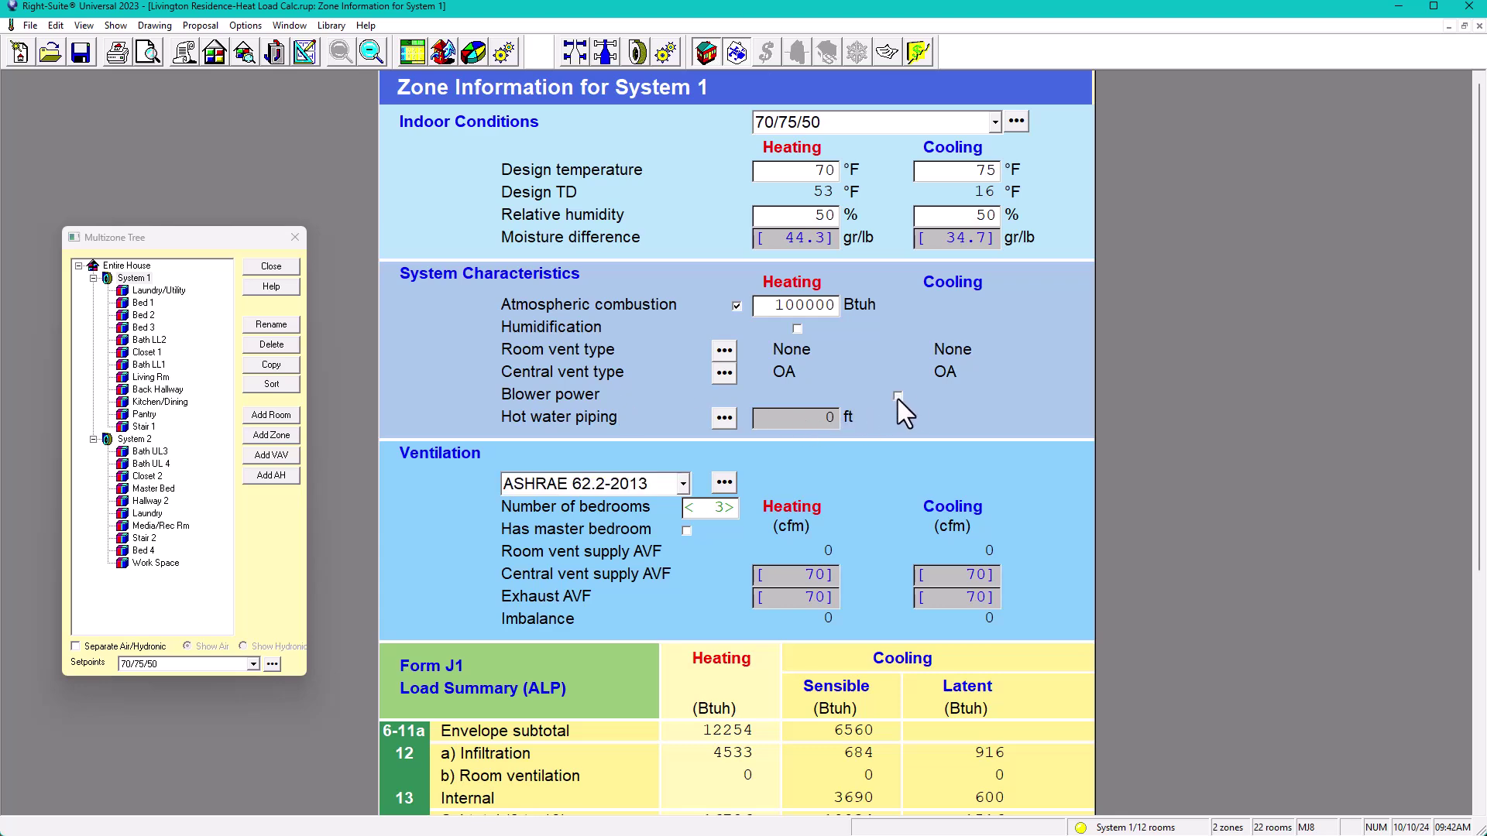
{"action": "scroll", "coordinate": [967, 397], "scroll_direction": "down", "scroll_amount": 5}
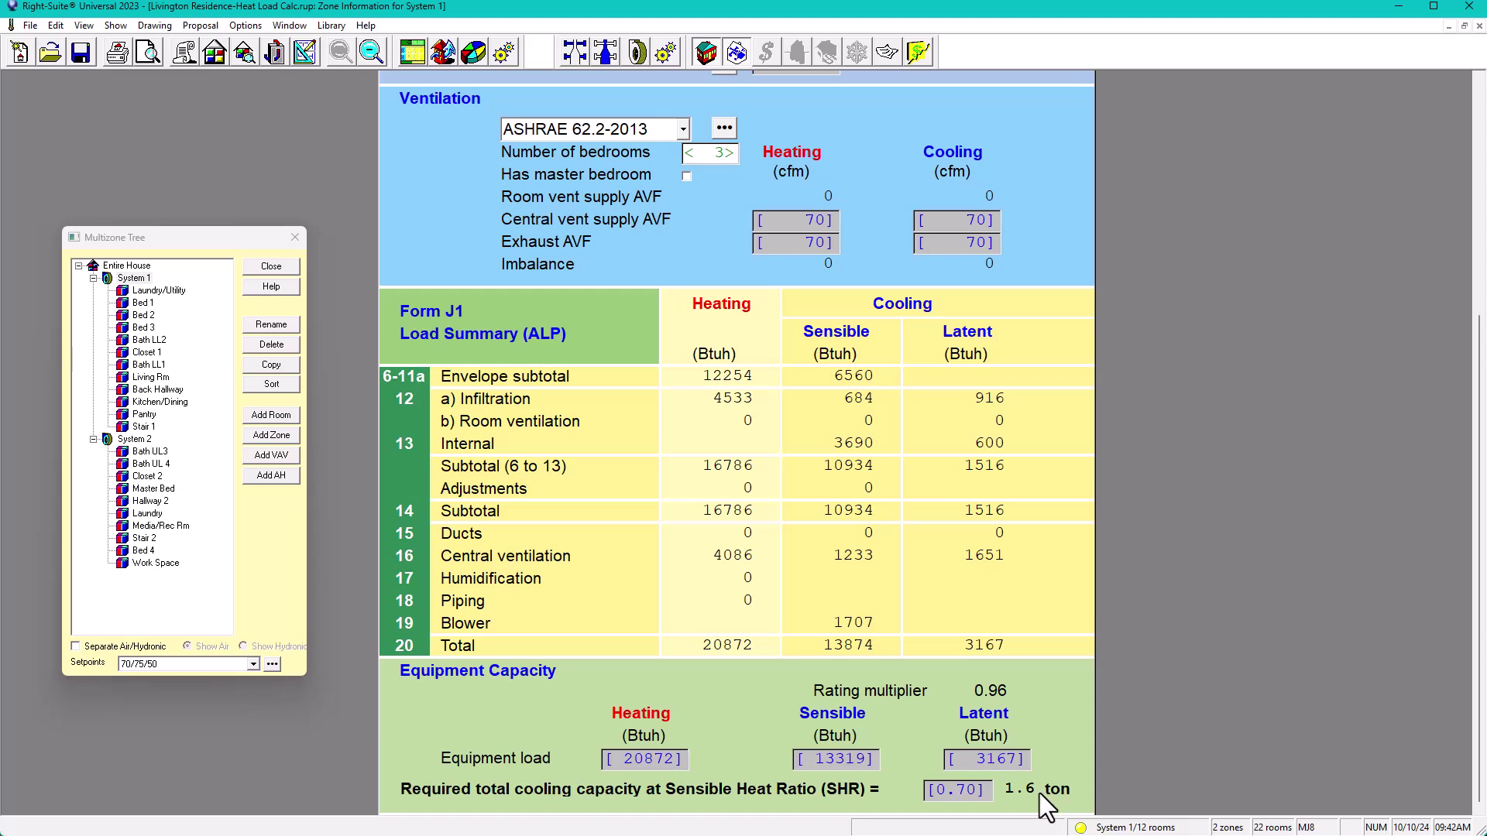
{"action": "scroll", "coordinate": [875, 290], "scroll_direction": "up", "scroll_amount": 5}
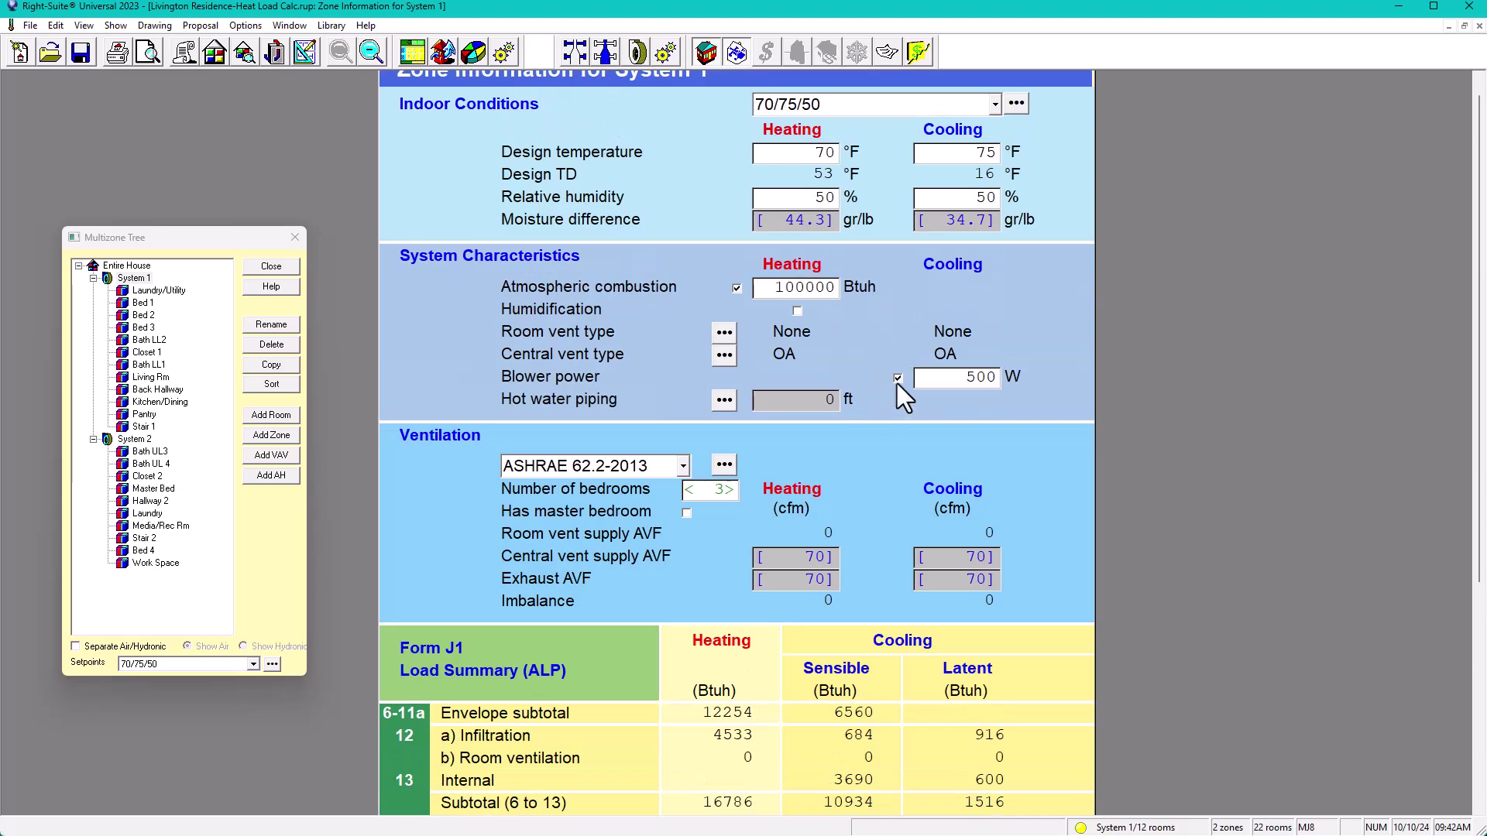
{"action": "scroll", "coordinate": [896, 384], "scroll_direction": "down", "scroll_amount": 5}
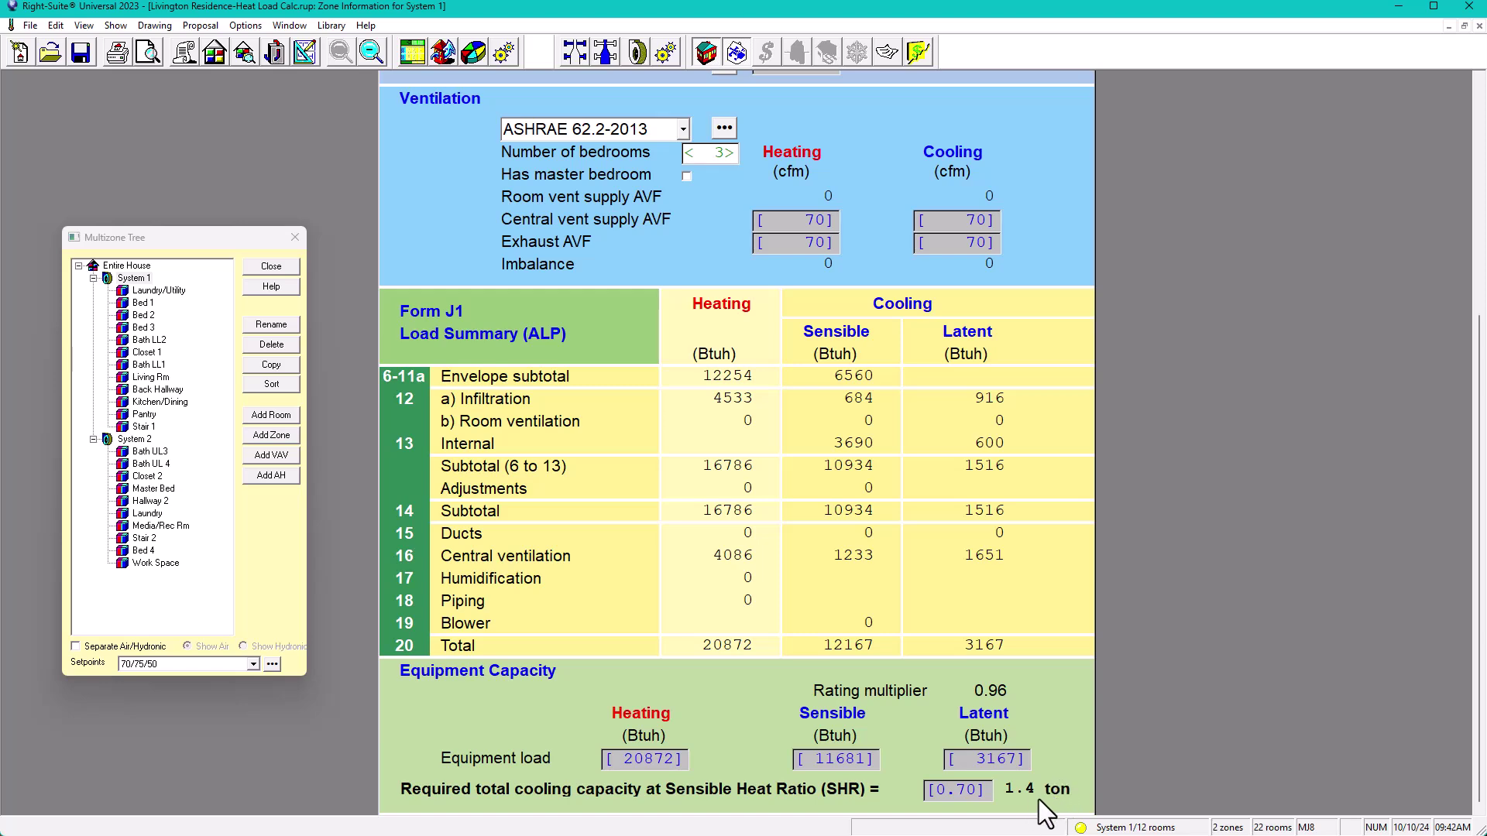
{"action": "scroll", "coordinate": [964, 558], "scroll_direction": "up", "scroll_amount": 4}
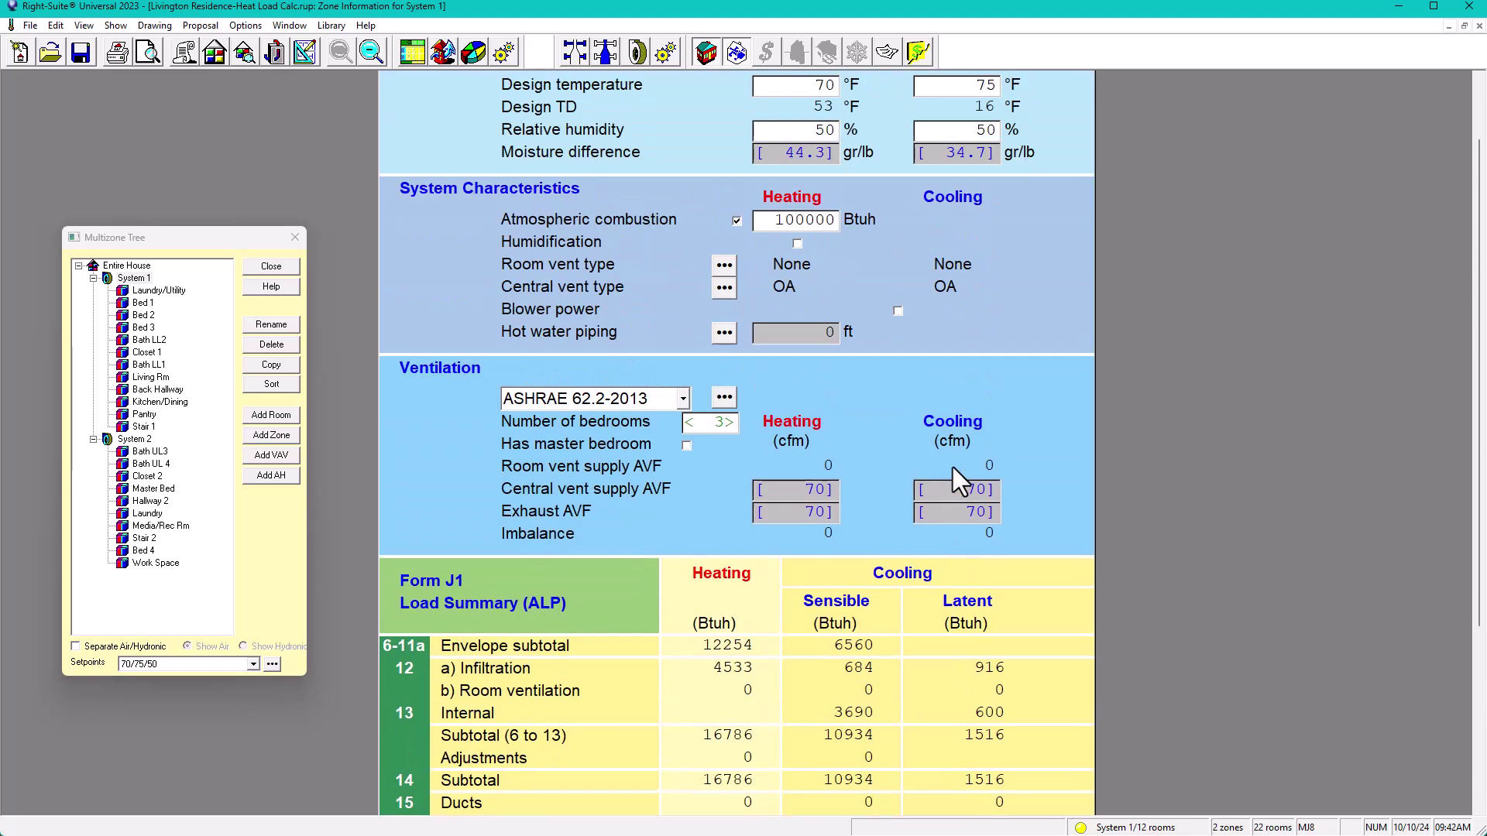
Enable the 500 W blower power for System 1 and review its load summary and required cooling capacity
{"action": "left_click", "coordinate": [899, 312]}
{"action": "scroll", "coordinate": [903, 310], "scroll_direction": "down", "scroll_amount": 4}
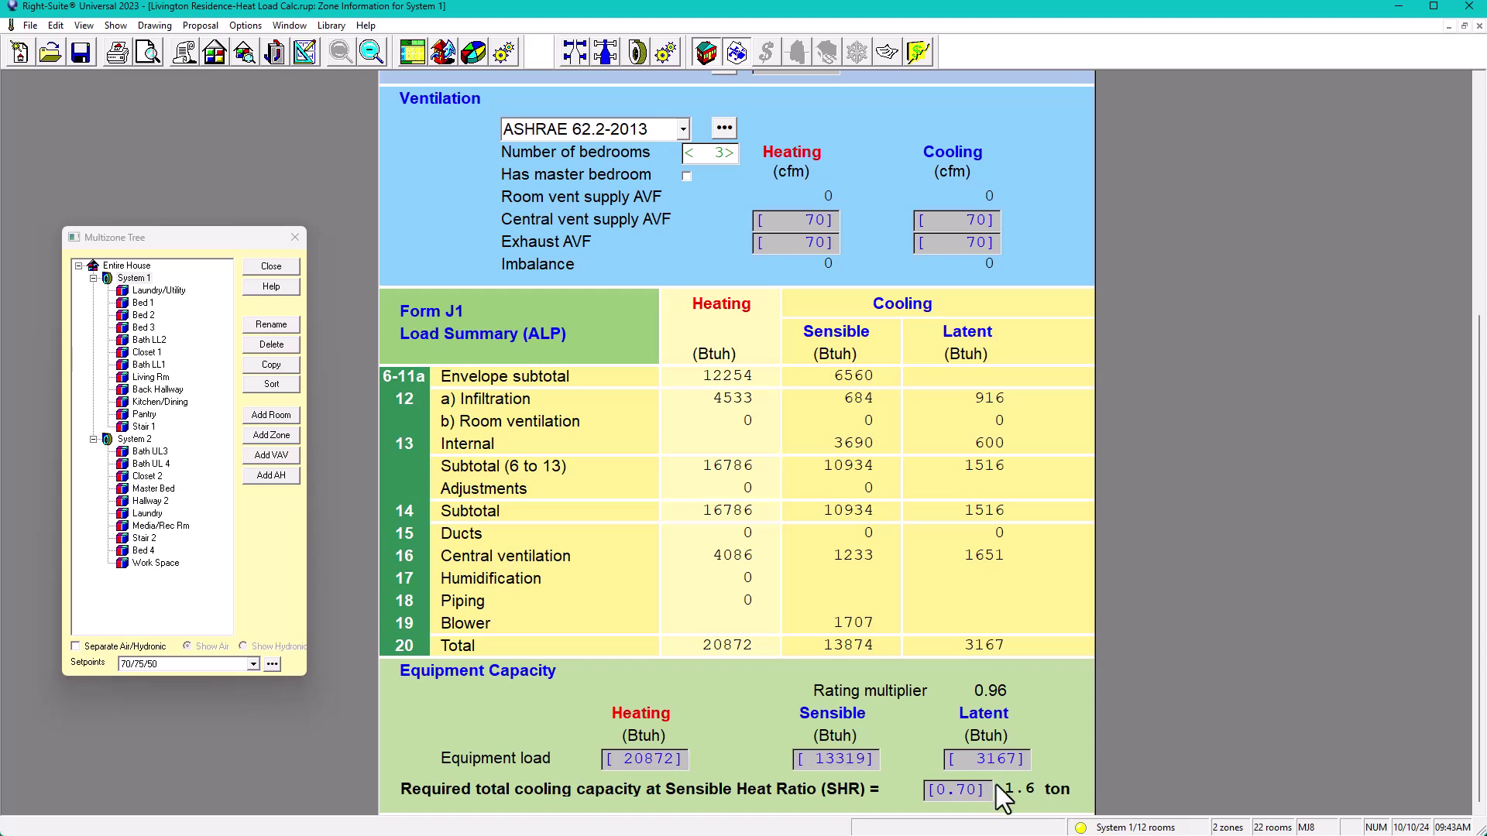
{"action": "scroll", "coordinate": [1006, 791], "scroll_direction": "up", "scroll_amount": 3}
{"action": "scroll", "coordinate": [1006, 790], "scroll_direction": "down", "scroll_amount": 3}
{"action": "scroll", "coordinate": [1007, 790], "scroll_direction": "up", "scroll_amount": 3}
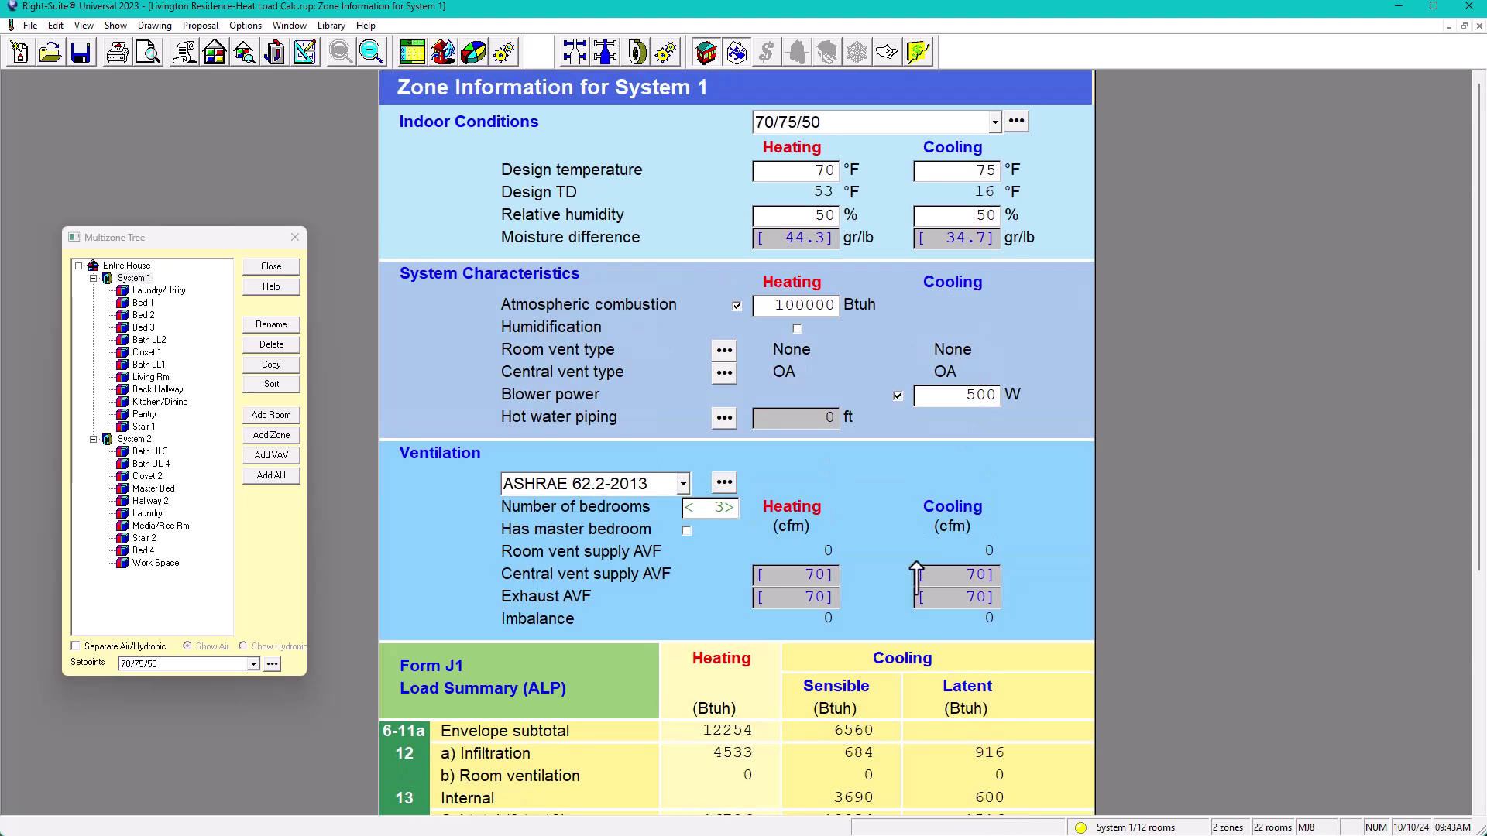
Display System 2's zone information and set its ventilation standard to ASHRAE 62.2-2013
{"action": "left_click", "coordinate": [134, 439]}
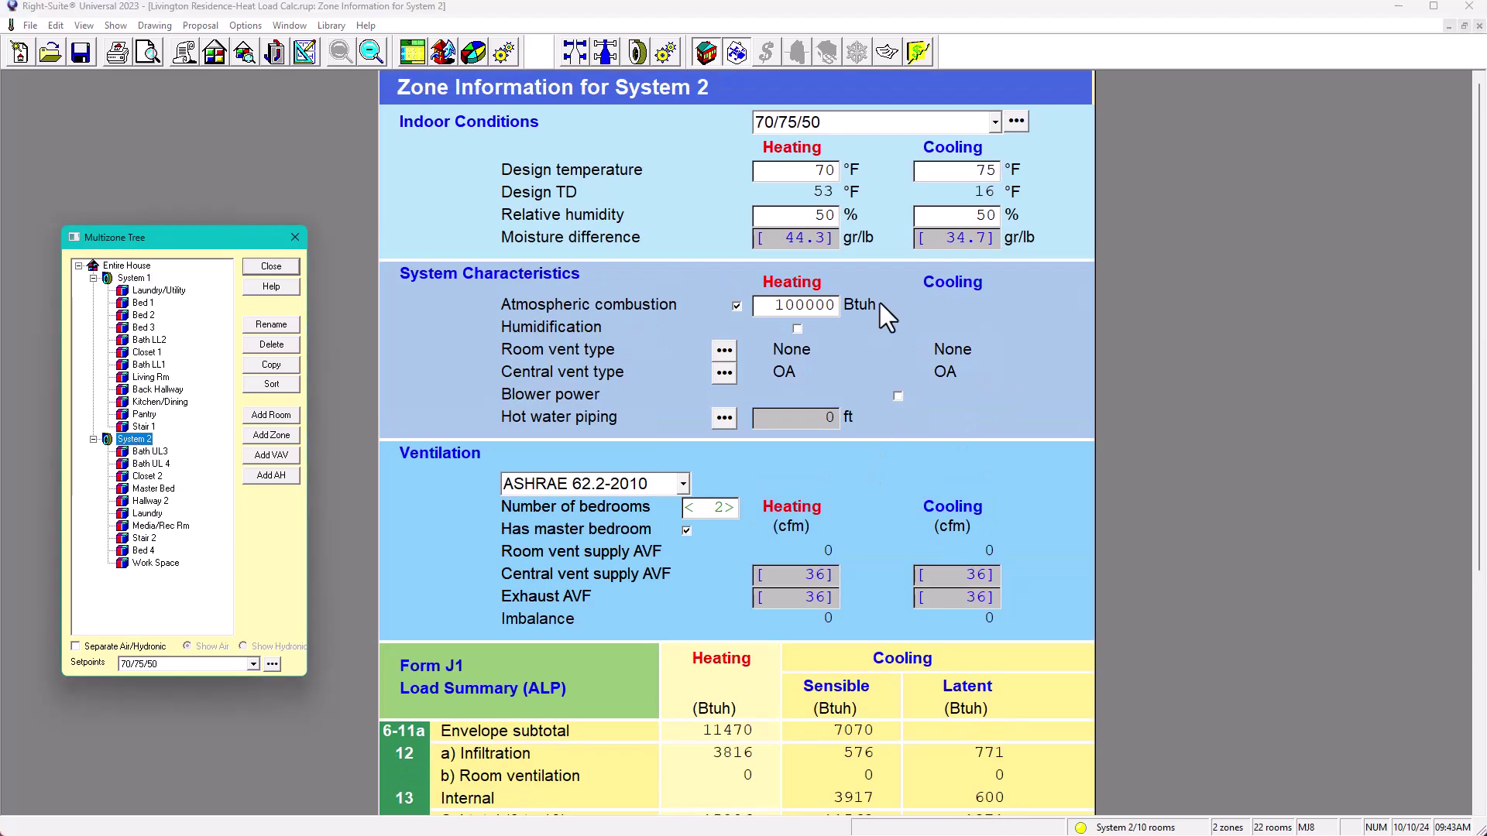
{"action": "scroll", "coordinate": [914, 538], "scroll_direction": "down", "scroll_amount": 3}
{"action": "scroll", "coordinate": [915, 535], "scroll_direction": "up", "scroll_amount": 3}
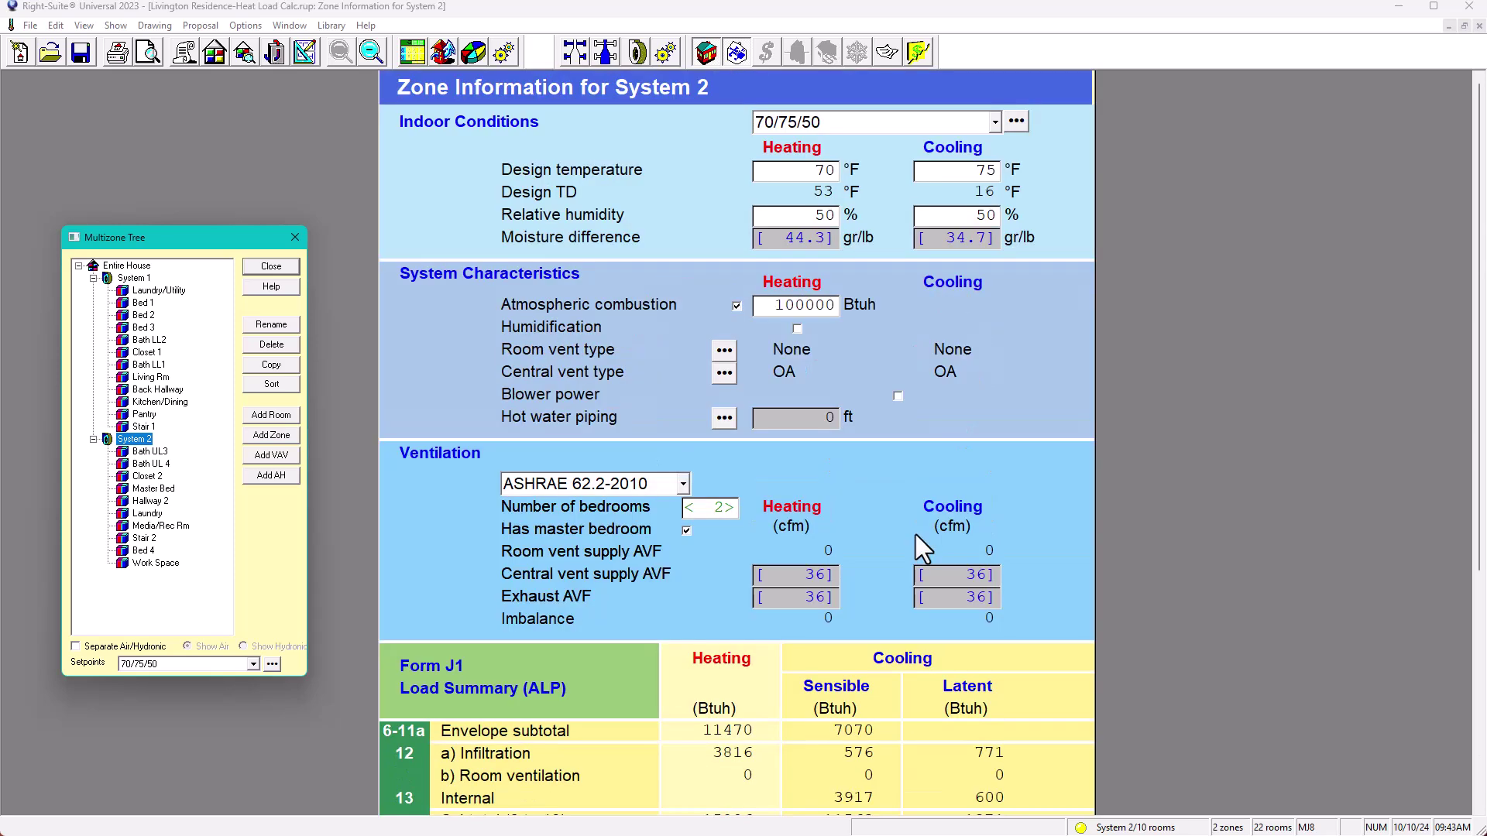
{"action": "left_click", "coordinate": [683, 484]}
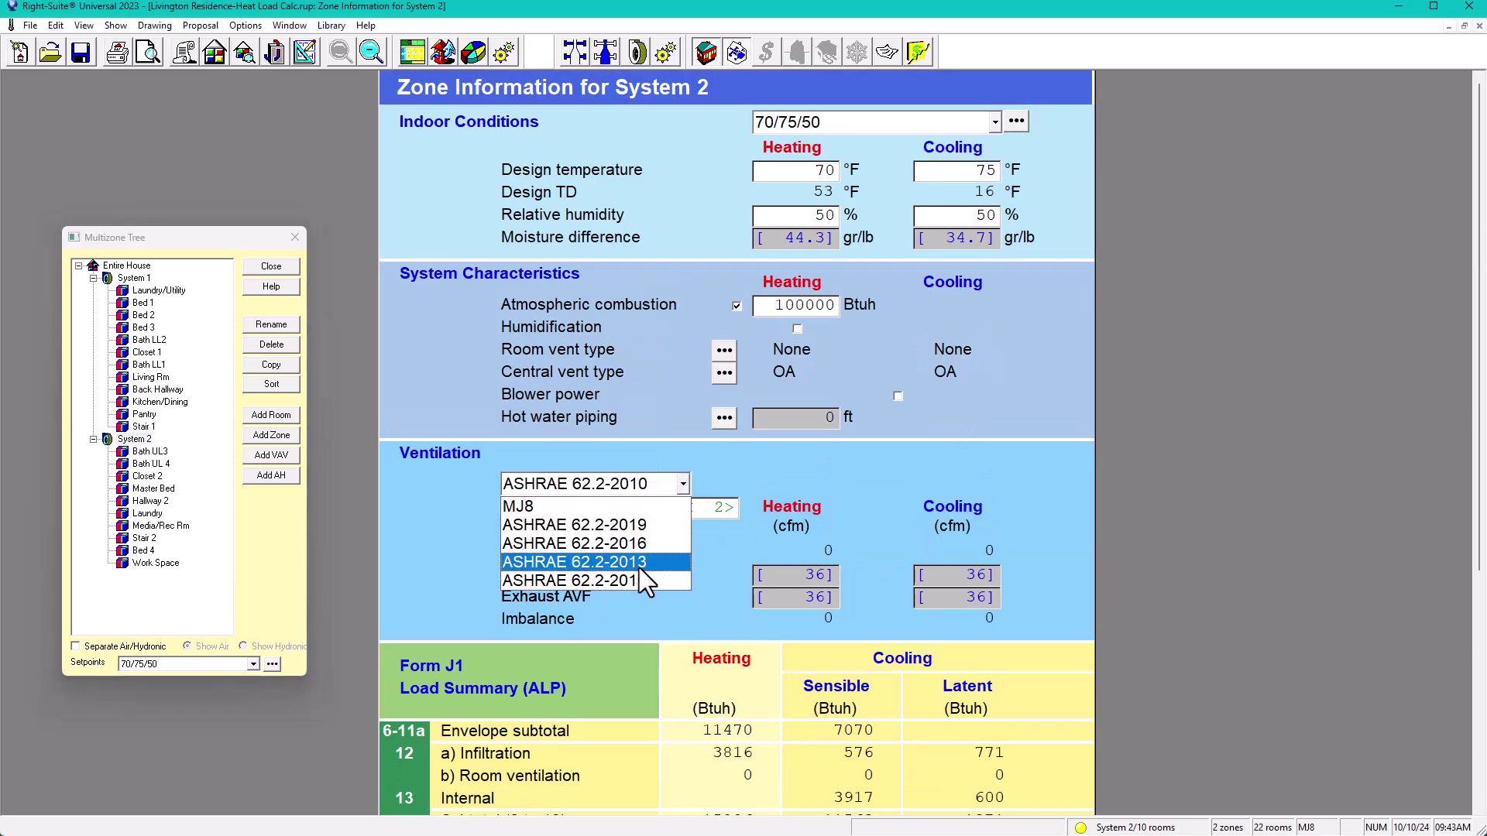
{"action": "left_click", "coordinate": [638, 565]}
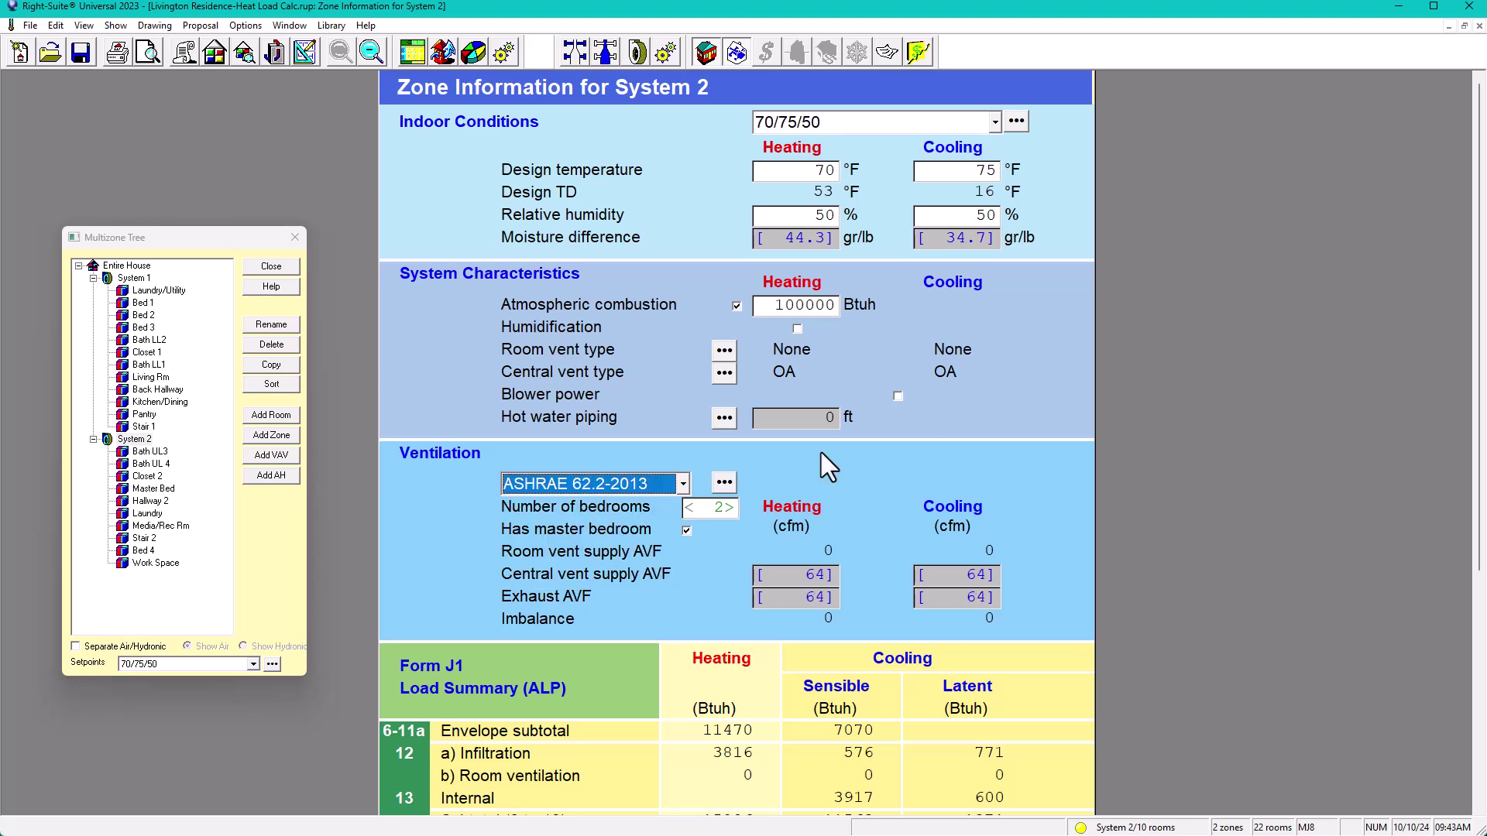
Try System 2 with and without the 500 W blower power to compare its Form J1 load summary
{"action": "left_click", "coordinate": [898, 397]}
{"action": "scroll", "coordinate": [1094, 430], "scroll_direction": "down", "scroll_amount": 5}
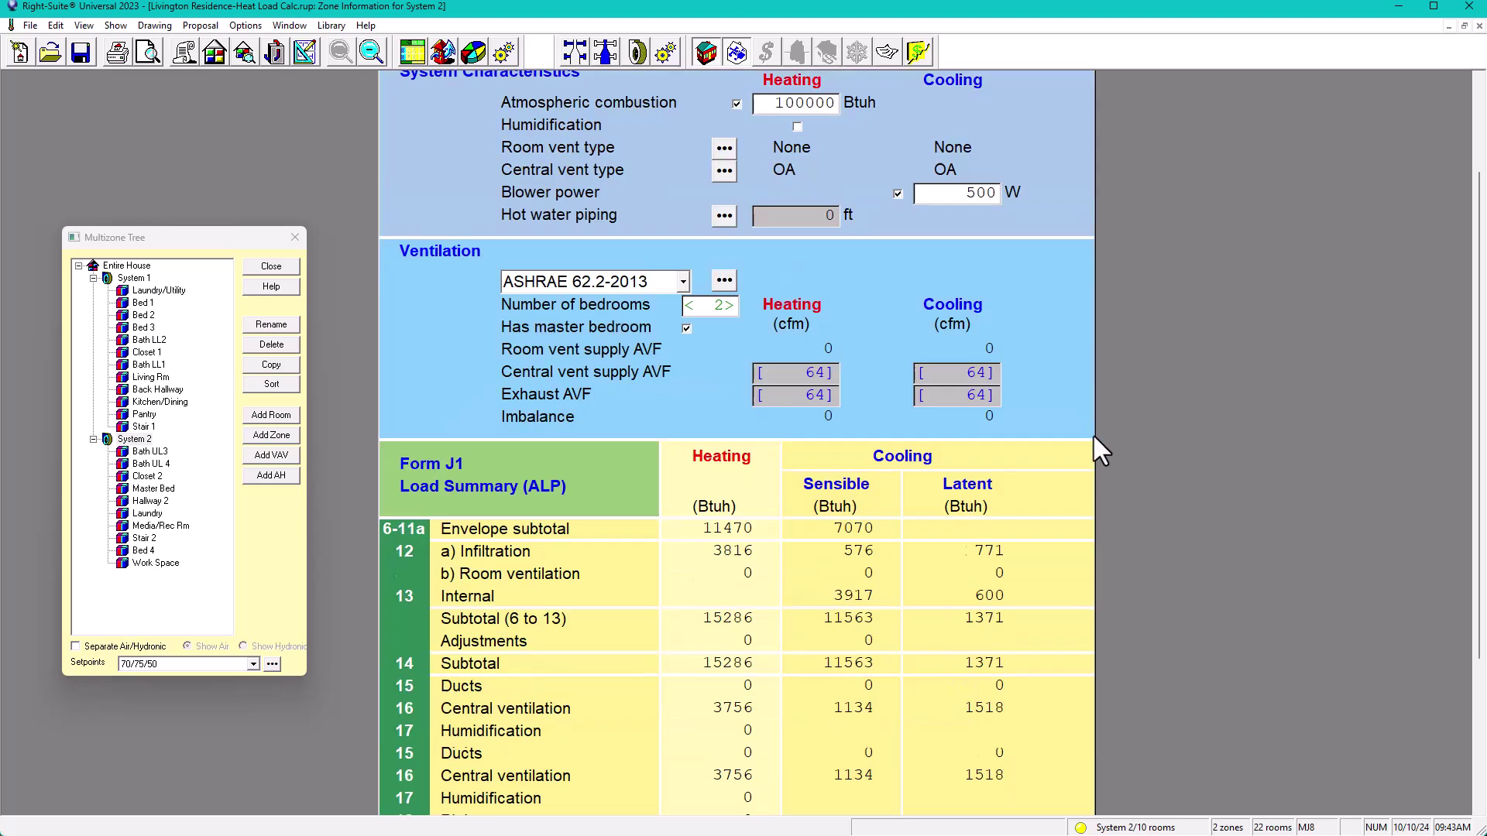
{"action": "scroll", "coordinate": [963, 454], "scroll_direction": "up", "scroll_amount": 5}
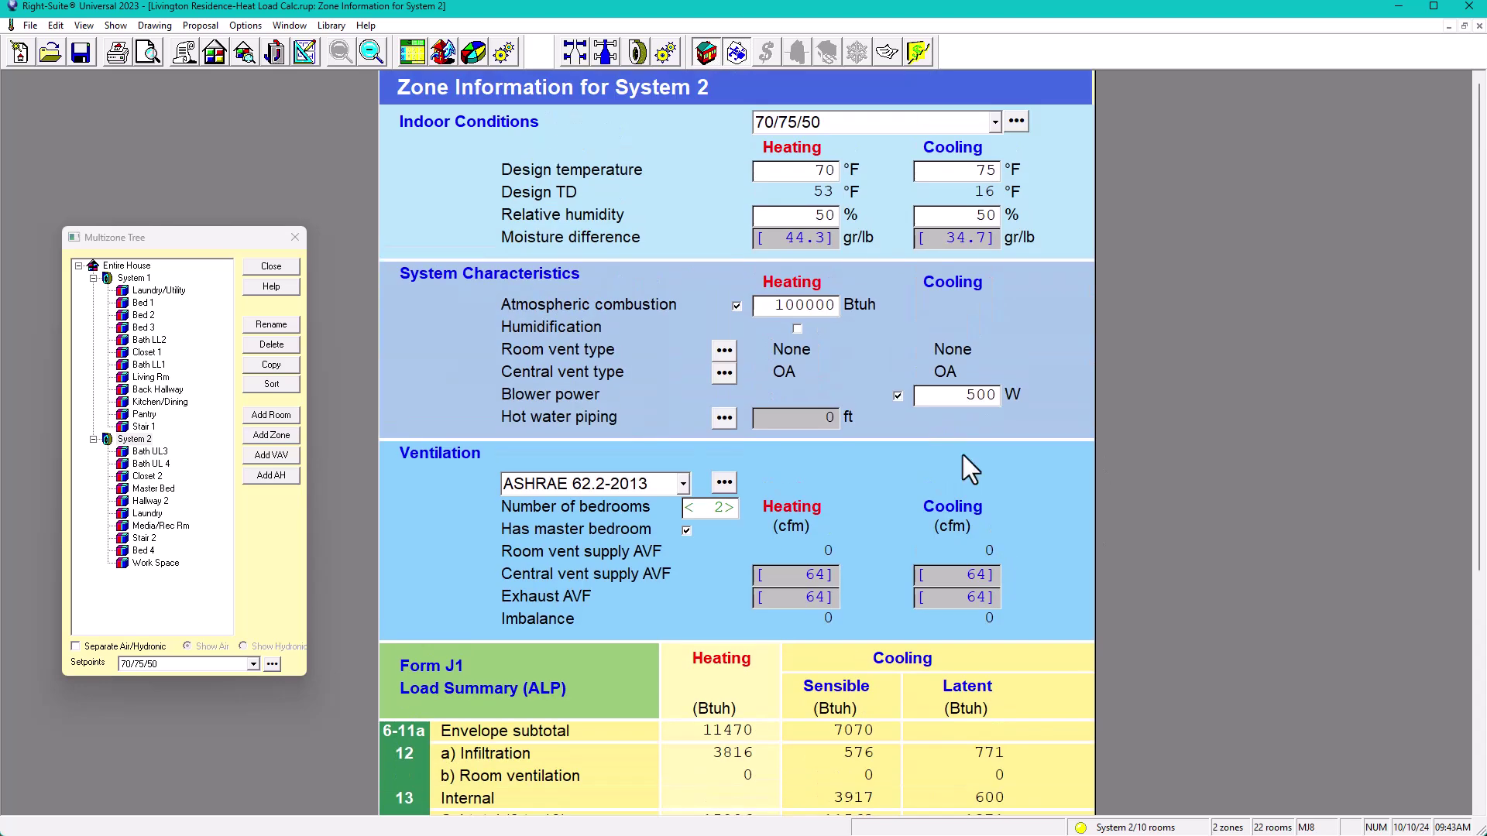
{"action": "left_click", "coordinate": [894, 400]}
{"action": "scroll", "coordinate": [978, 489], "scroll_direction": "down", "scroll_amount": 5}
{"action": "scroll", "coordinate": [960, 402], "scroll_direction": "up", "scroll_amount": 3}
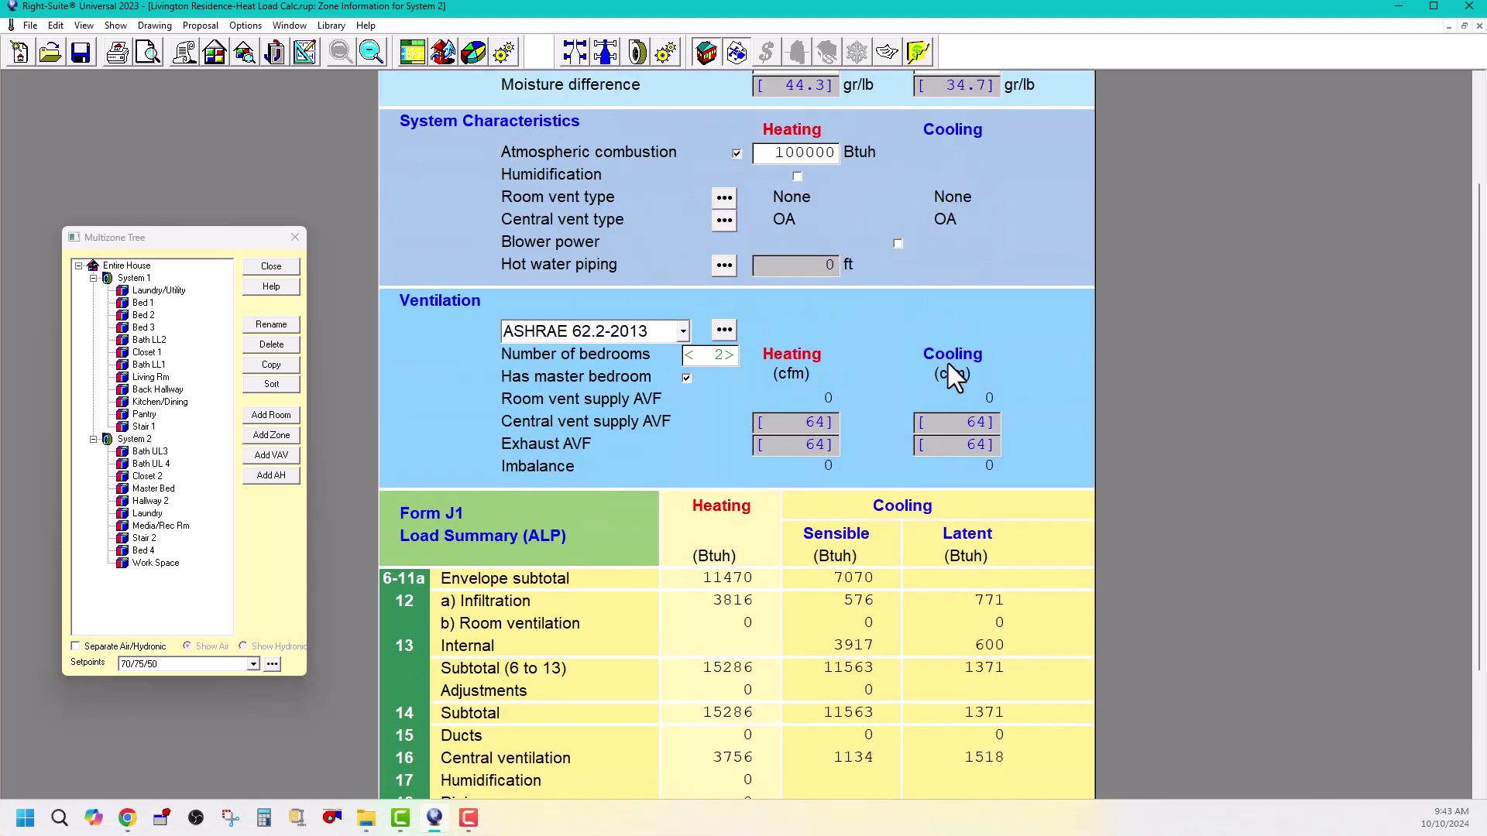
Enable the 500 W blower power for System 2 and review its equipment load and required cooling capacity
{"action": "left_click", "coordinate": [897, 245]}
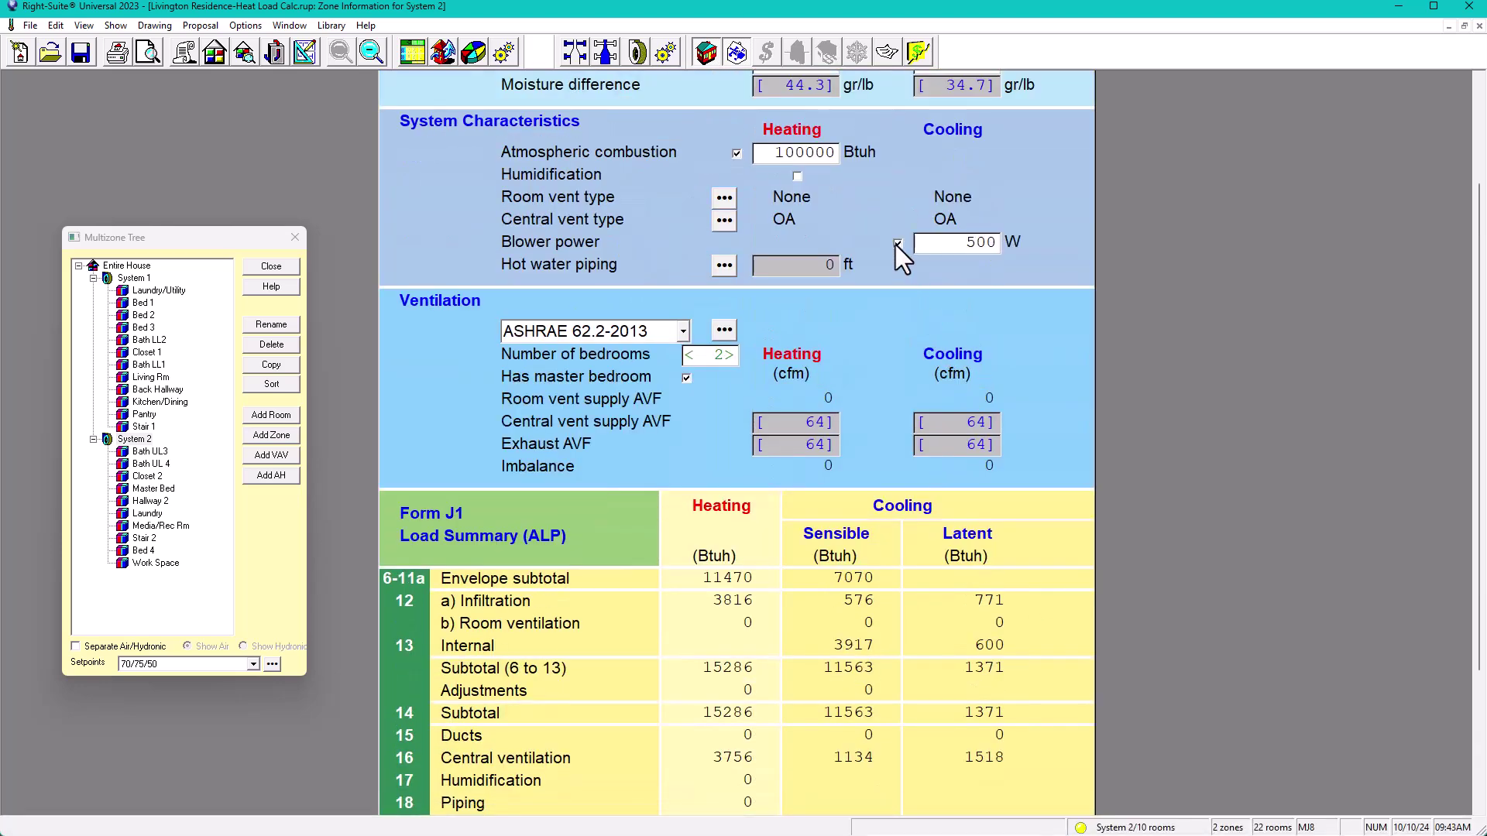
{"action": "scroll", "coordinate": [1030, 395], "scroll_direction": "down", "scroll_amount": 3}
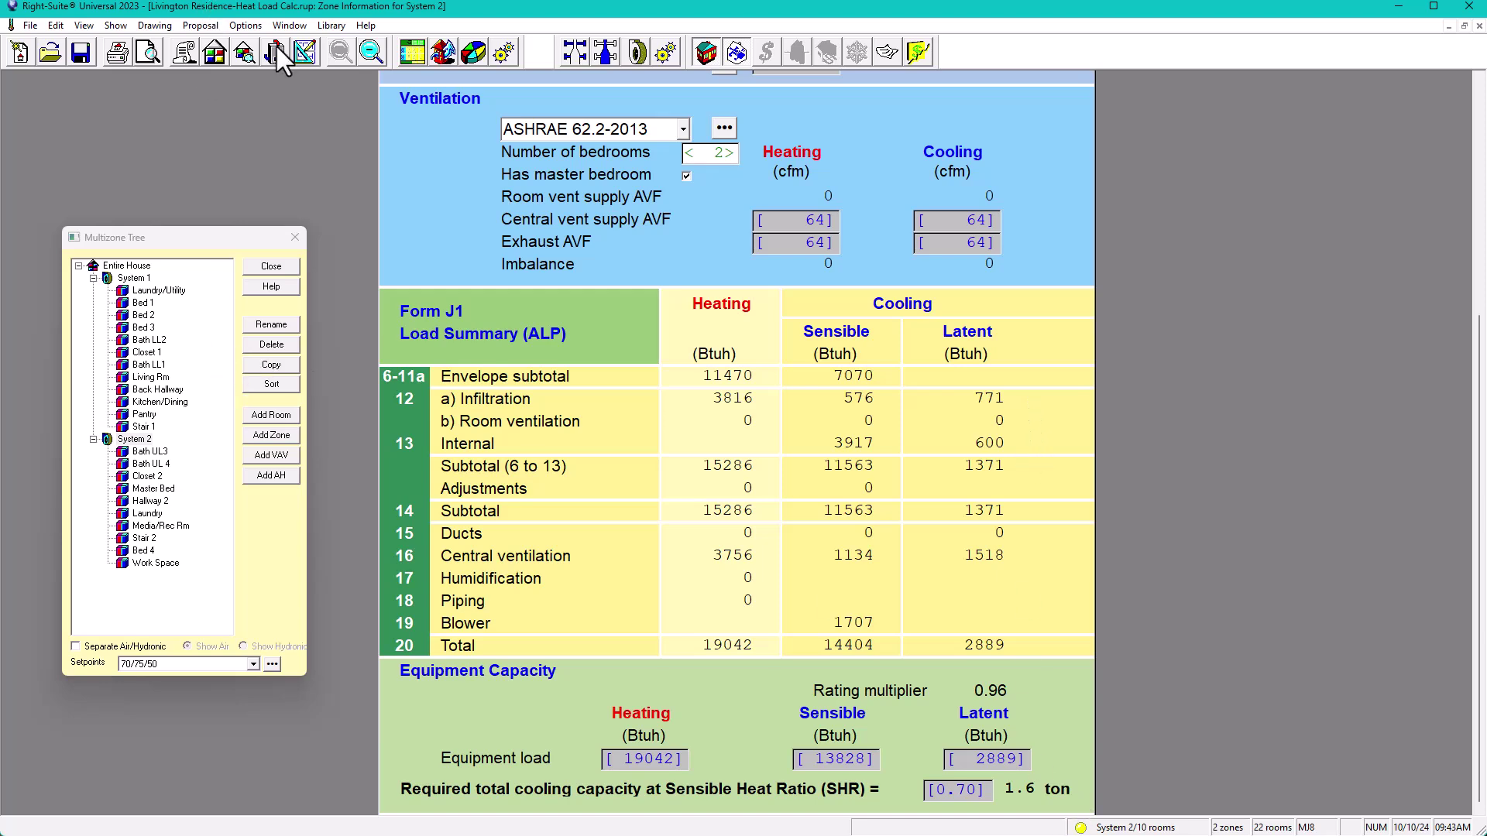
Open the Right-Draw floor plan of the house and display the Second Floor sheet
{"action": "left_click", "coordinate": [305, 50]}
{"action": "left_click", "coordinate": [1456, 249]}
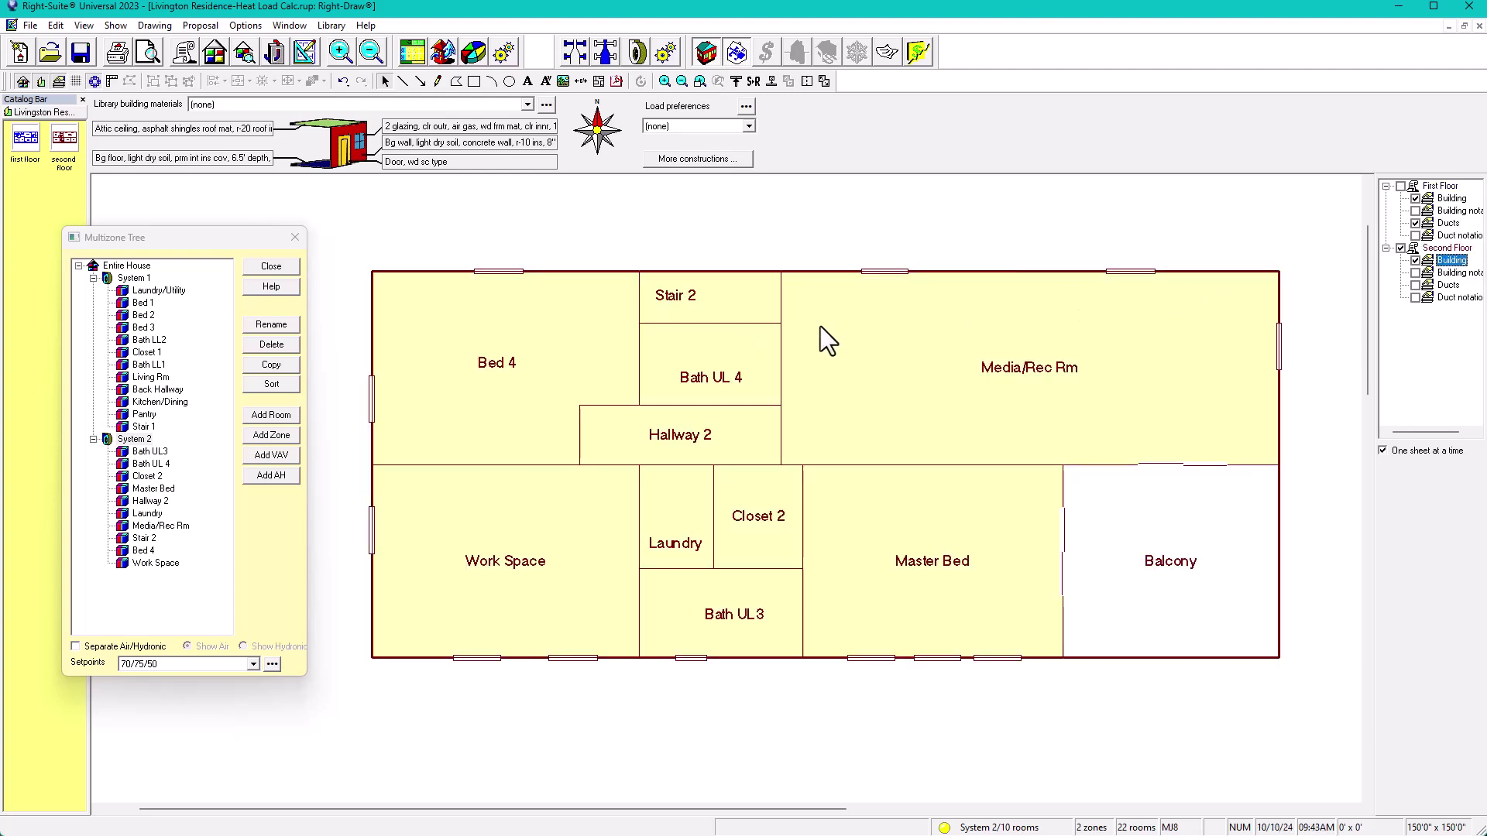